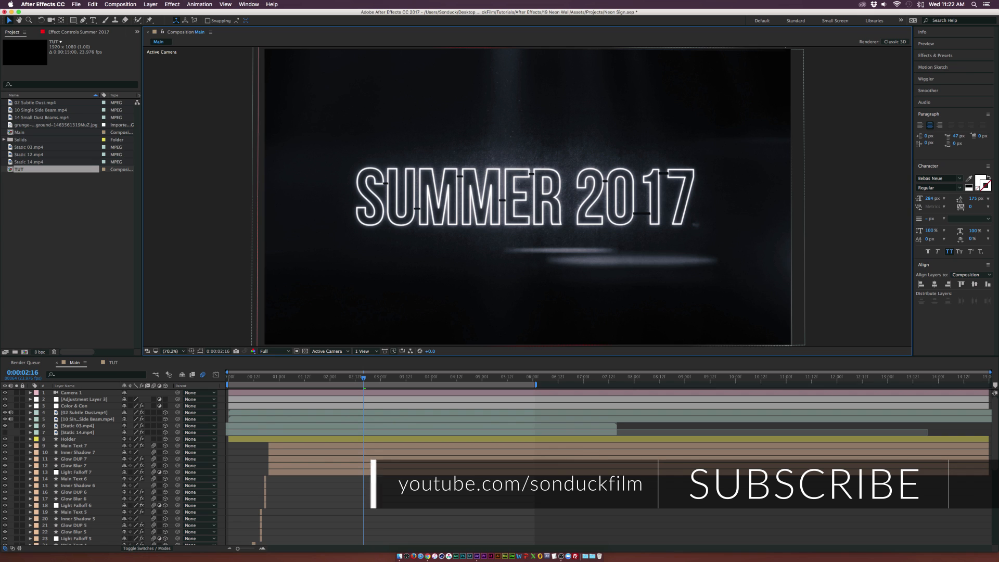
Switch to the browser, subscribe to the SonduckFilm channel and like the tutorial video
click(427, 556)
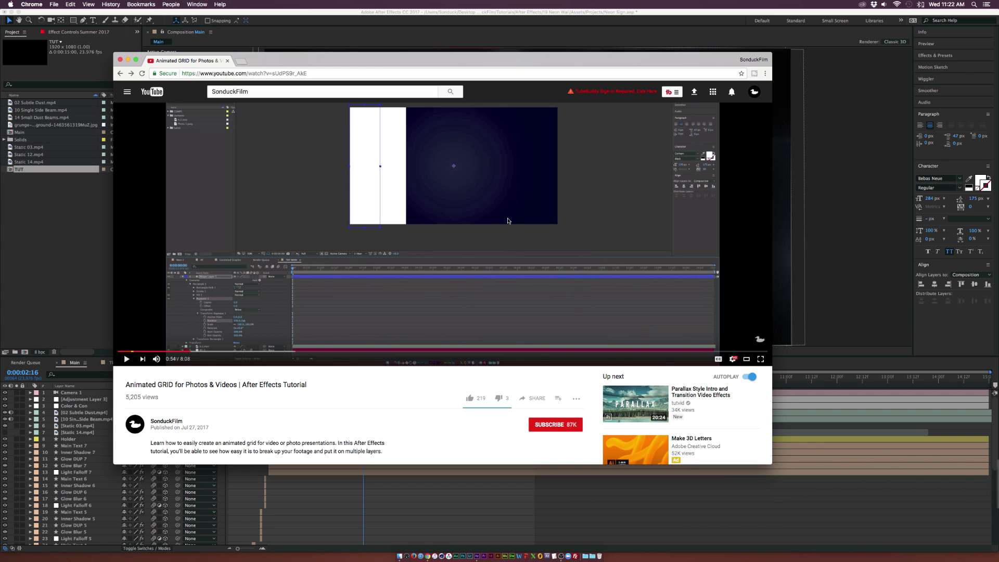
click(549, 426)
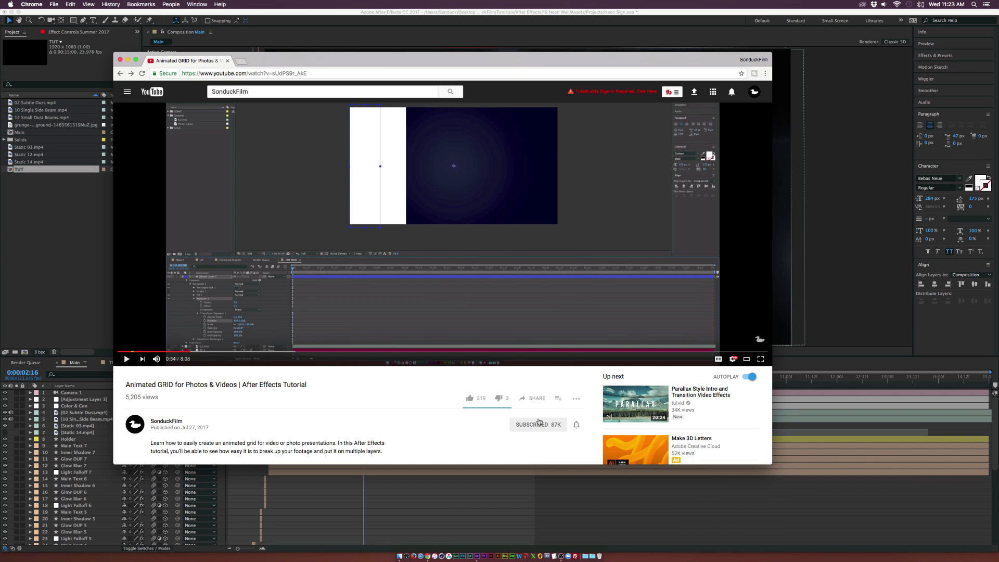
click(474, 401)
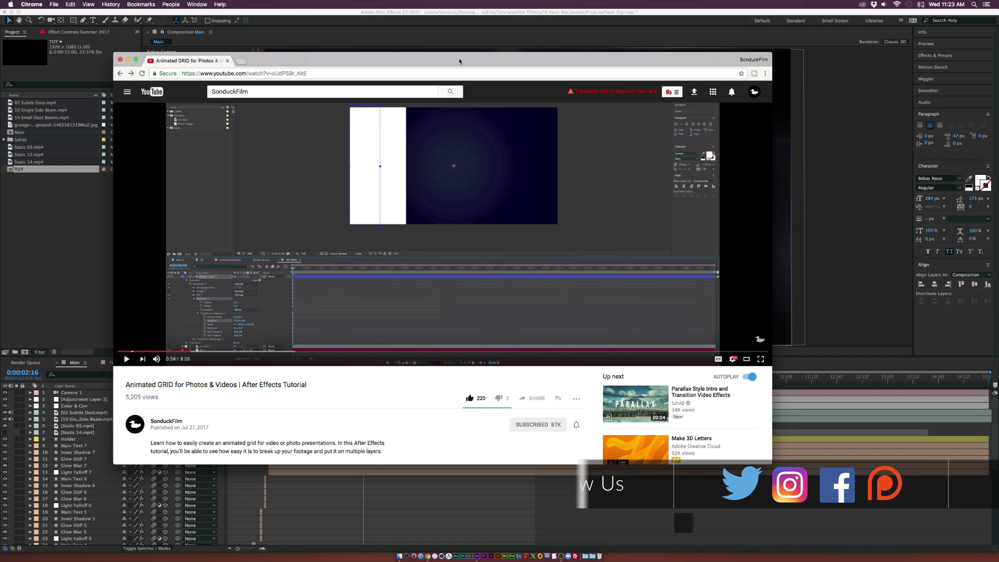
Move the browser window aside and open the TUT composition
drag(467, 59, 0, 197)
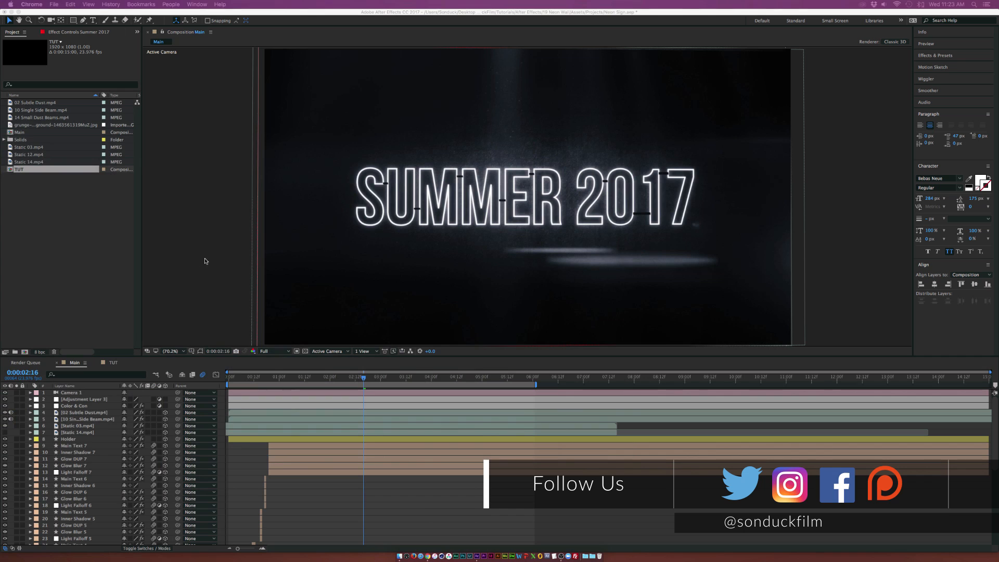
click(163, 279)
click(113, 363)
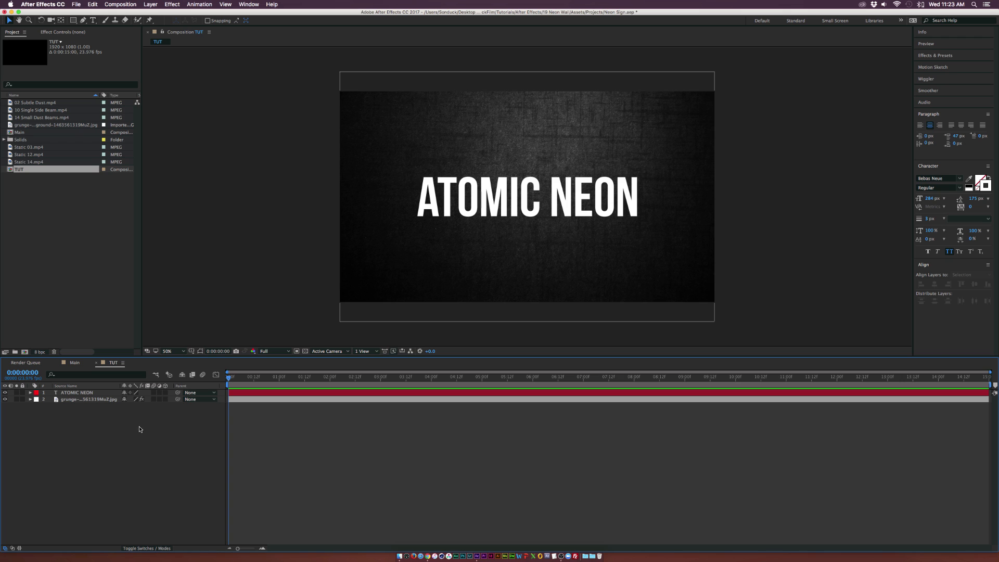
Select the ATOMIC NEON text layer and fit the composition to the viewer
click(100, 400)
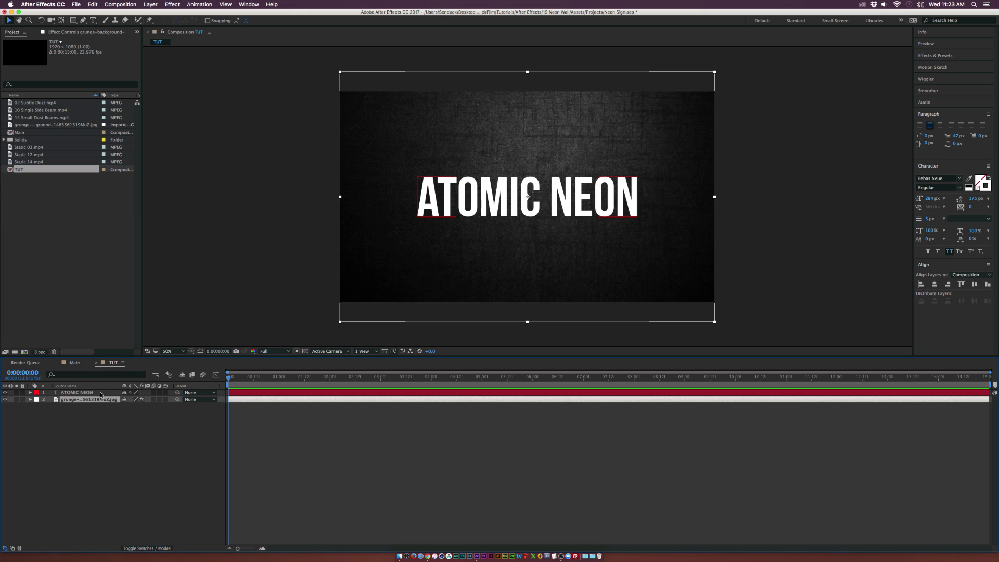
click(68, 393)
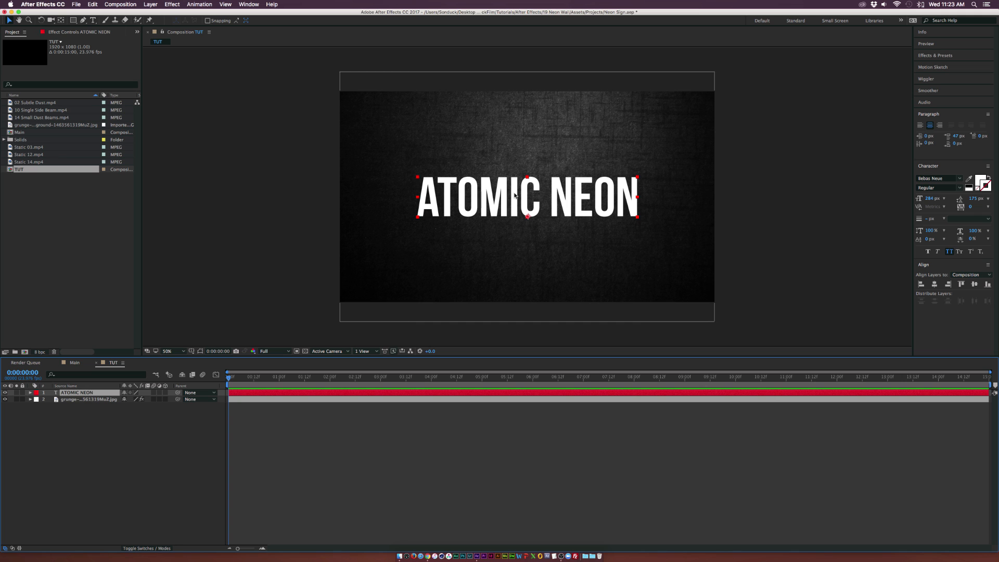
key(shift+slash)
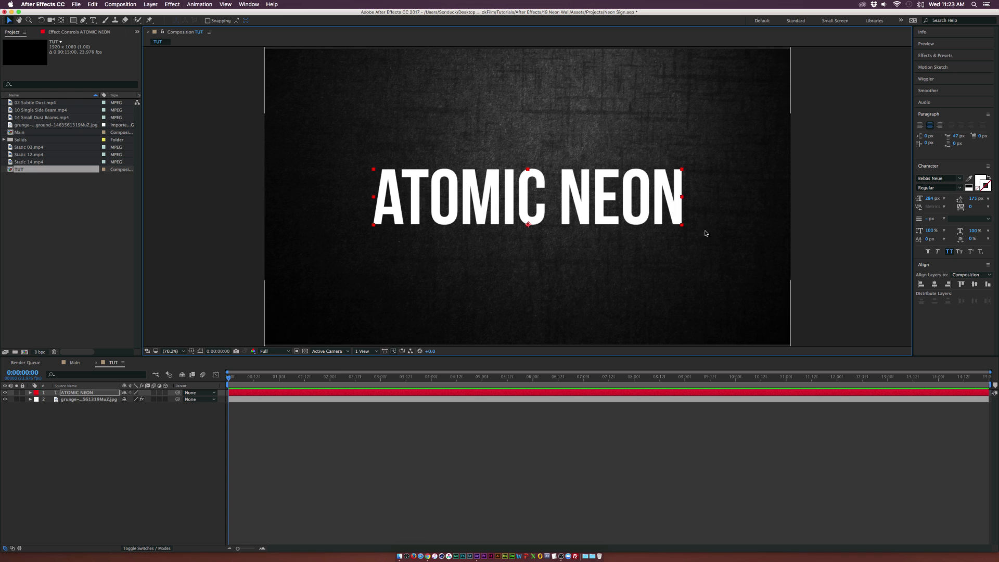
Swap the text's fill and stroke and set the stroke width to 3 px
click(249, 4)
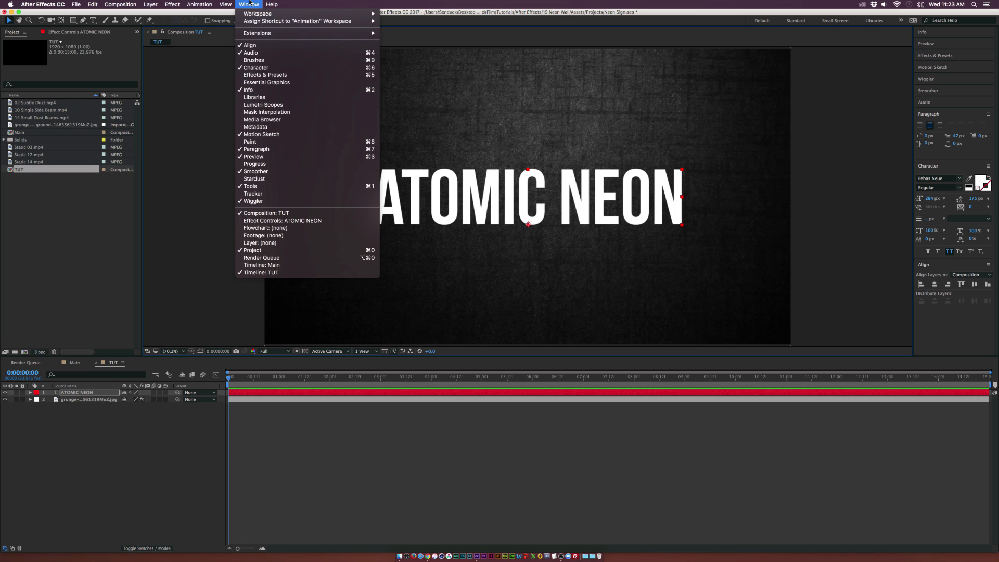
click(862, 209)
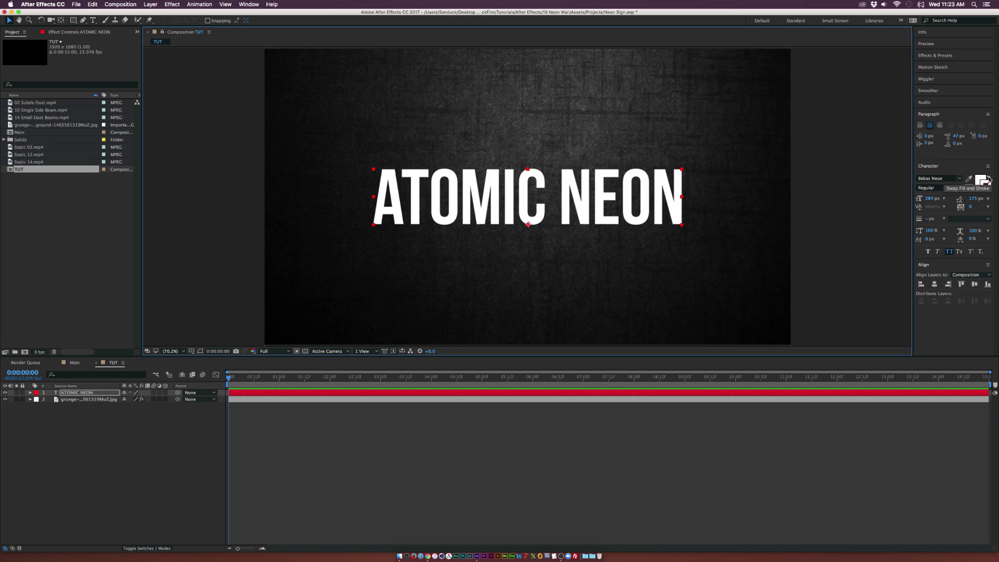
click(990, 180)
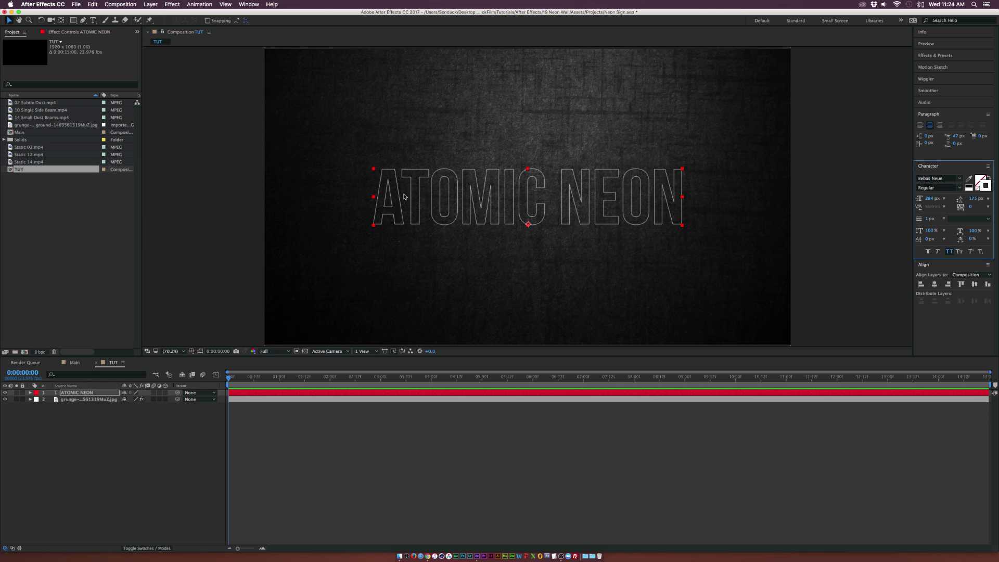
click(926, 220)
text(3)
key(Return)
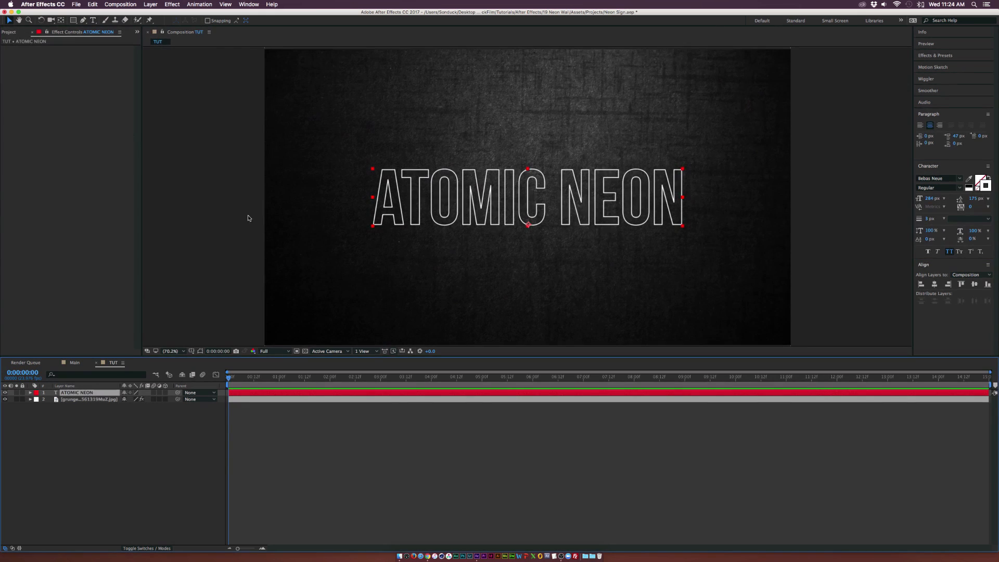
Apply a Glow effect to the text with a threshold of about 77.3% and radius of 4
click(173, 4)
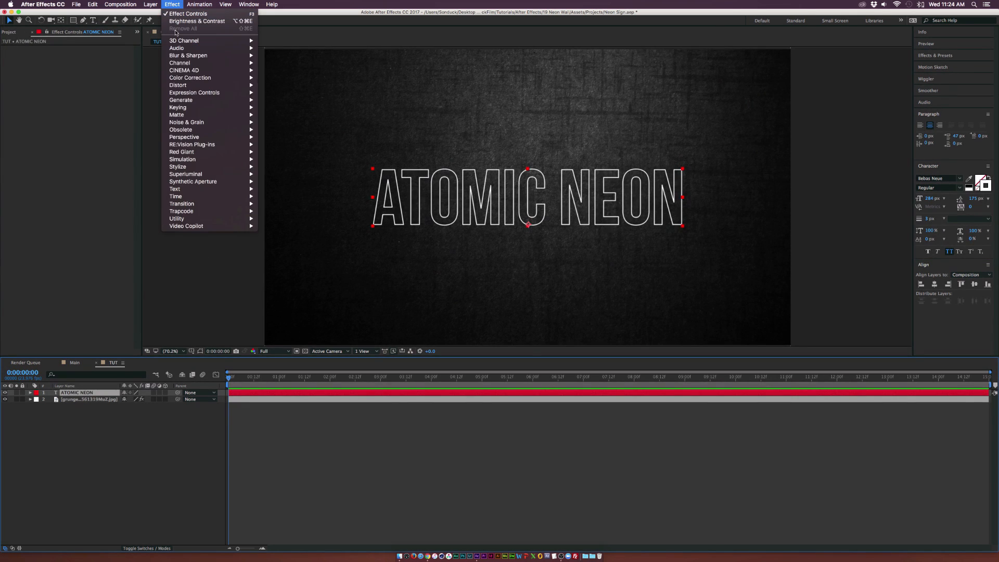
mouse_move(229, 167)
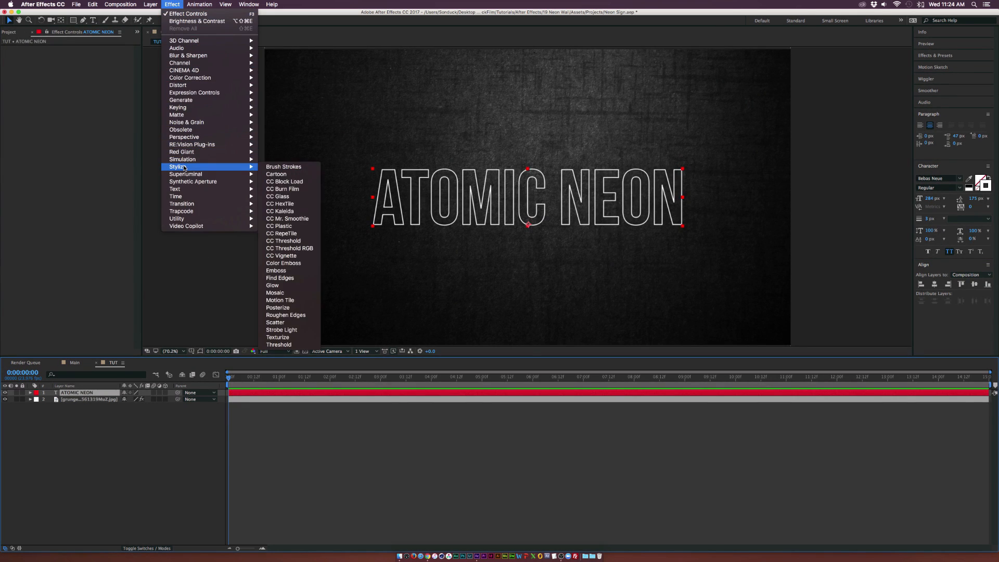
click(281, 285)
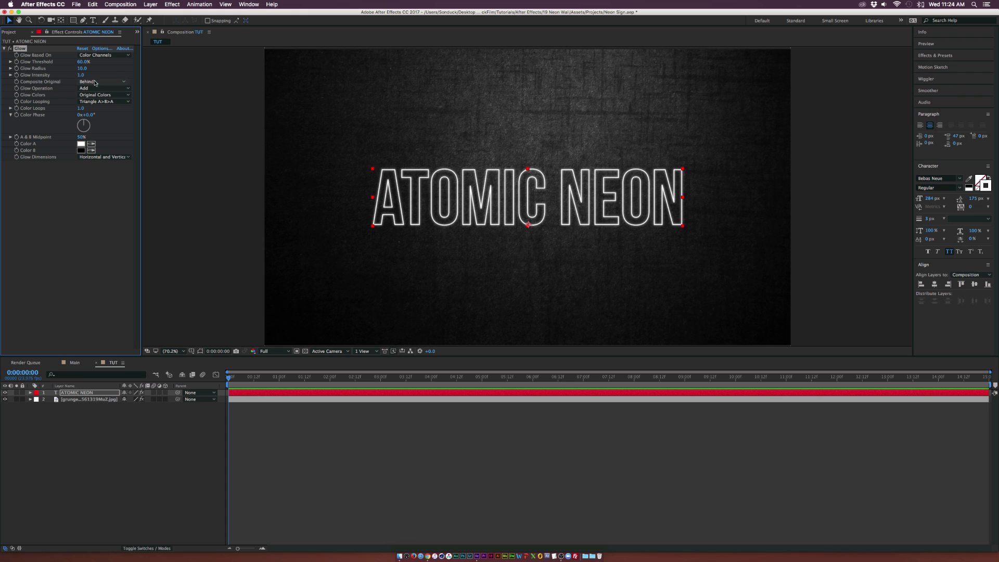
drag(83, 62, 97, 64)
drag(82, 69, 80, 69)
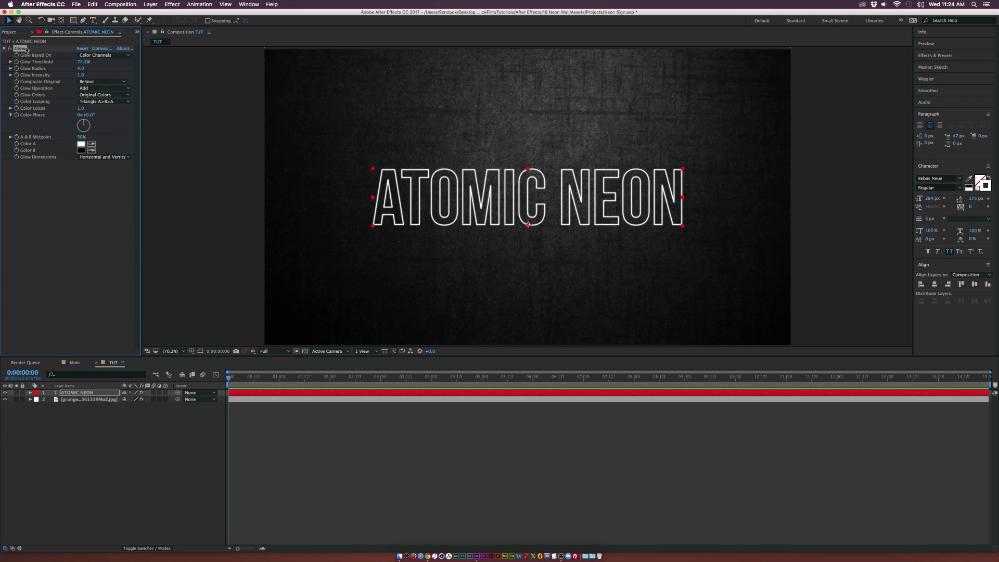
Duplicate the Glow effect and set the copy's threshold to about 67.8% and radius to about 19
key(super+d)
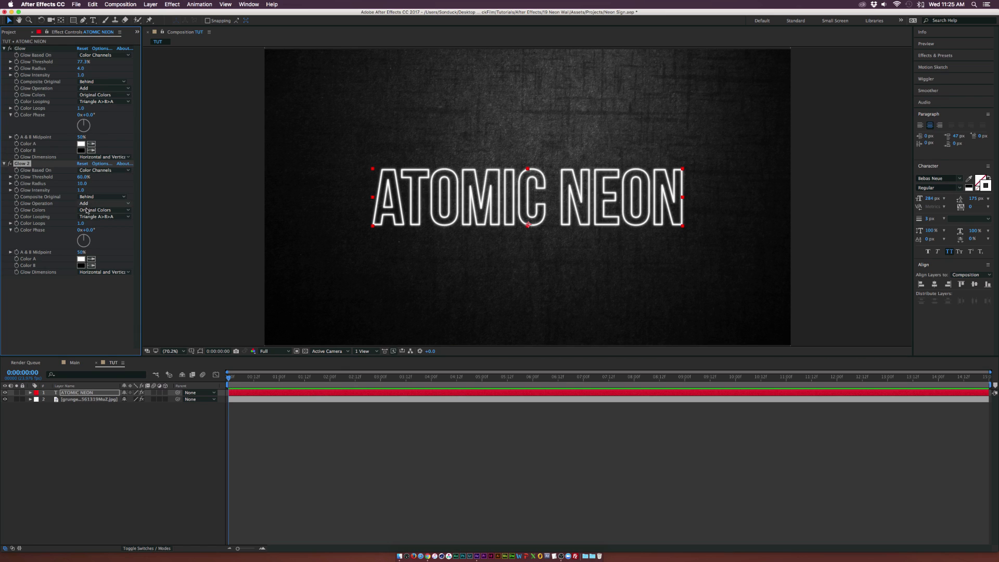
drag(82, 184, 101, 180)
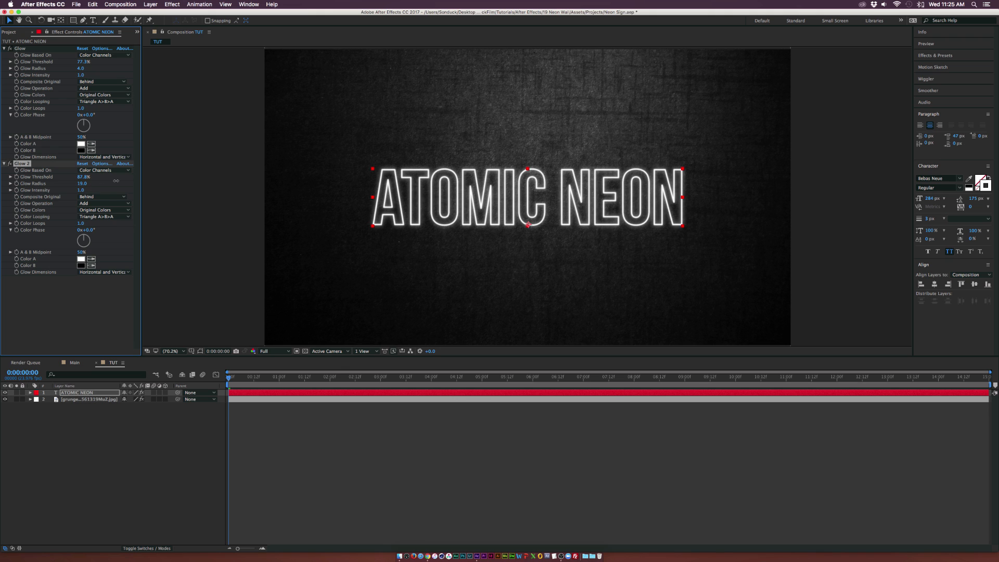
click(98, 292)
click(123, 509)
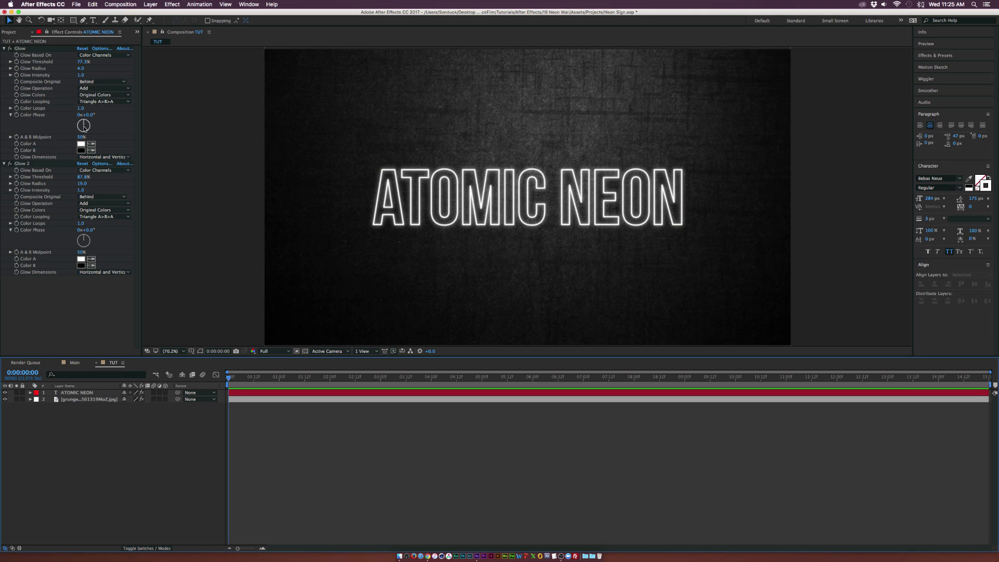
Create a new solid layer named Vignette
click(148, 3)
mouse_move(156, 13)
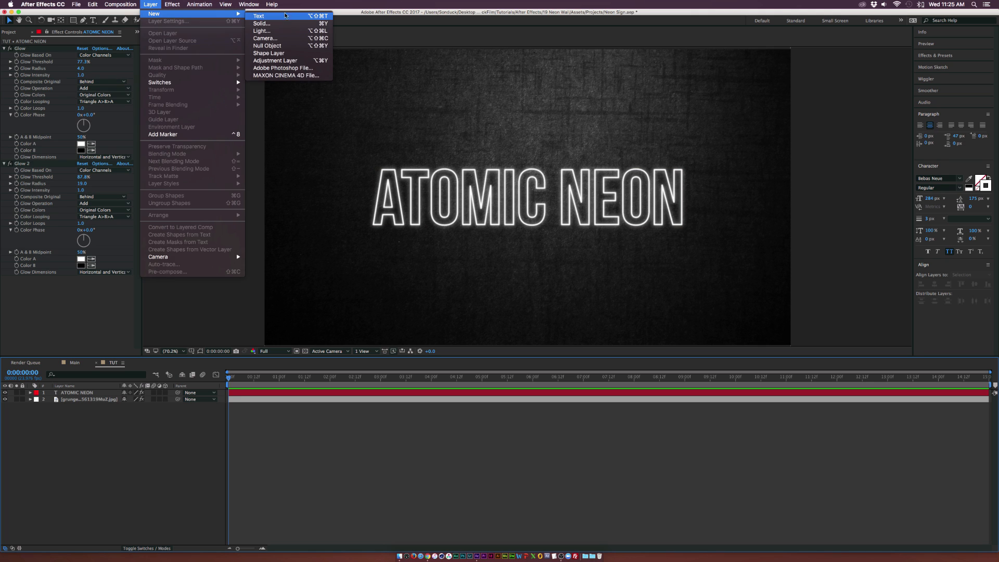
click(261, 23)
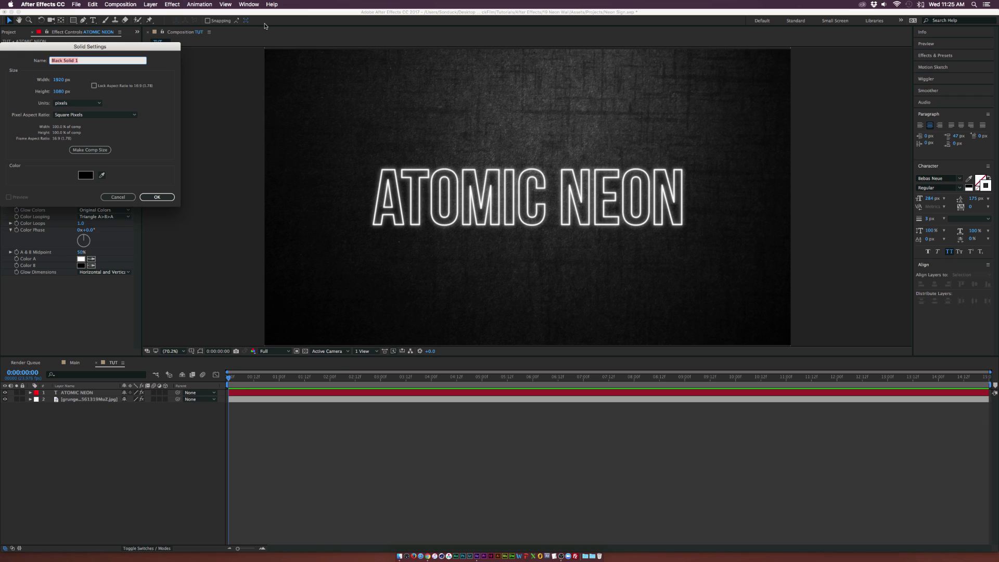
text(Vignette)
click(156, 197)
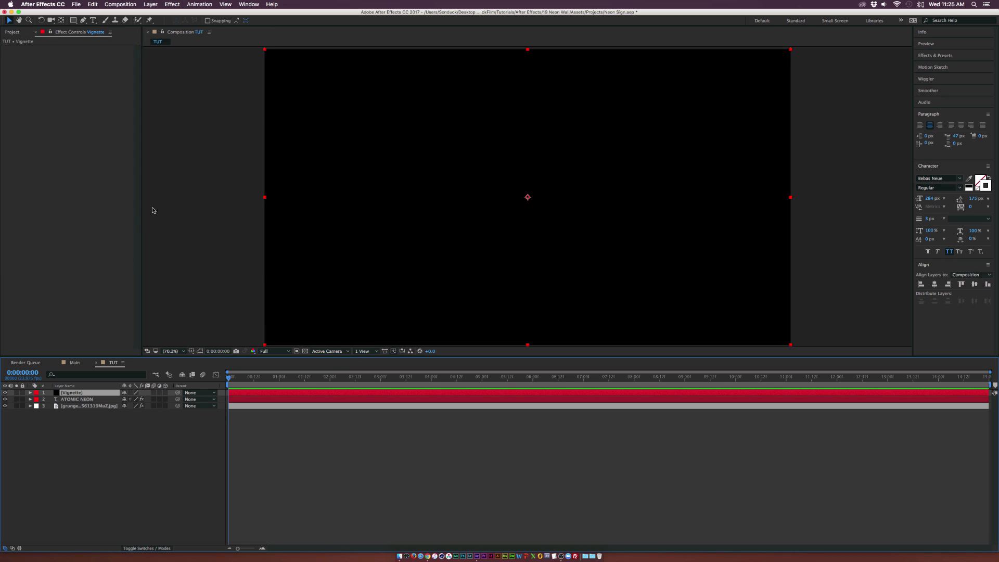
Move the Vignette layer below the text and draw a rectangular mask around the title
mouse_move(71, 394)
mouse_down()
mouse_move(74, 414)
mouse_move(72, 406)
mouse_up()
click(73, 21)
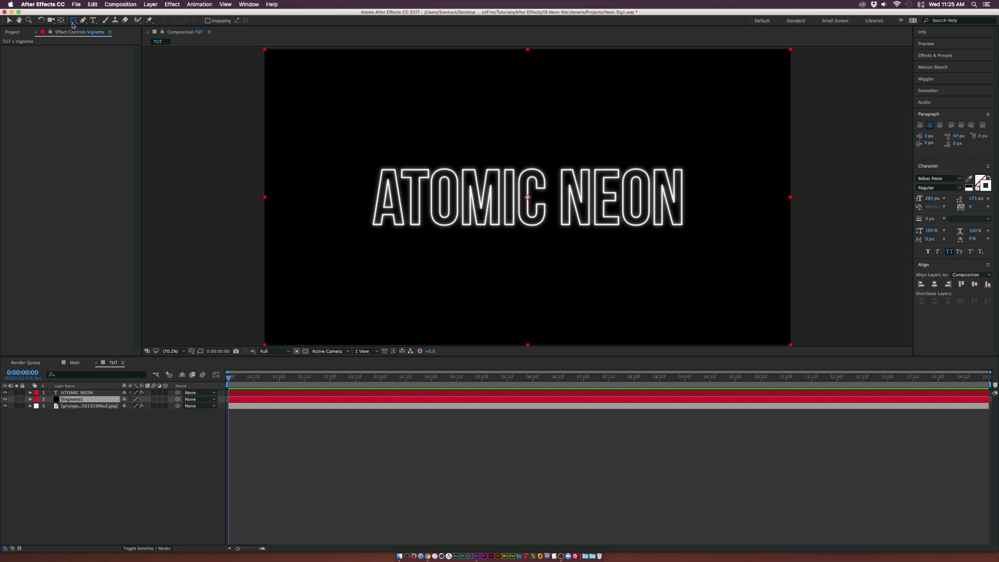
click(99, 30)
key(comma)
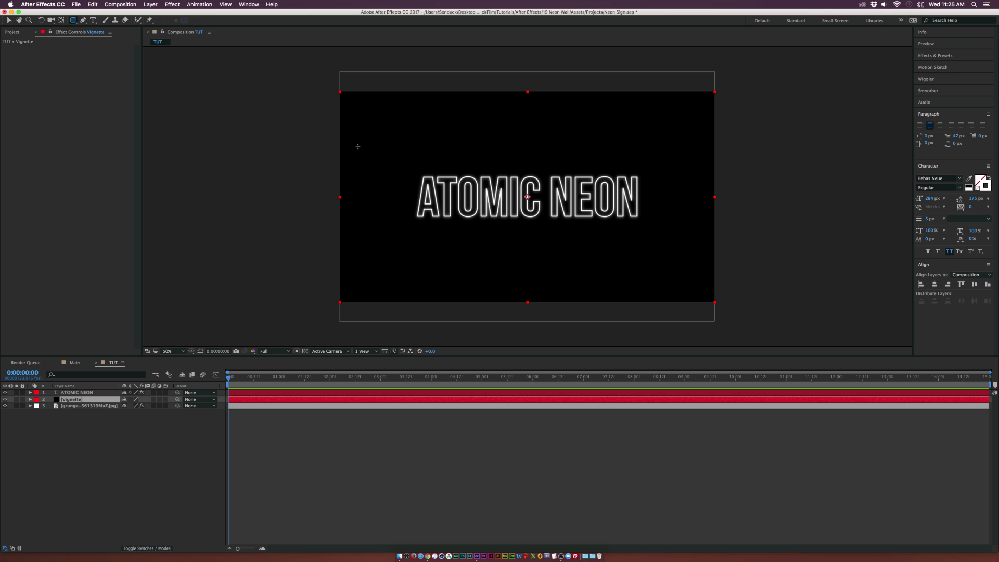
mouse_move(358, 148)
mouse_down()
mouse_move(536, 205)
mouse_move(679, 267)
mouse_move(697, 253)
mouse_up()
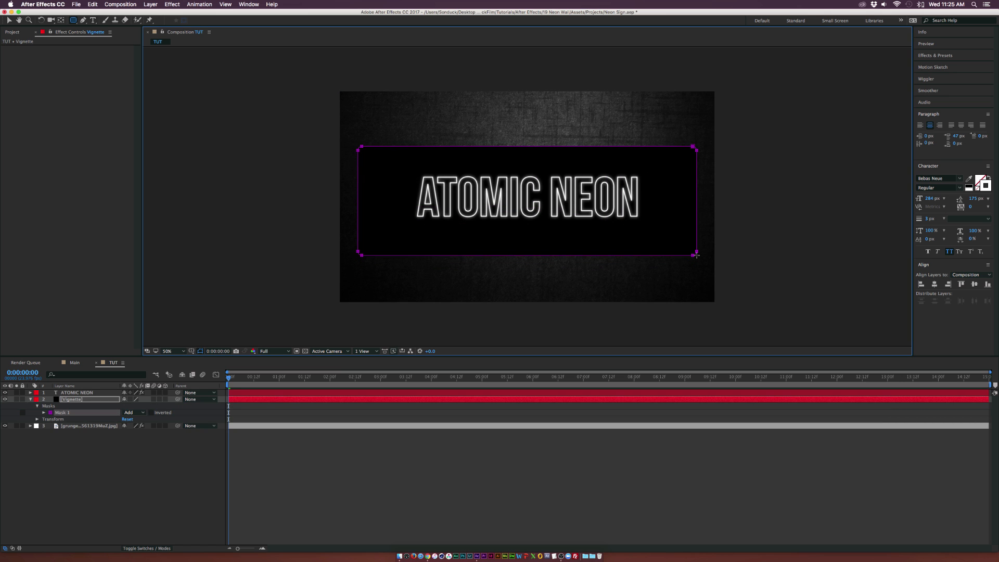
Set the mask mode to Subtract and feather the mask to about 213 pixels
click(134, 412)
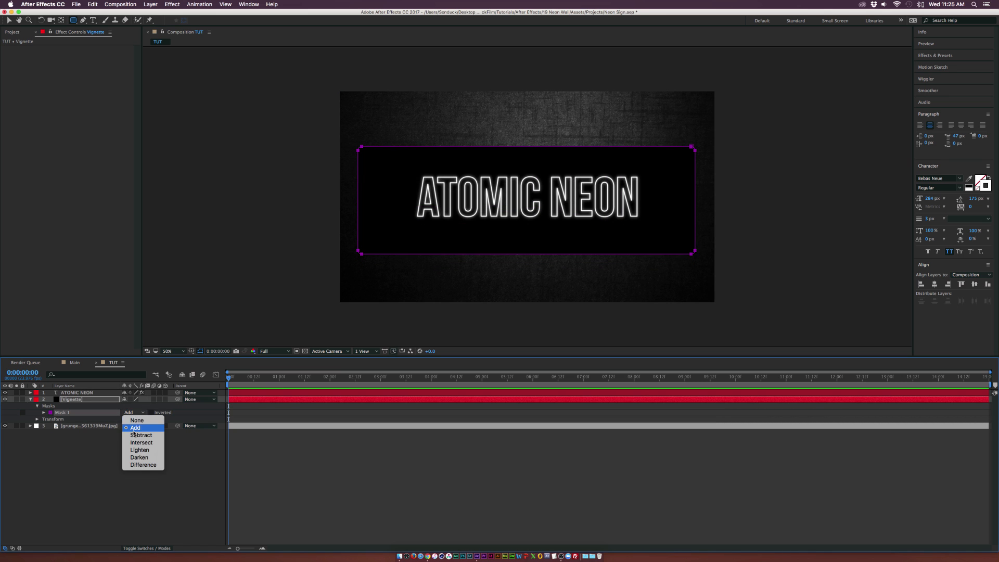
click(133, 435)
click(44, 412)
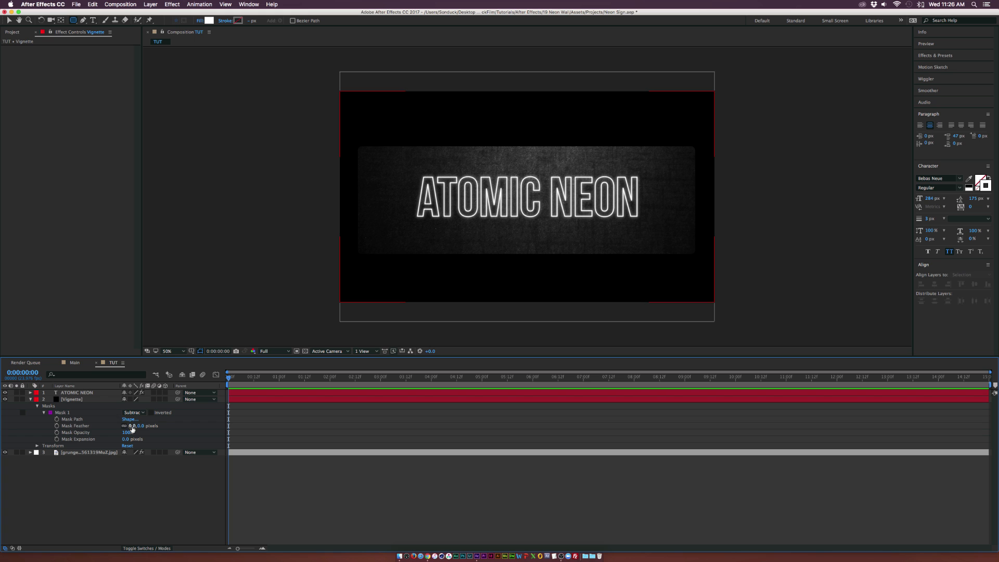
drag(134, 426, 218, 428)
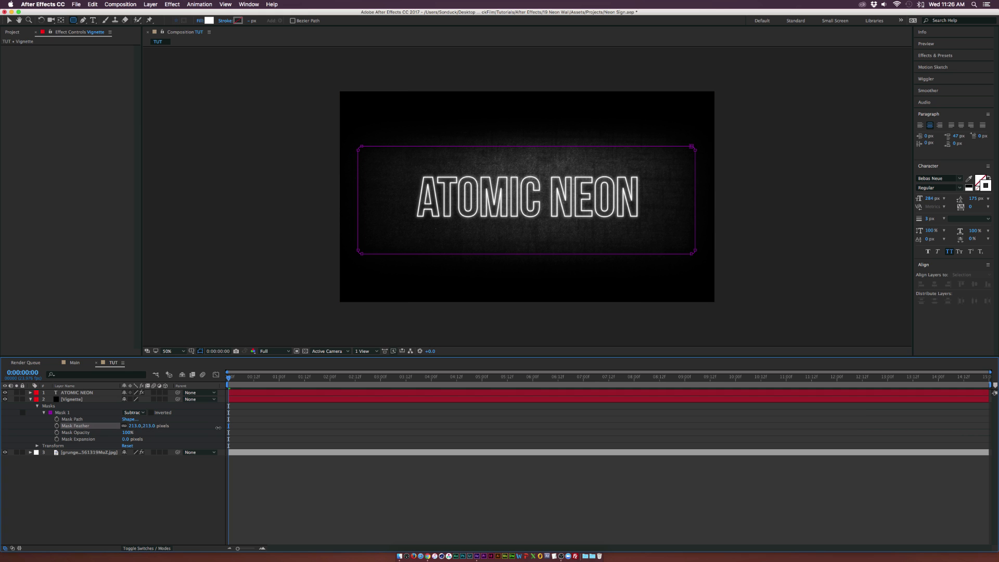
Lower the Vignette layer's opacity to about 54%
key(t)
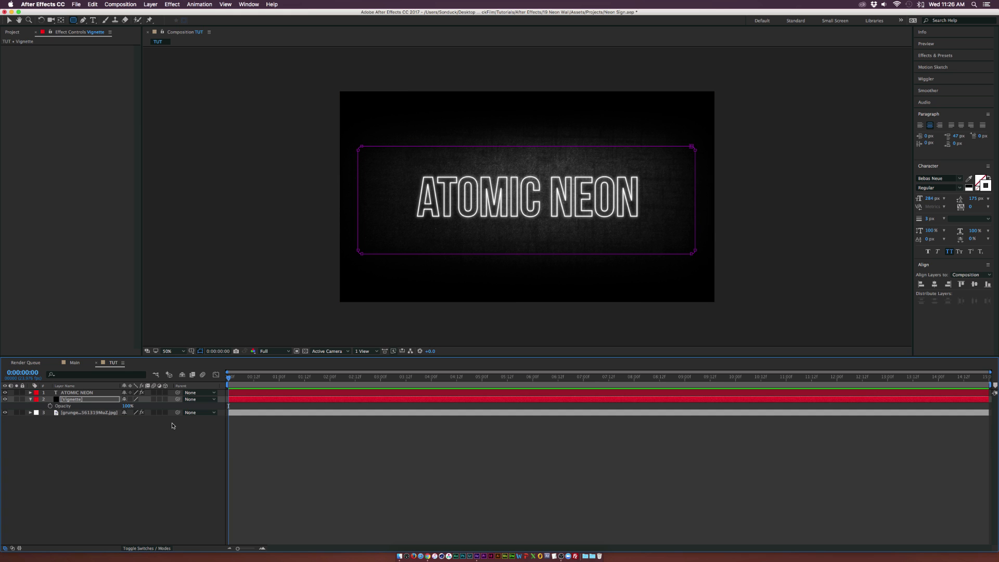
drag(127, 407, 121, 406)
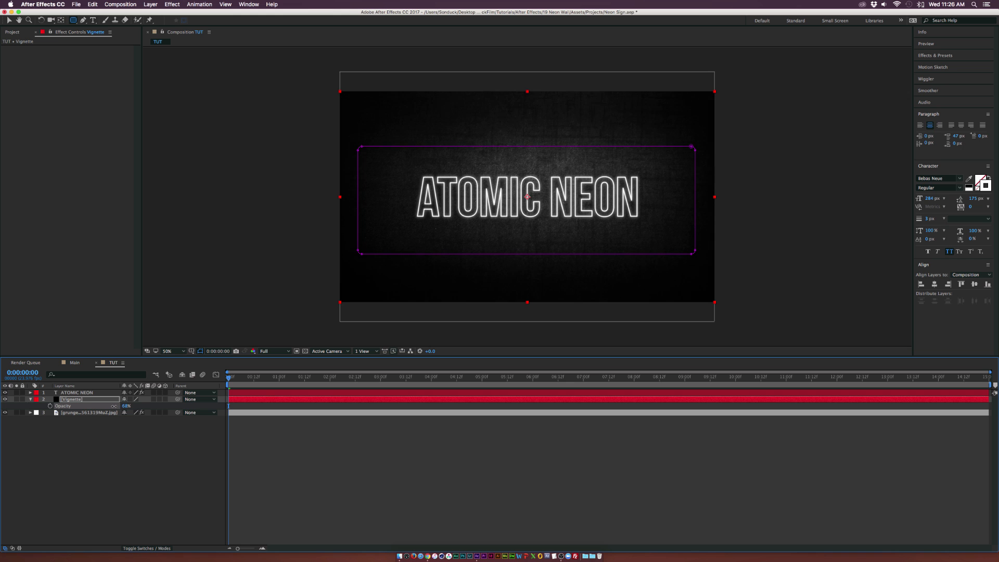
drag(111, 406, 114, 485)
click(114, 485)
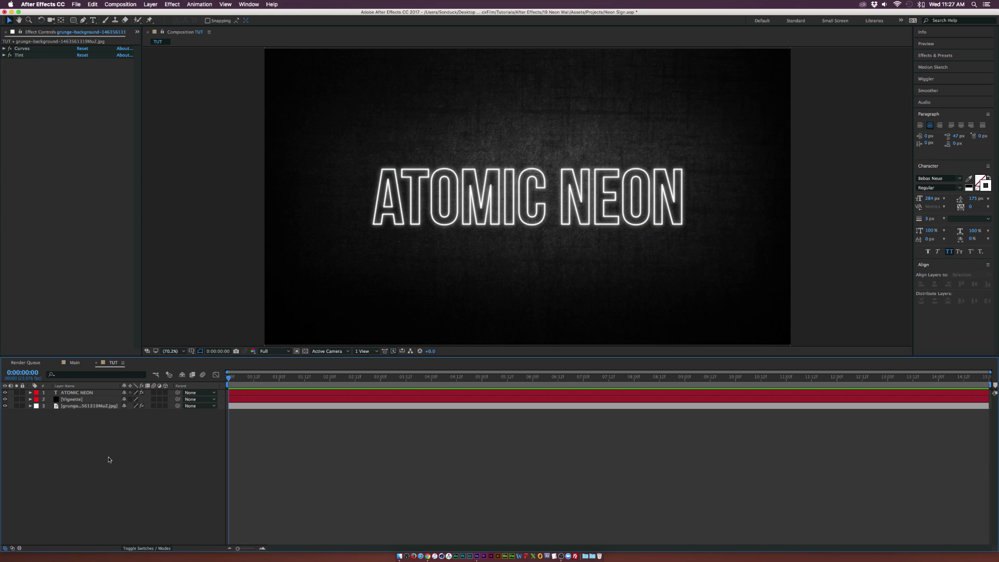
Add a Curves effect to the grunge background layer and pull the curve down to darken it
click(84, 406)
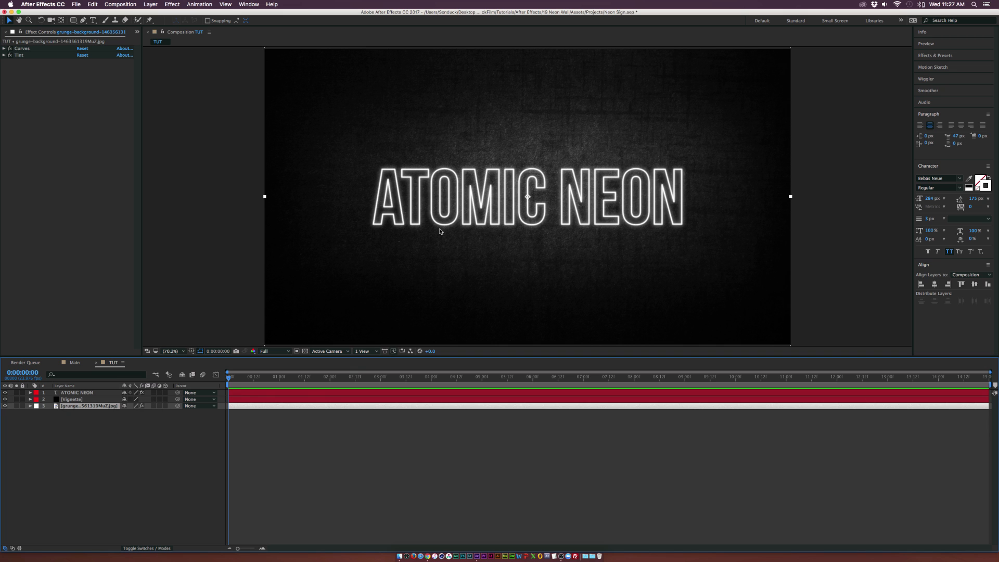
click(174, 4)
mouse_move(198, 77)
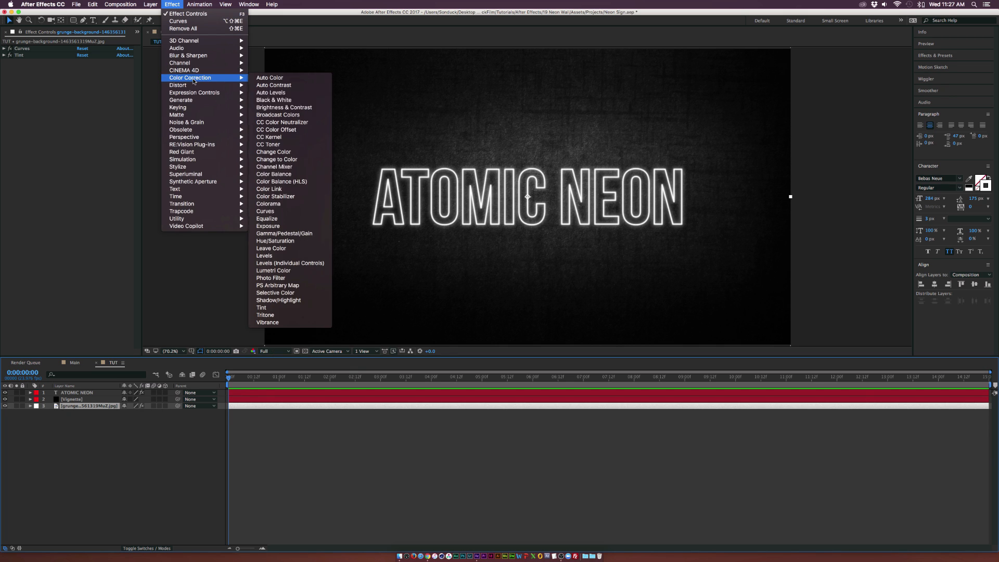
click(291, 212)
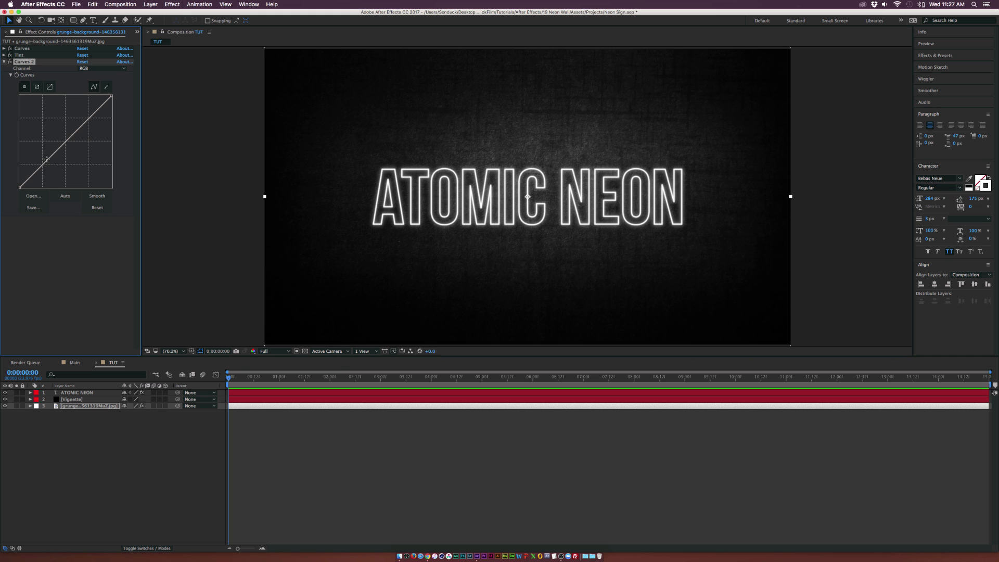
drag(46, 157, 52, 165)
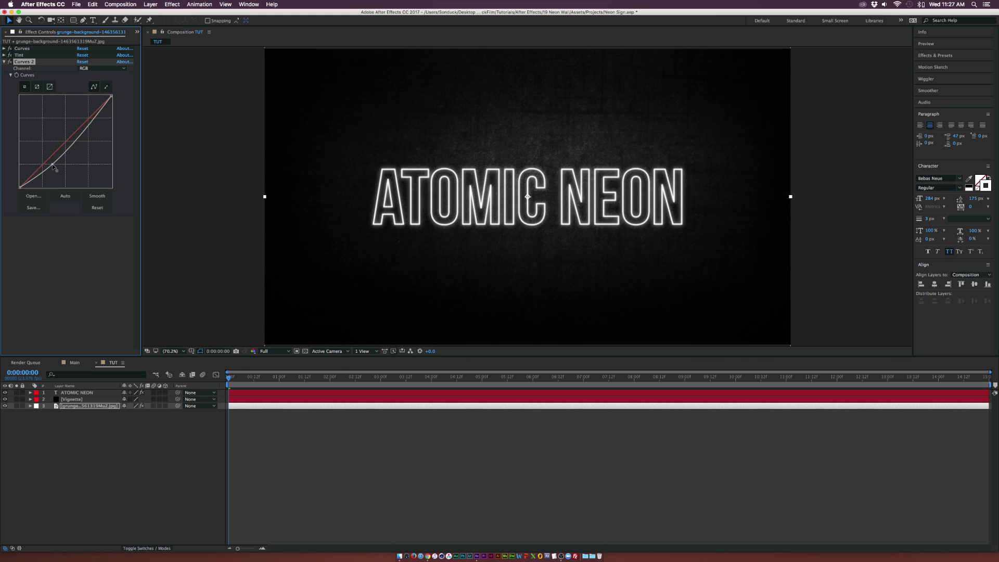
Delete the second Curves effect from the grunge background layer
click(87, 124)
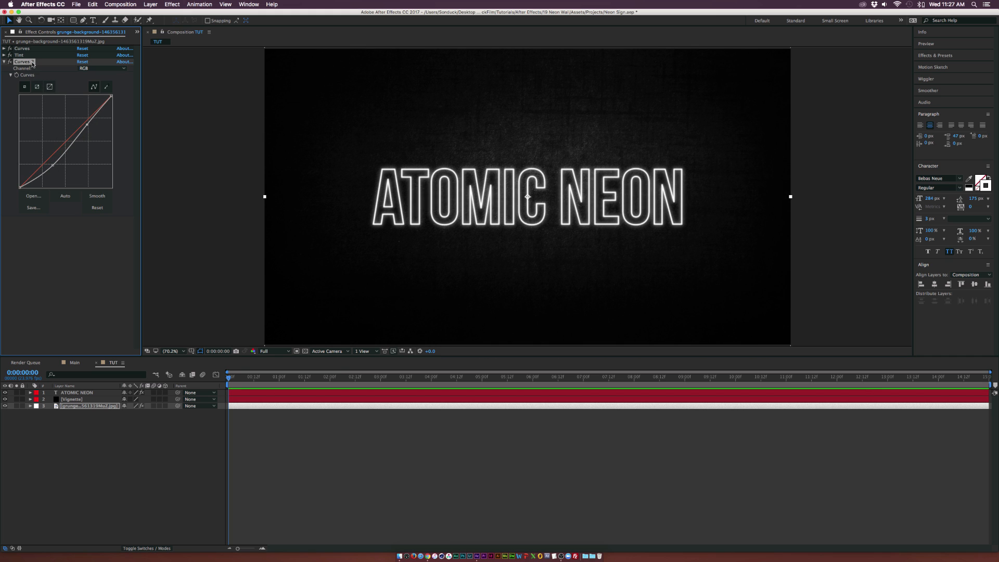
key(Delete)
click(131, 439)
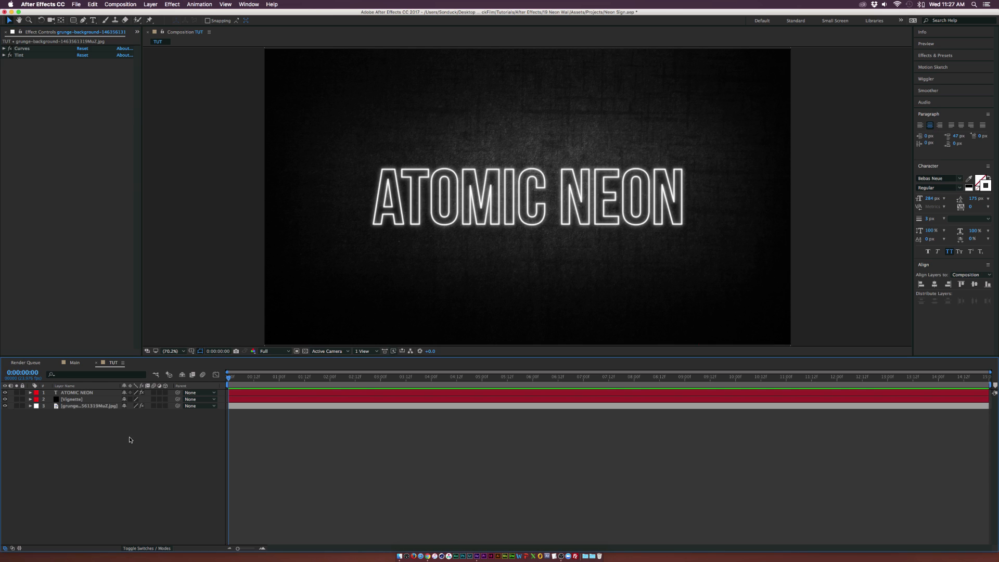
Duplicate the ATOMIC NEON text layer, move the copy beneath the original, and rename it Glow 1
click(78, 392)
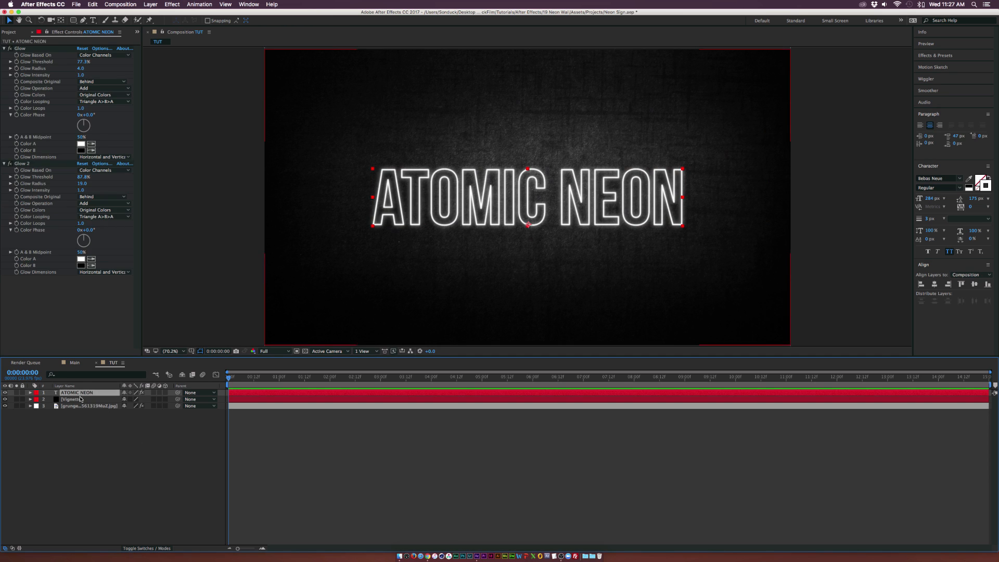
click(92, 4)
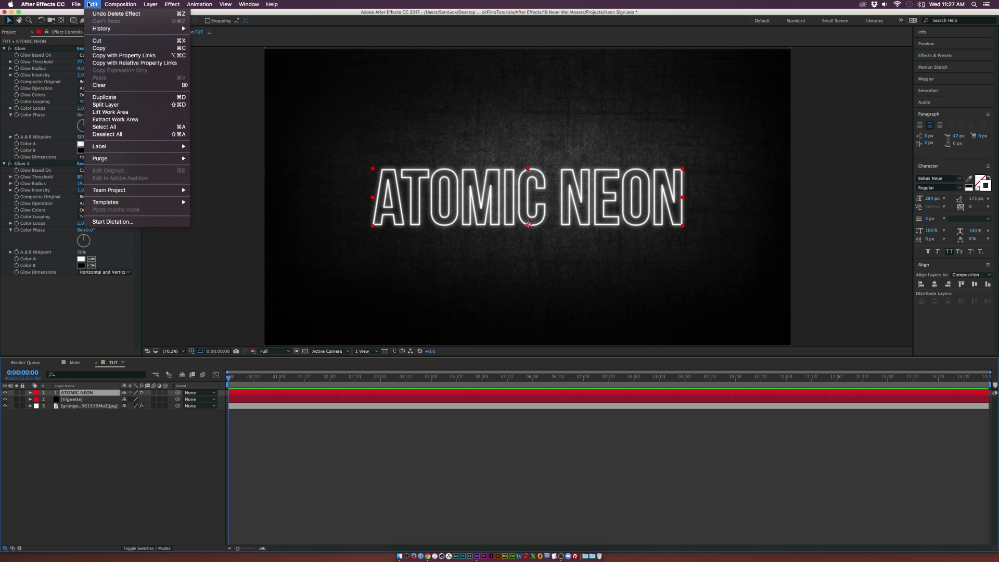
click(104, 97)
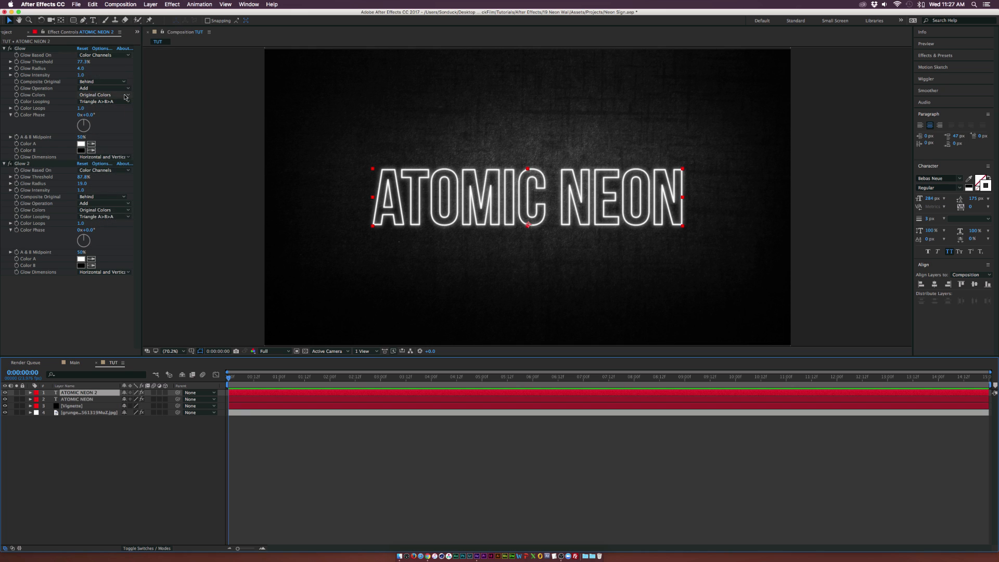
drag(78, 393, 78, 405)
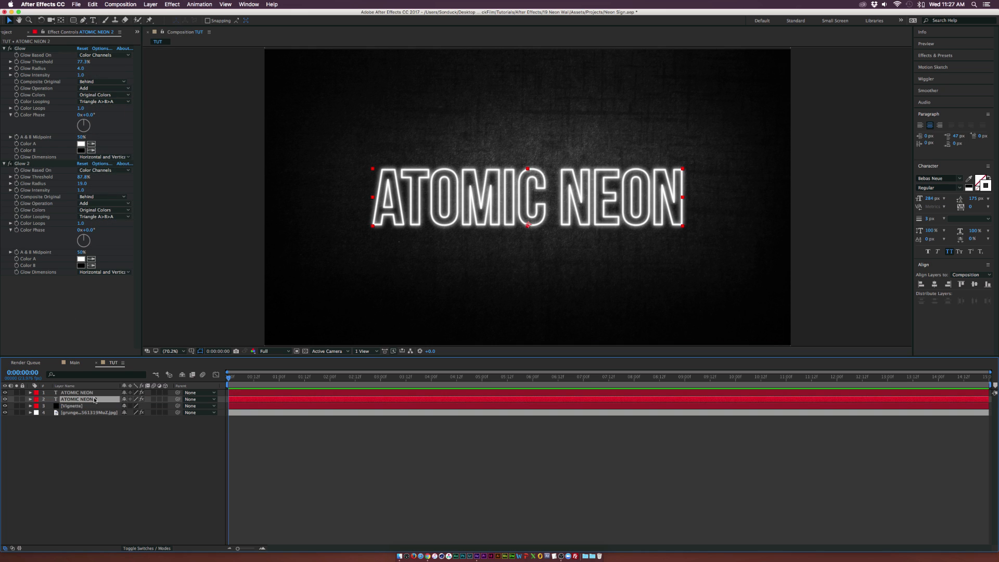
key(Return)
text(Glow 1)
key(Return)
On Glow 1, delete the second Glow effect and raise the remaining Glow's radius to 90
click(25, 163)
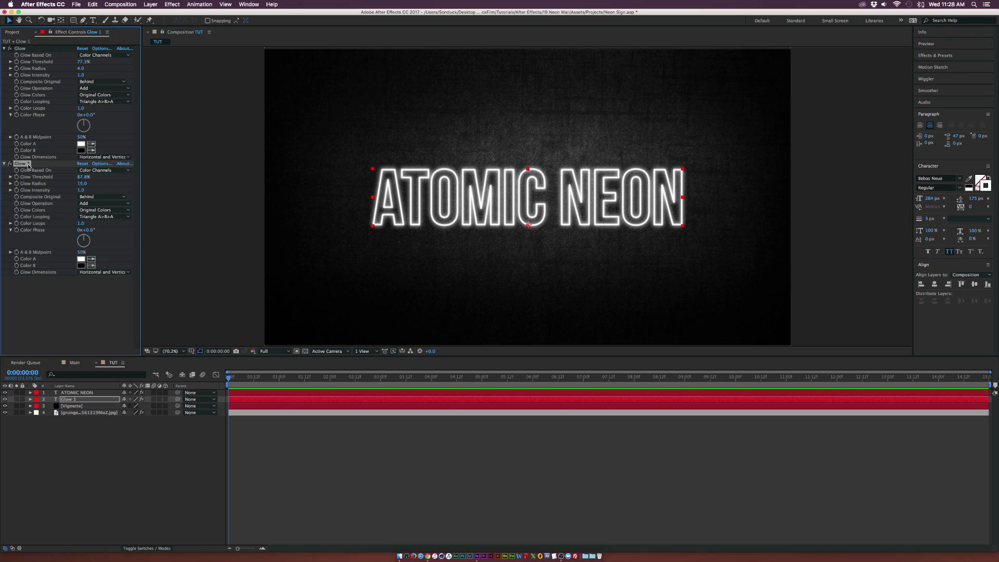
key(Delete)
click(81, 48)
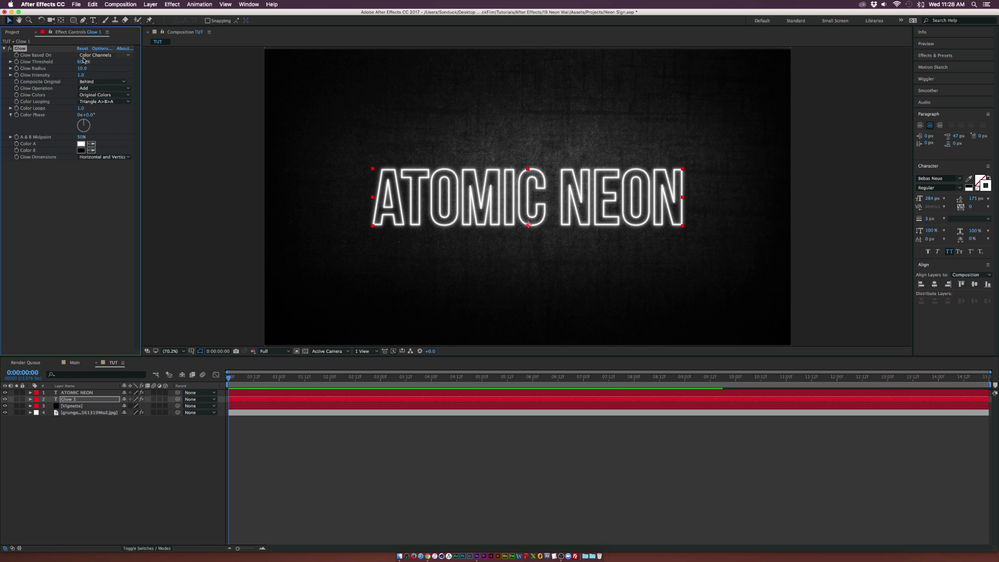
drag(82, 68, 117, 70)
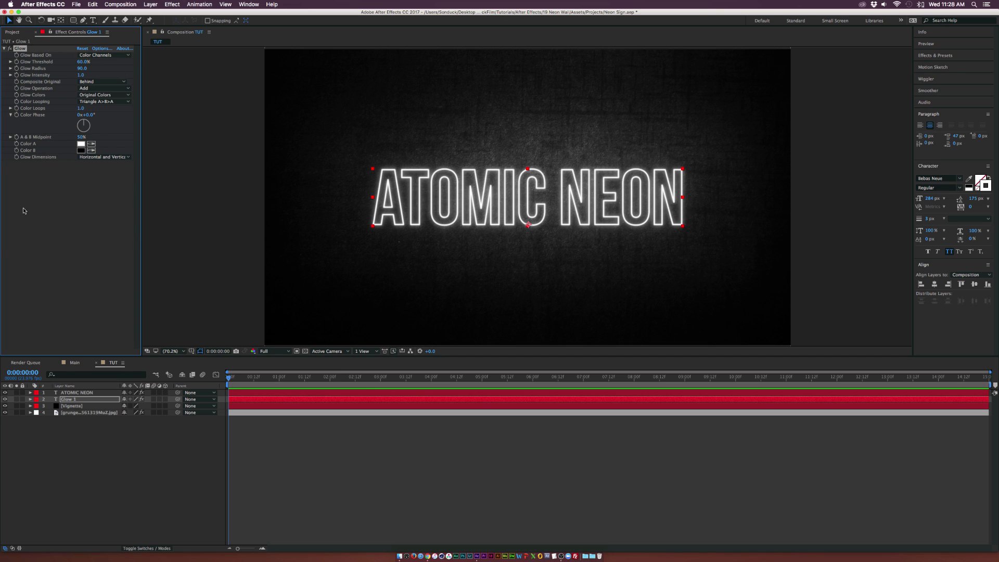
Lower the Glow 1 layer's opacity to about 73%
click(4, 399)
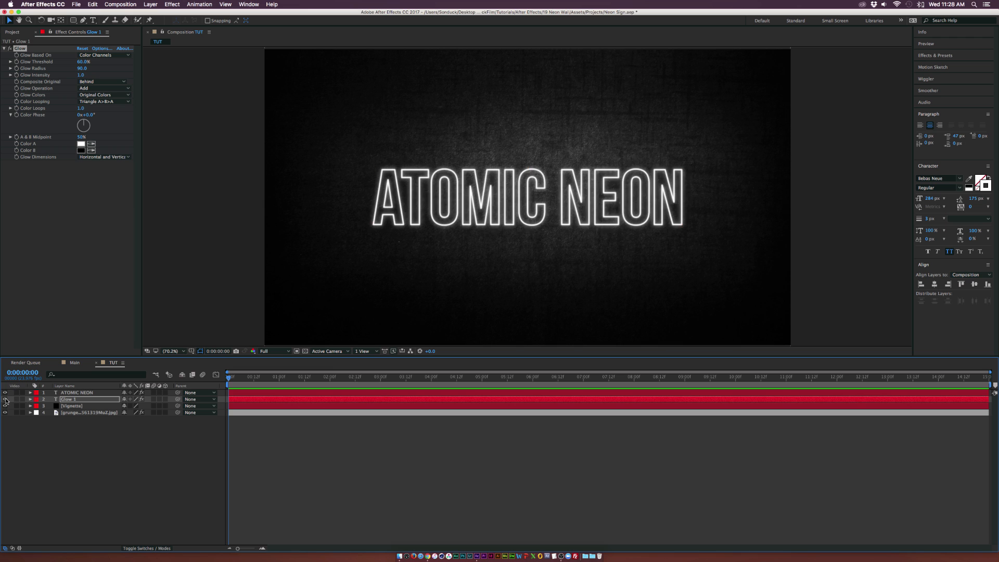
click(5, 399)
click(83, 399)
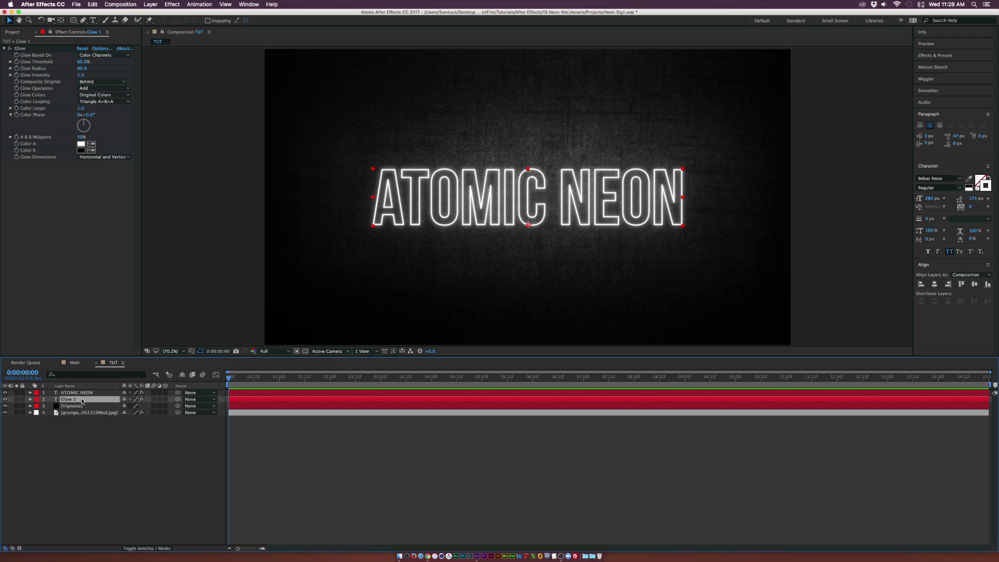
key(t)
drag(129, 410, 118, 406)
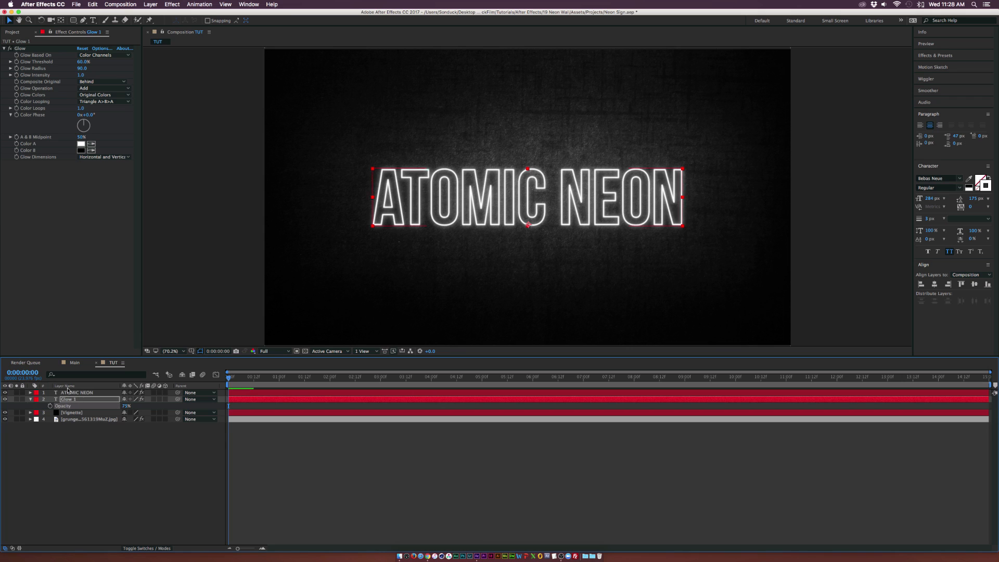
click(30, 399)
Duplicate the Glow 1 layer and lower the copy's glow radius to 30
click(68, 399)
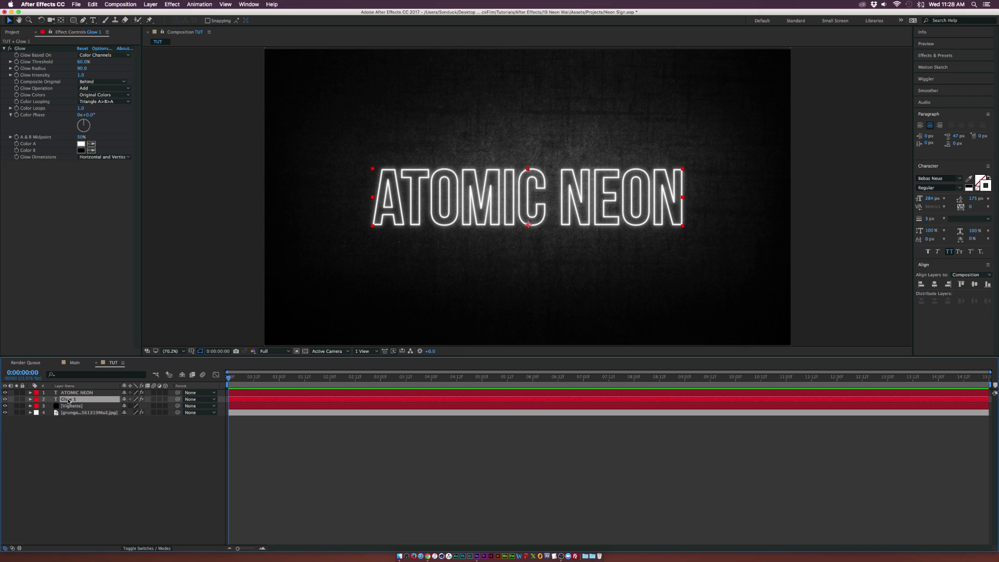
key(super+d)
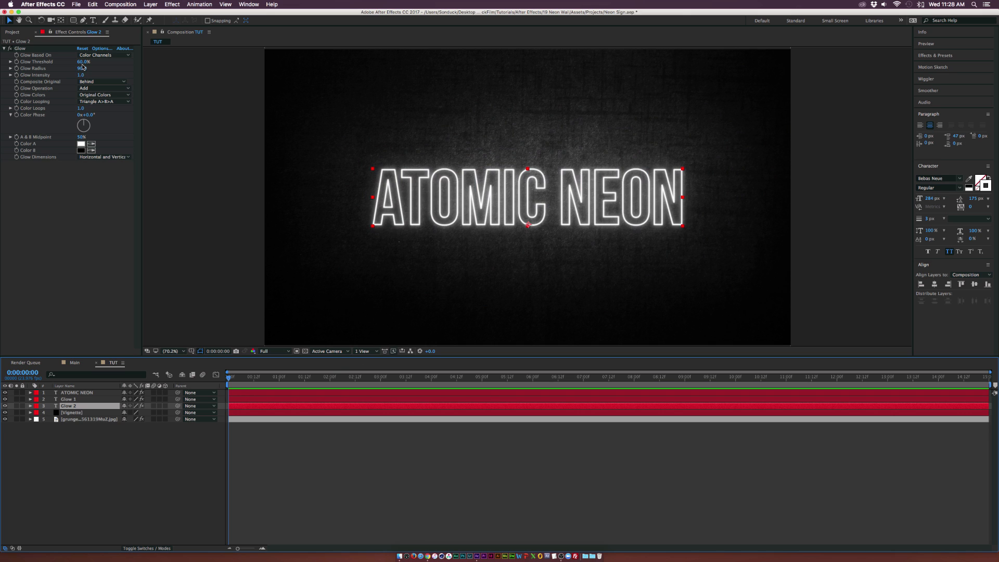
drag(81, 68, 62, 68)
click(989, 179)
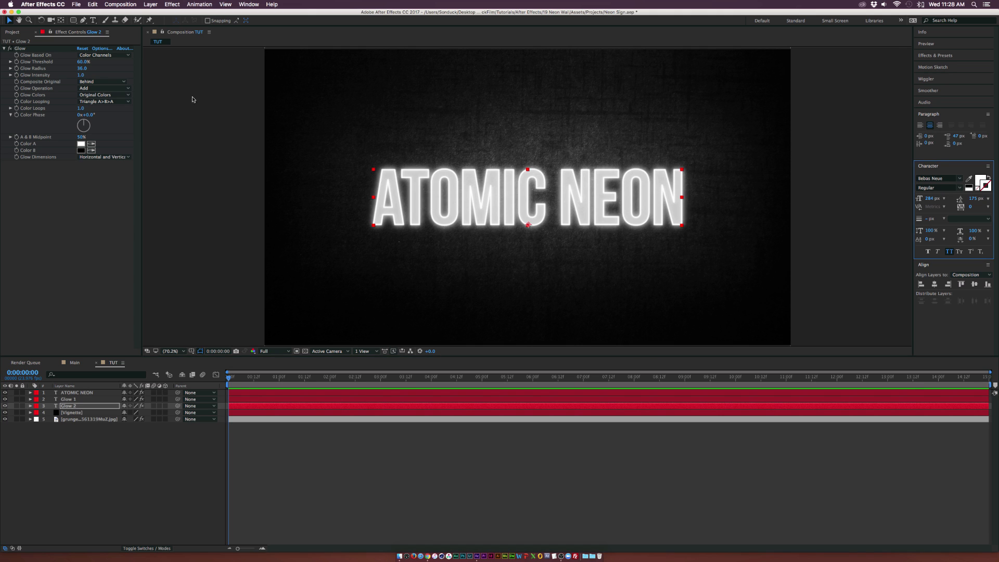
Add a Gaussian Blur effect to the Glow 2 layer with blurriness about 54.3
click(172, 4)
mouse_move(208, 56)
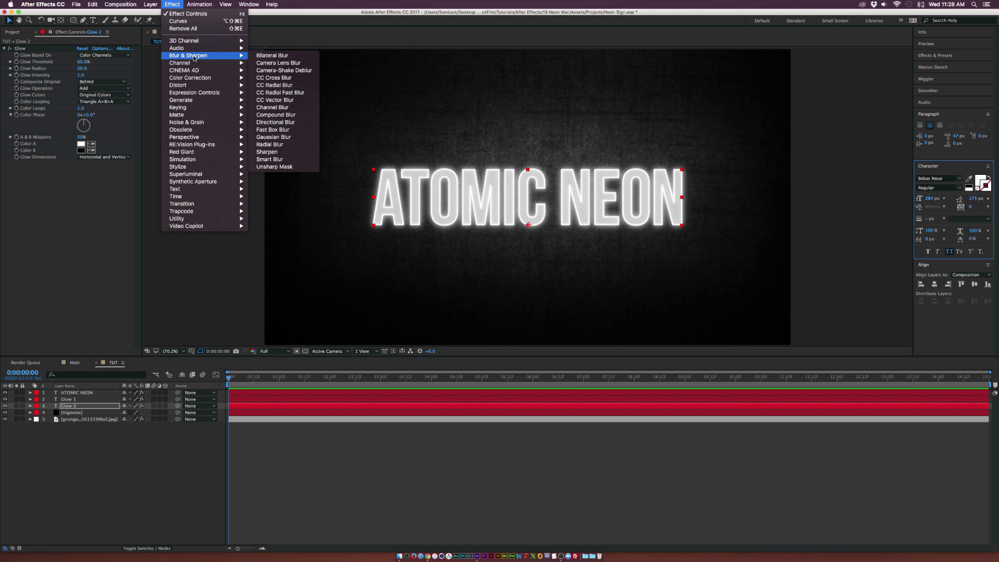
click(273, 136)
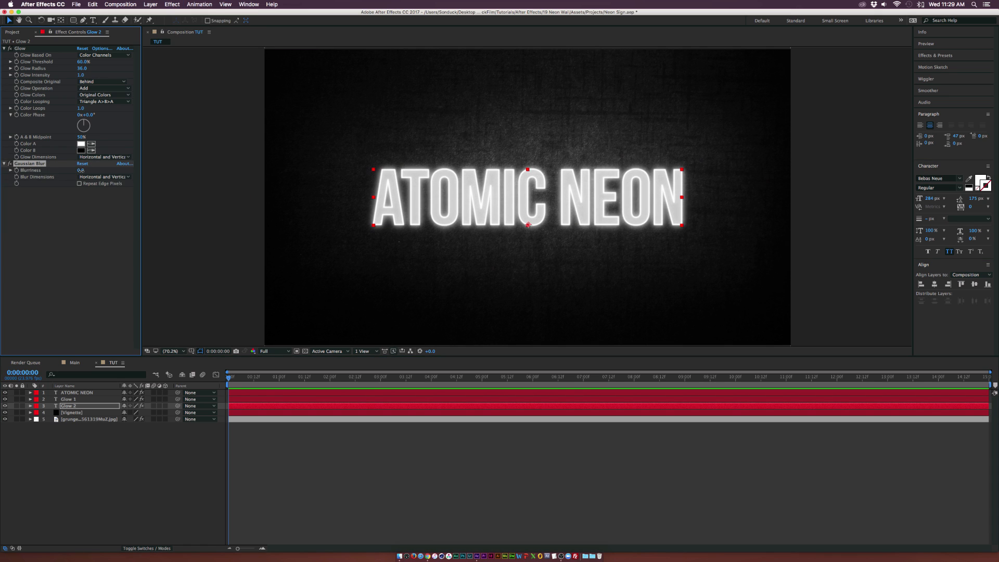
drag(80, 170, 153, 173)
drag(250, 177, 304, 175)
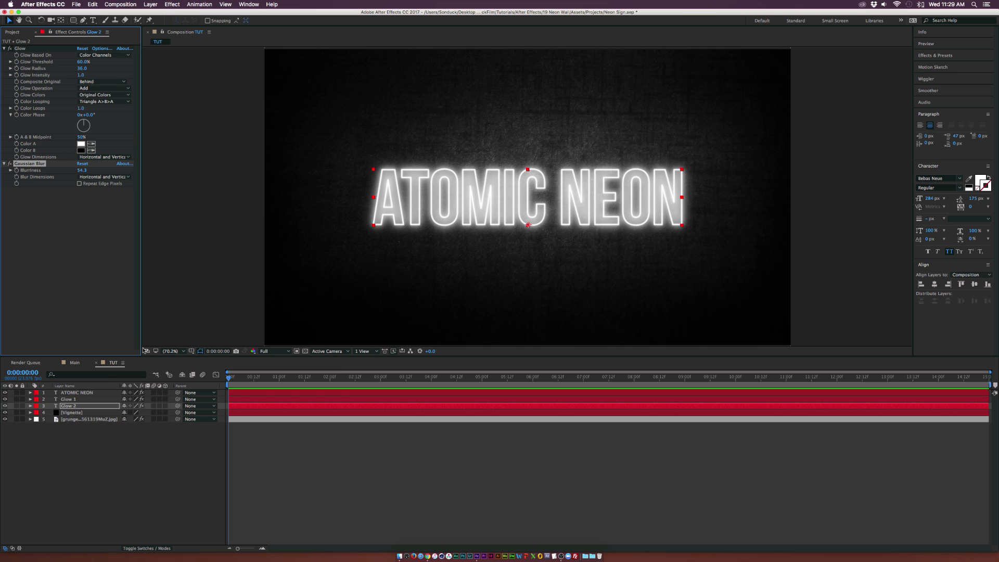
Lower the Glow 2 layer's opacity to 25%
key(t)
drag(126, 413, 97, 414)
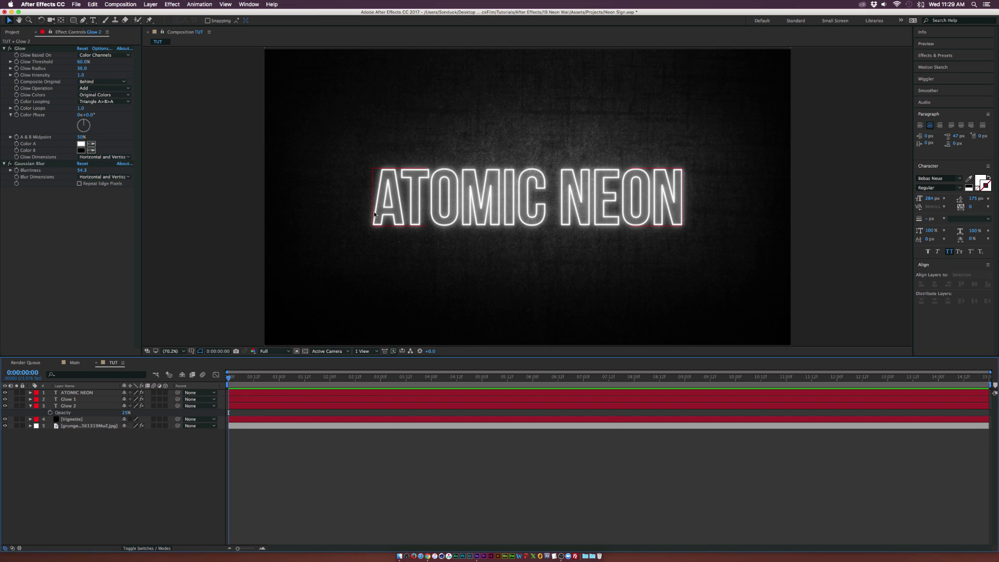
Duplicate the ATOMIC NEON layer, move the copy beneath it, and rename it Shadow
click(67, 393)
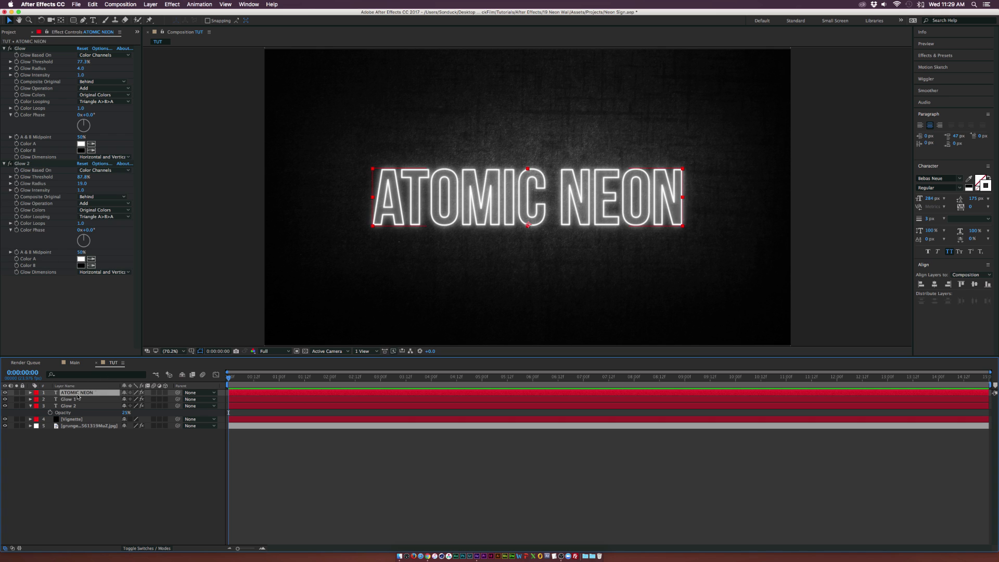
key(super+d)
drag(72, 394, 74, 405)
text(Shadow)
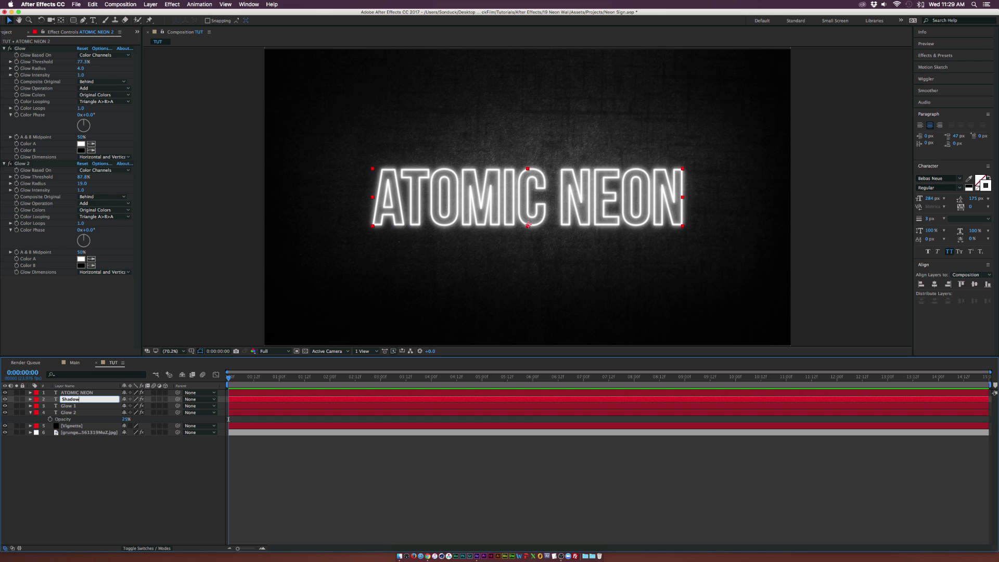
key(Return)
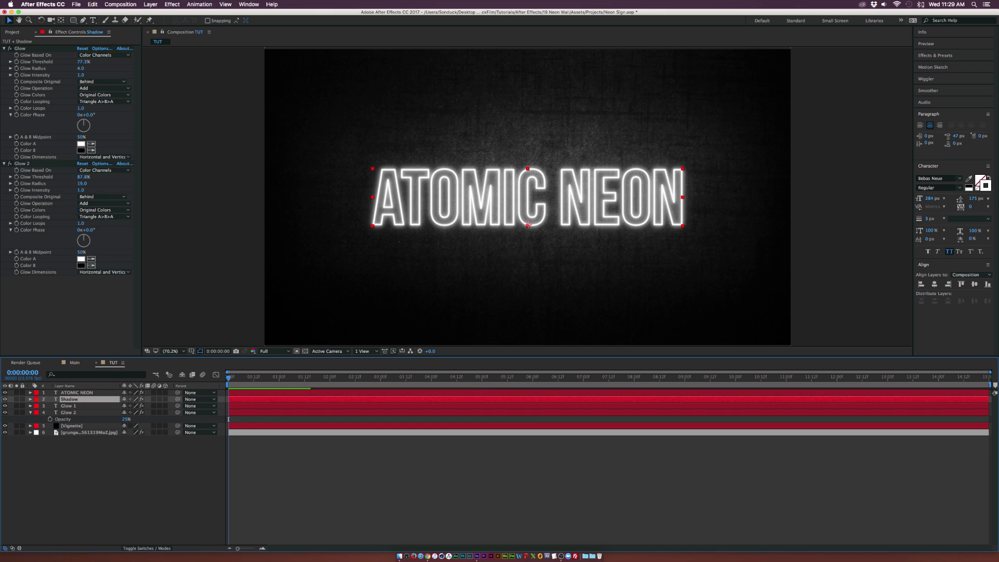
Delete both Glow effects from the Shadow layer
click(23, 50)
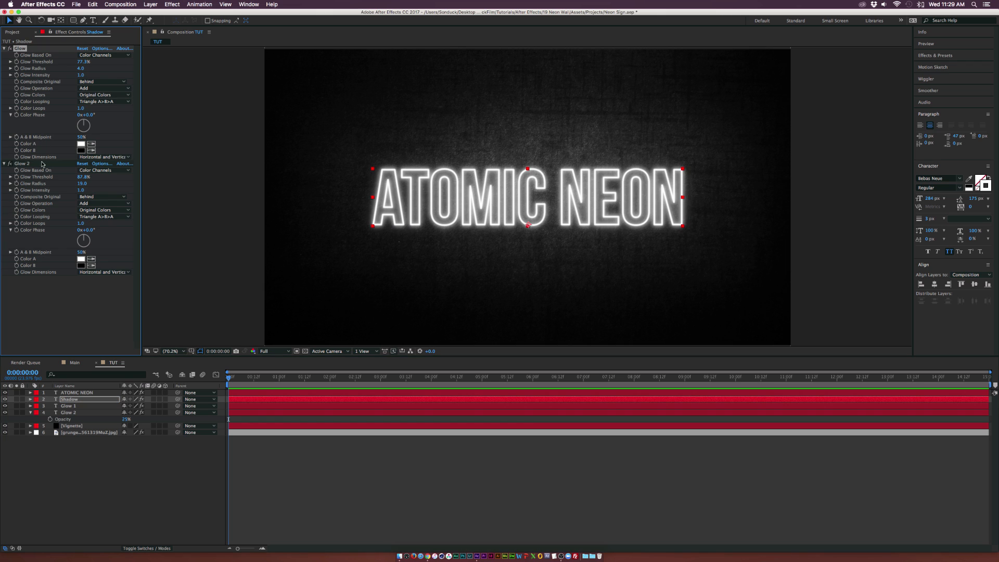
shift+click(38, 165)
key(Delete)
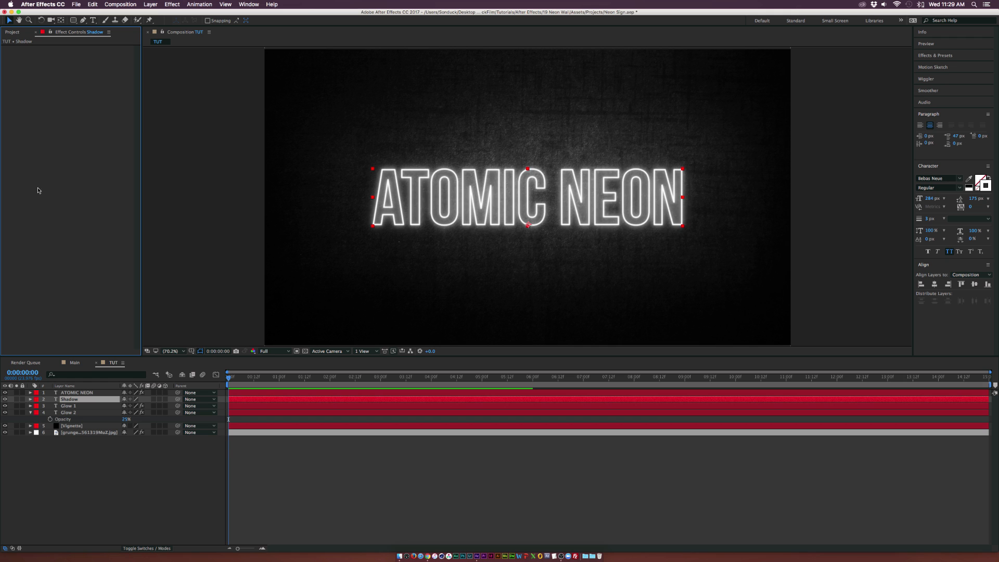
Add a Drop Shadow layer style to the Shadow layer and expand its settings
click(146, 4)
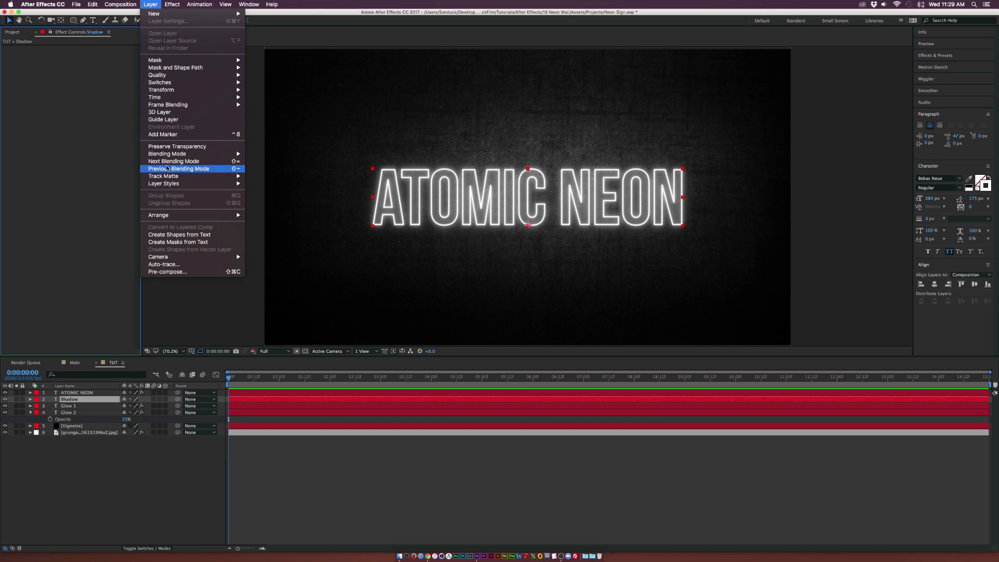
mouse_move(229, 184)
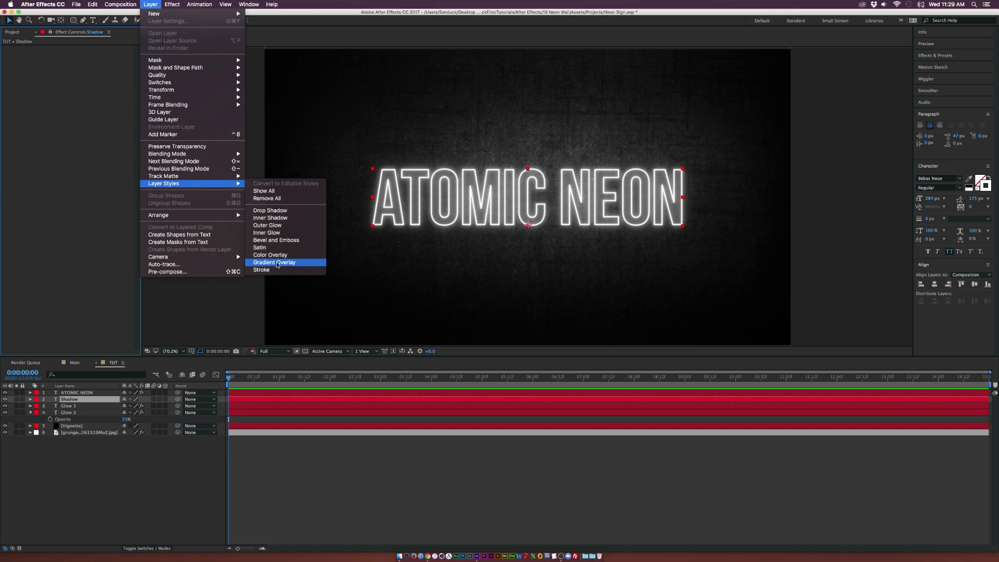
click(267, 210)
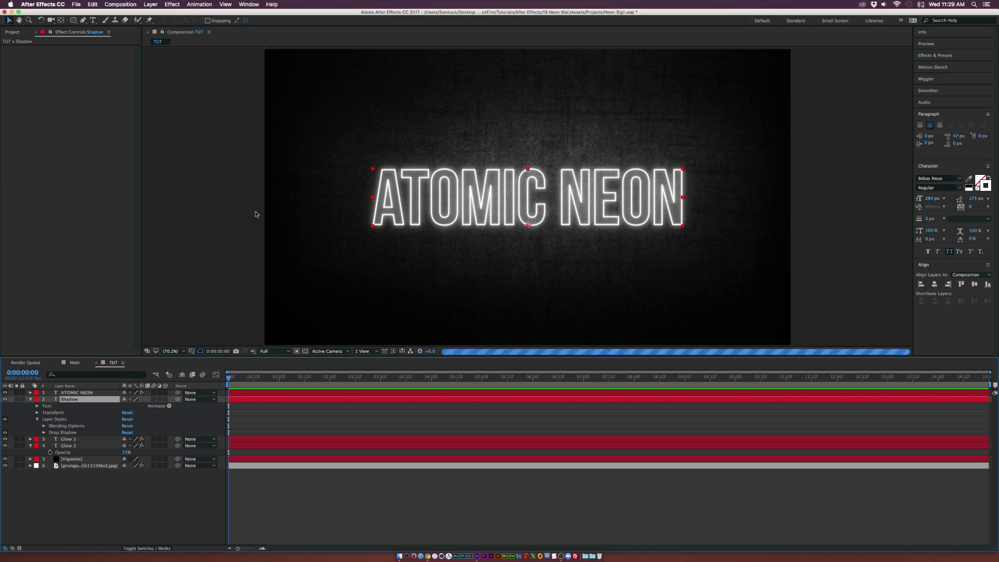
click(44, 432)
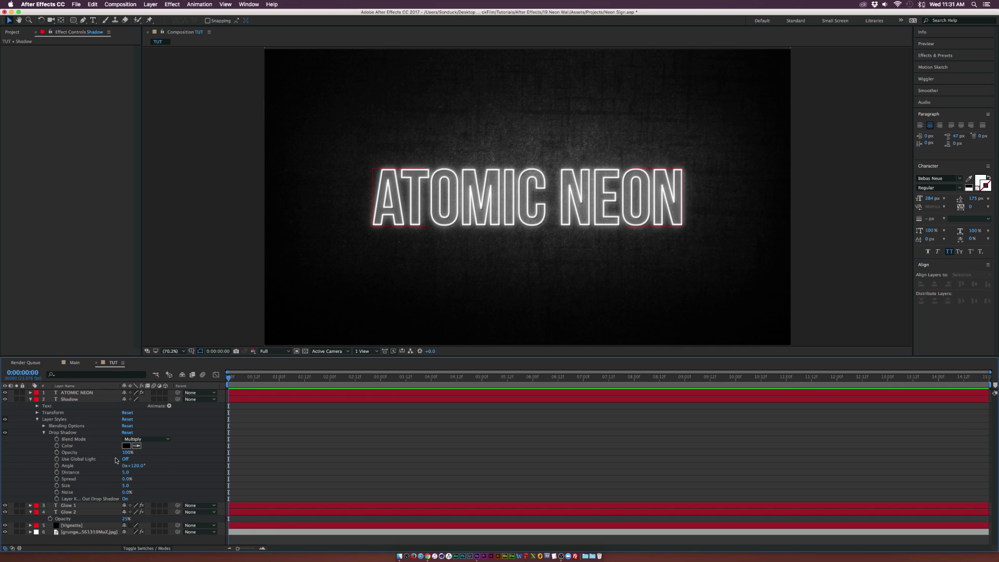
Add a Drop Shadow layer style to the ATOMIC NEON layer and expand its settings
scroll(392, 185, up, 3)
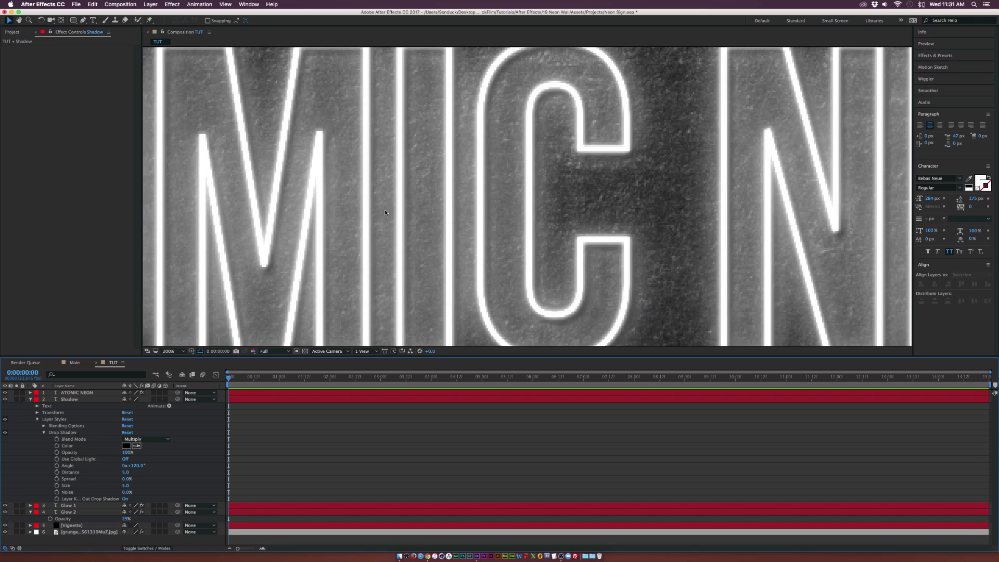
scroll(385, 209, down, 1)
scroll(354, 207, down, 1)
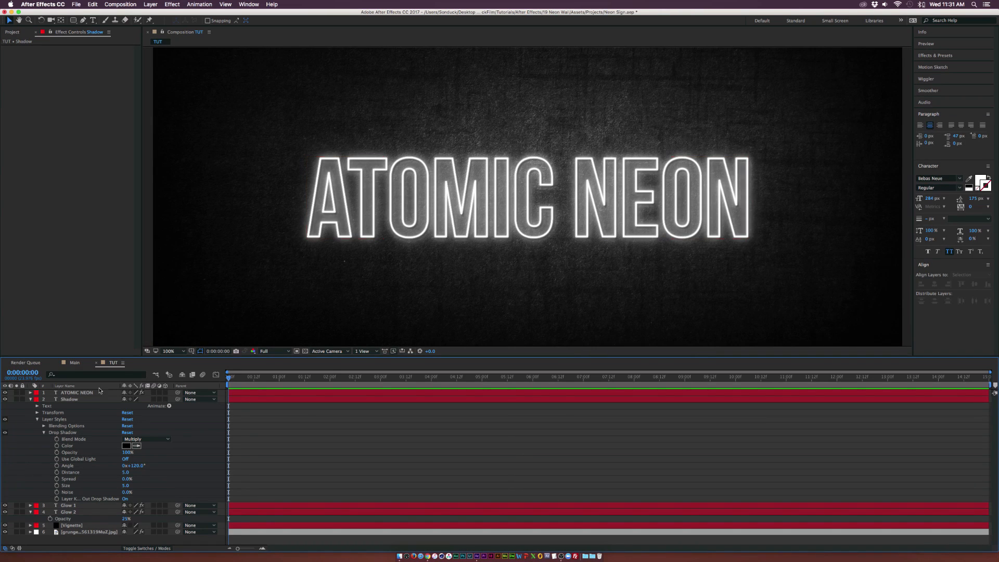
click(30, 399)
click(58, 393)
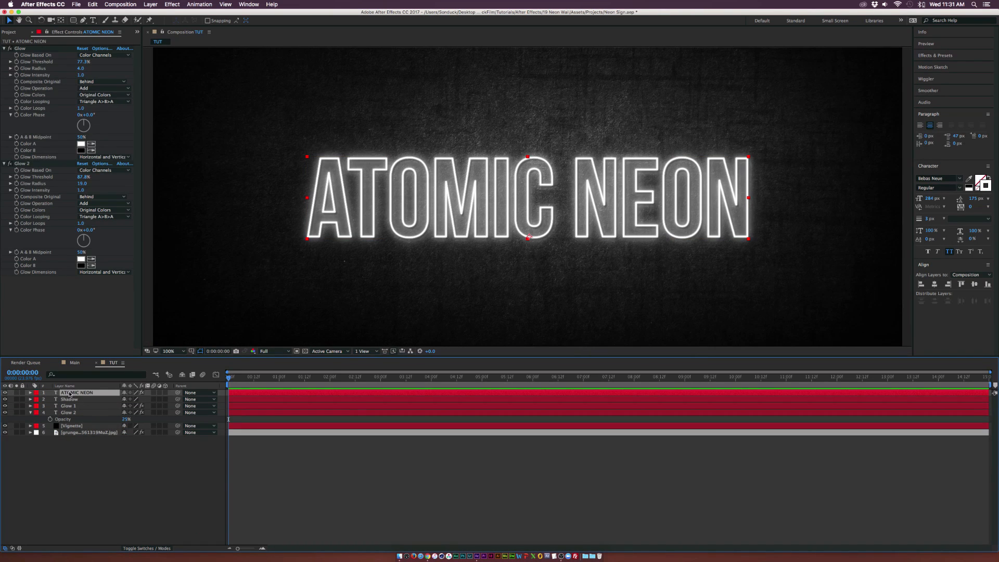
click(153, 4)
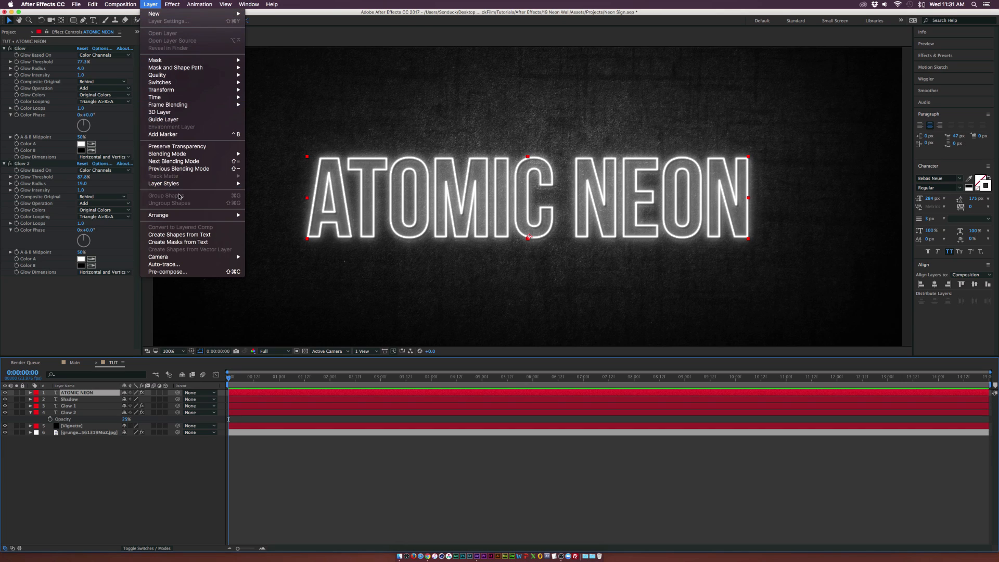
mouse_move(205, 185)
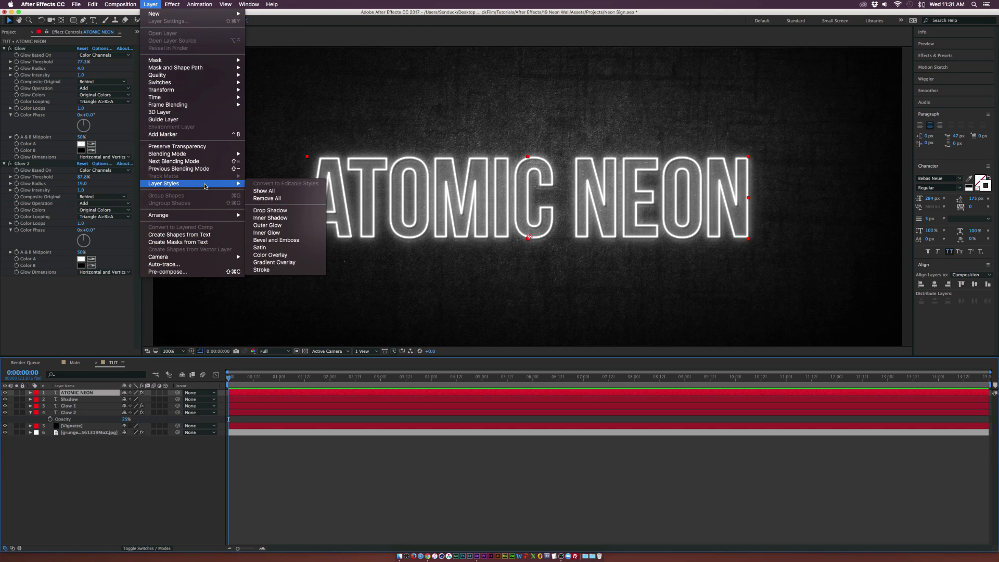
click(258, 211)
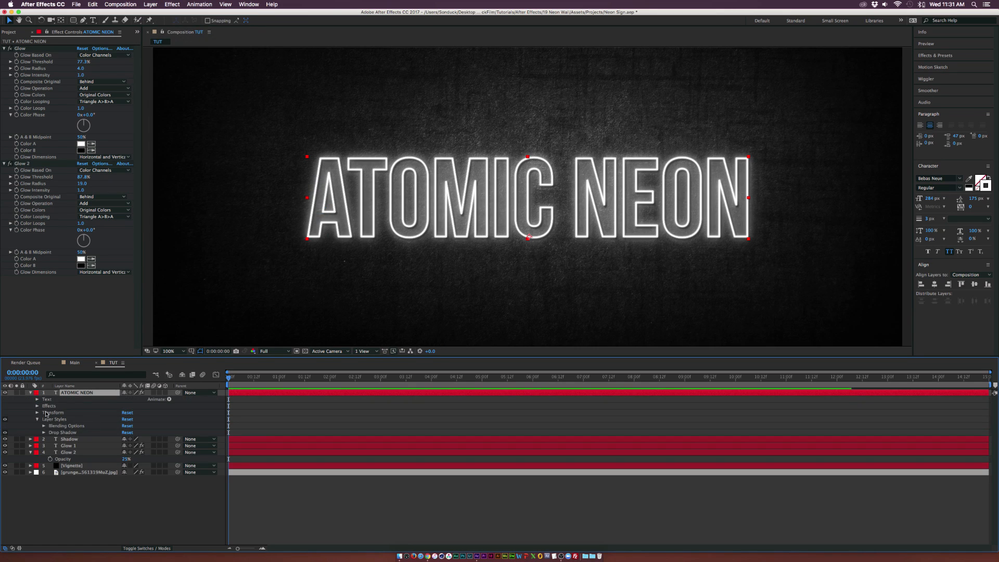
click(44, 432)
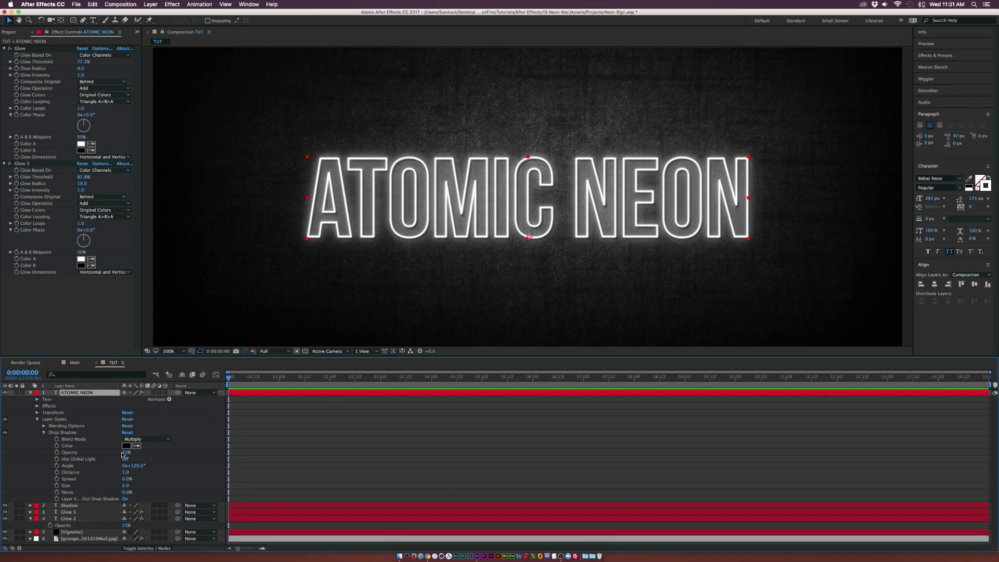
Set the ATOMIC NEON drop shadow's opacity to 100% and size to 18, then collapse the layer
drag(125, 454, 163, 455)
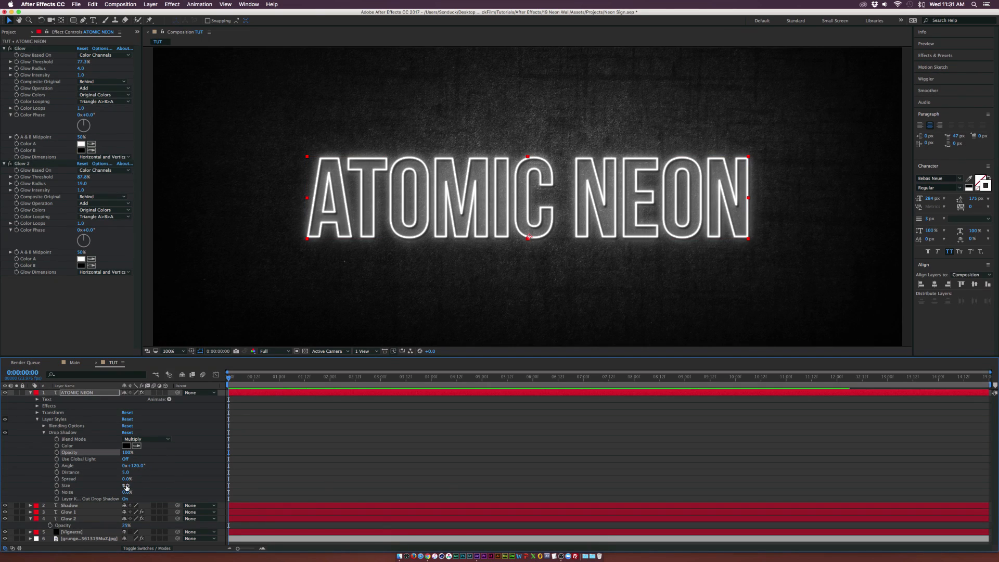
drag(126, 486, 140, 486)
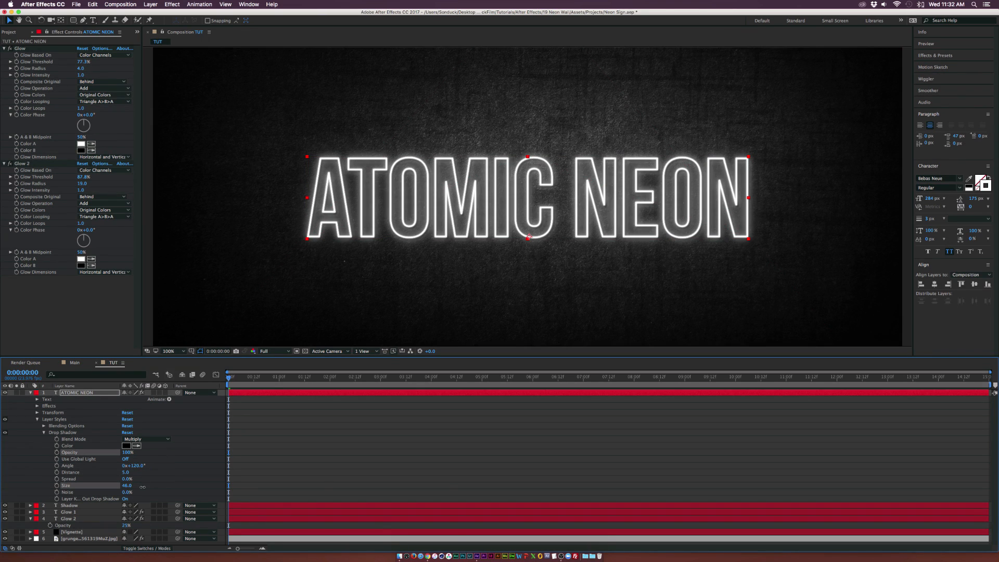
drag(144, 486, 147, 486)
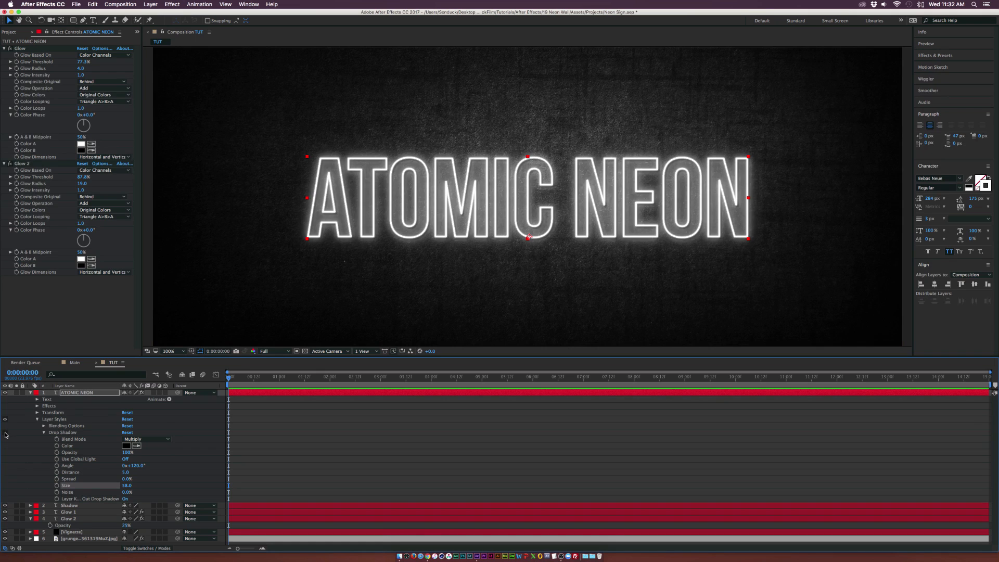
click(31, 393)
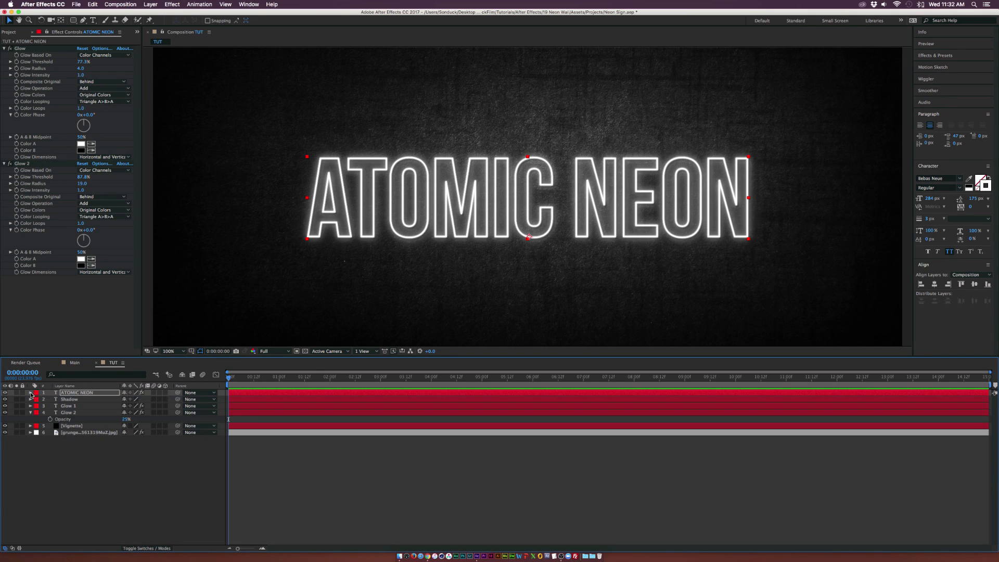
Fit the composition view and add a new adjustment layer at the top of the layer stack
click(169, 515)
click(178, 352)
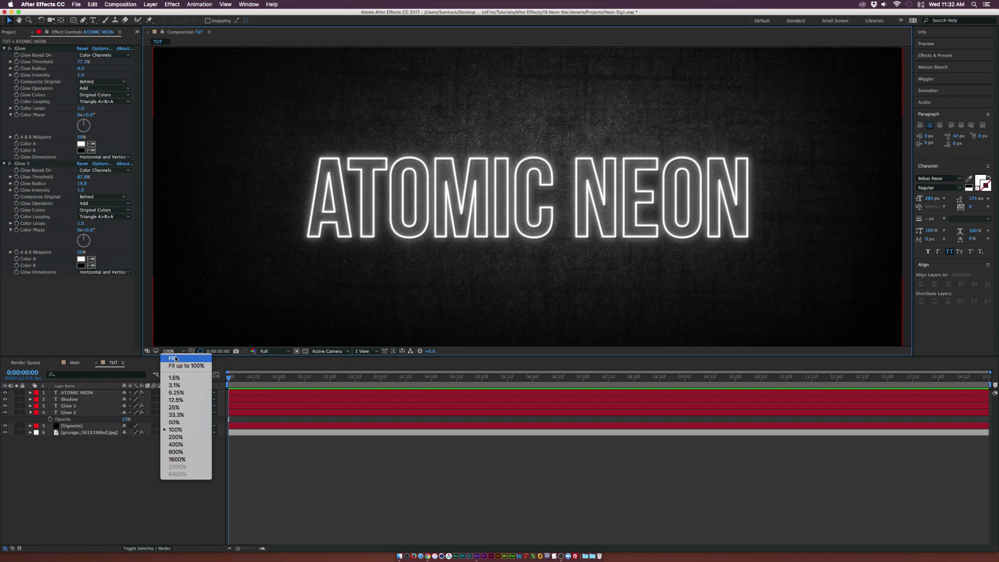
click(180, 363)
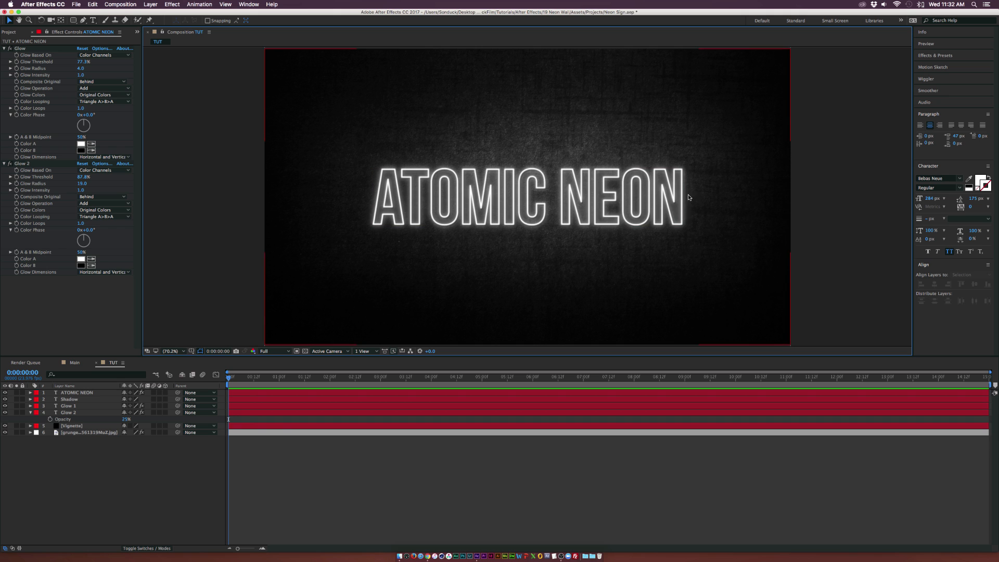
click(31, 413)
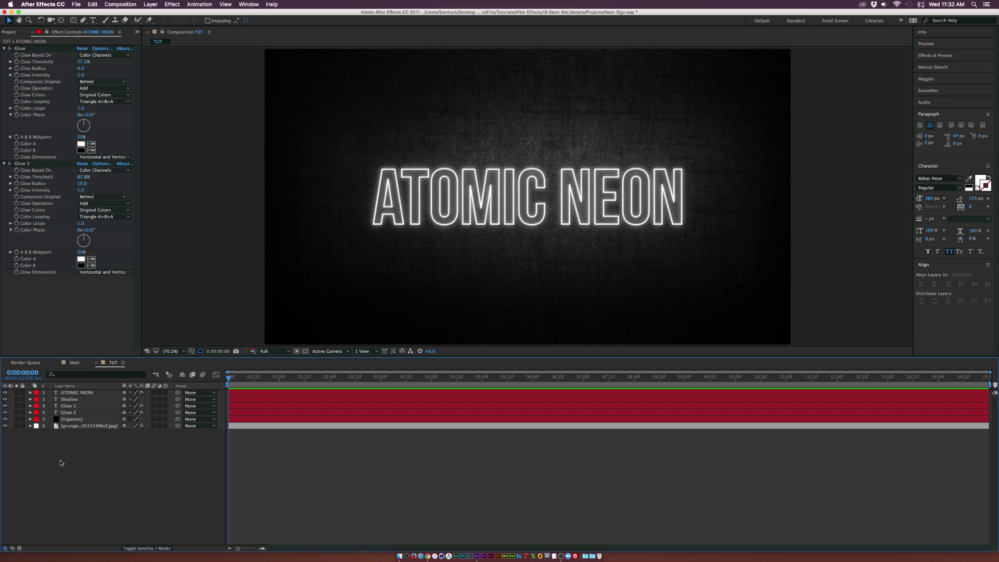
click(149, 4)
mouse_move(153, 13)
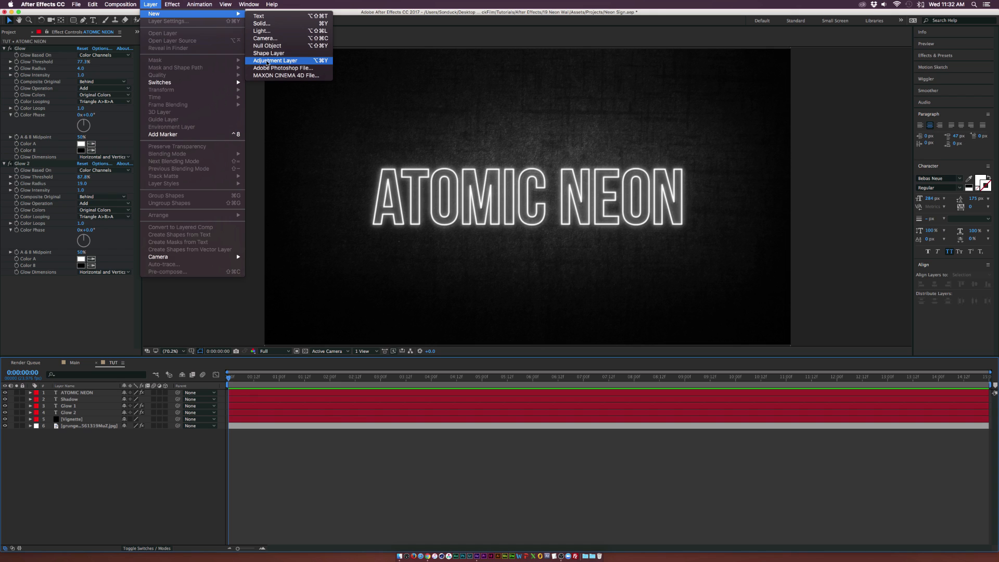
click(267, 61)
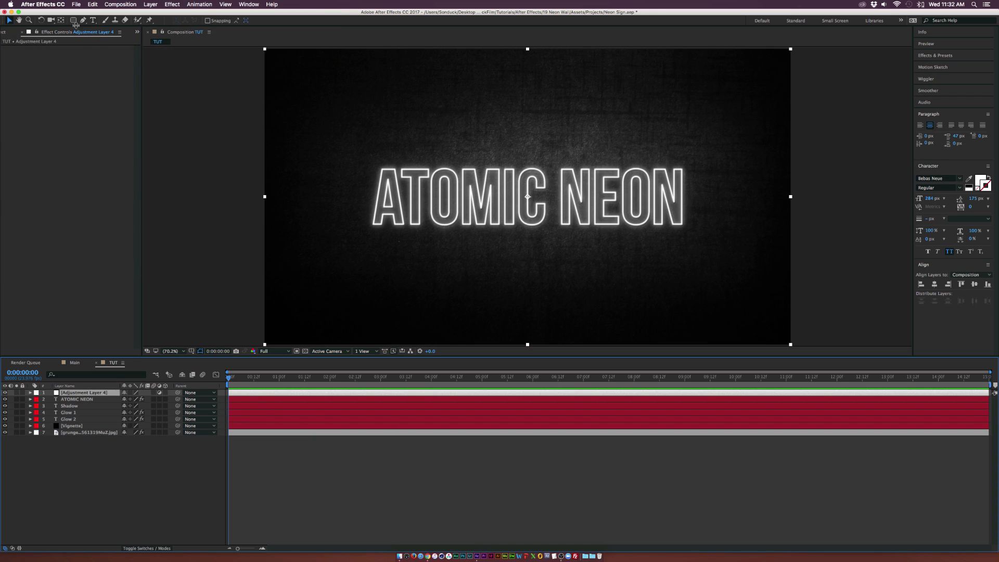
Draw a rounded rectangle mask enclosing the ATOMIC NEON text on the adjustment layer
click(73, 21)
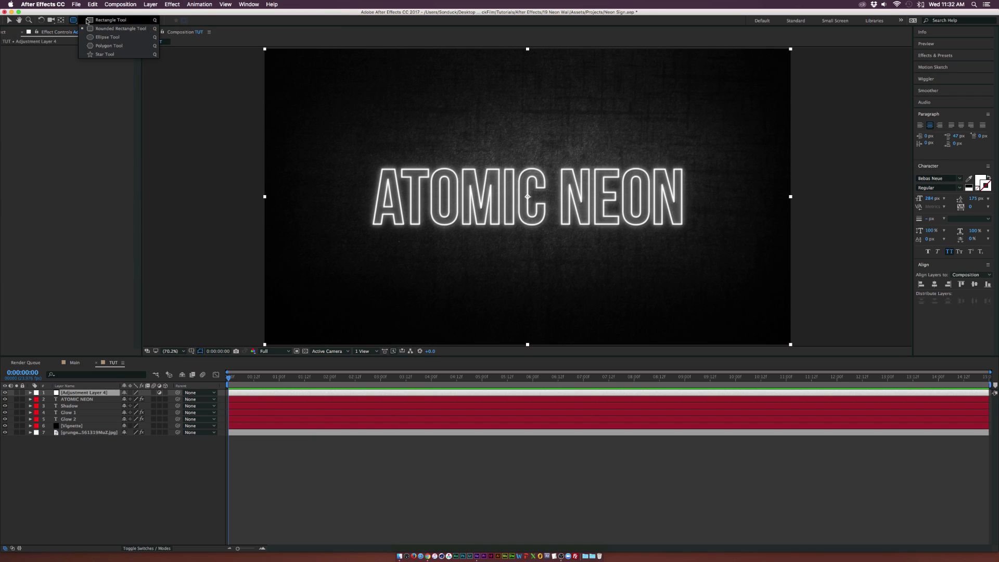
click(110, 36)
mouse_move(339, 148)
mouse_down()
mouse_move(569, 229)
mouse_move(717, 242)
mouse_up()
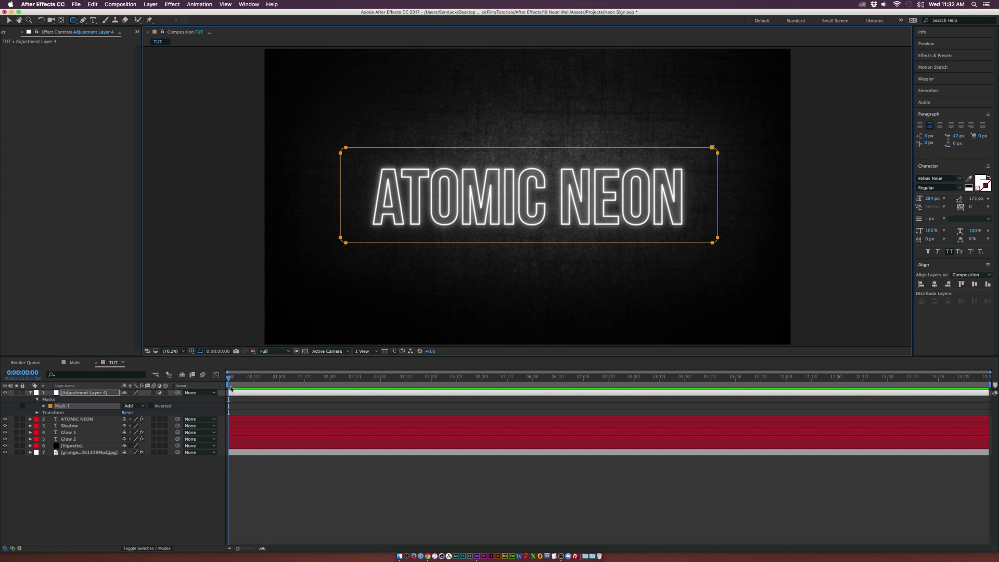
Apply Brightness & Contrast to the adjustment layer and set Brightness to 76
click(177, 4)
mouse_move(193, 78)
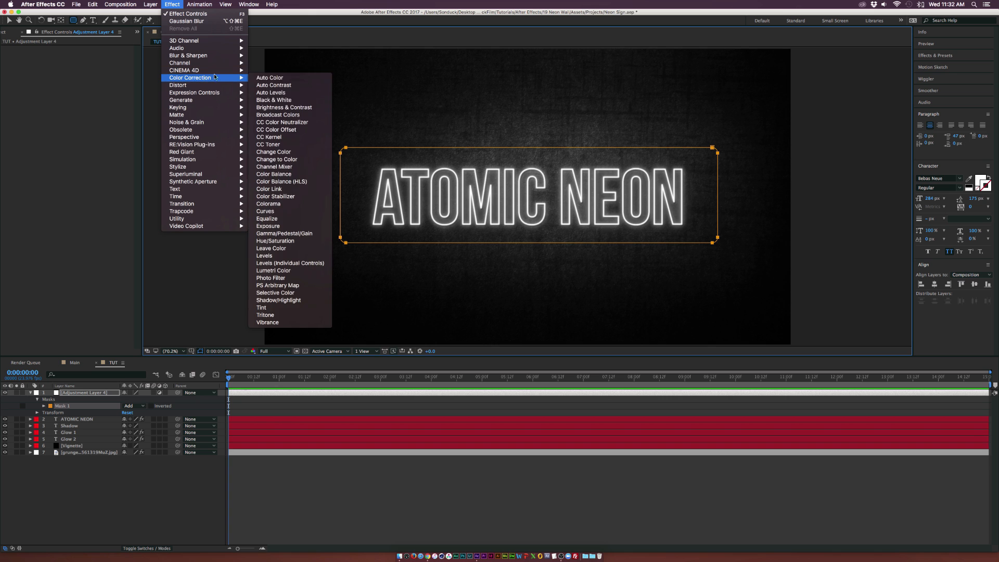
click(276, 108)
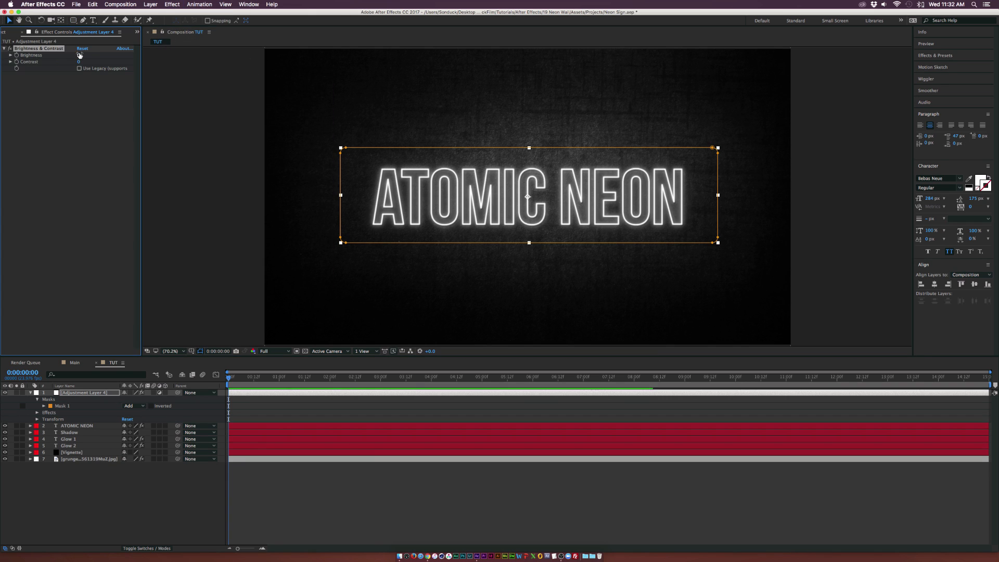
drag(80, 55, 114, 56)
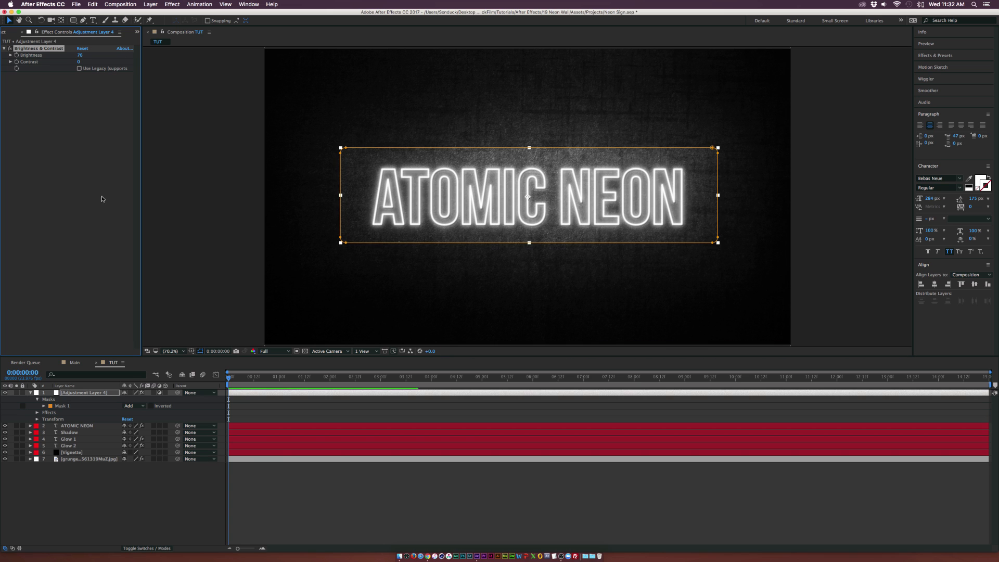
Set the adjustment layer's mask feather to 76 pixels
key(f)
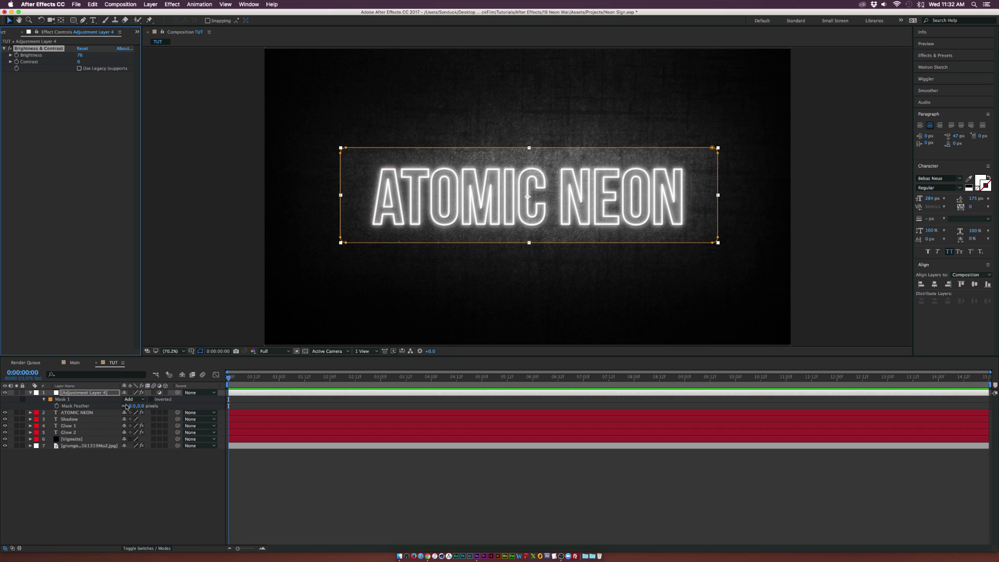
drag(131, 406, 154, 406)
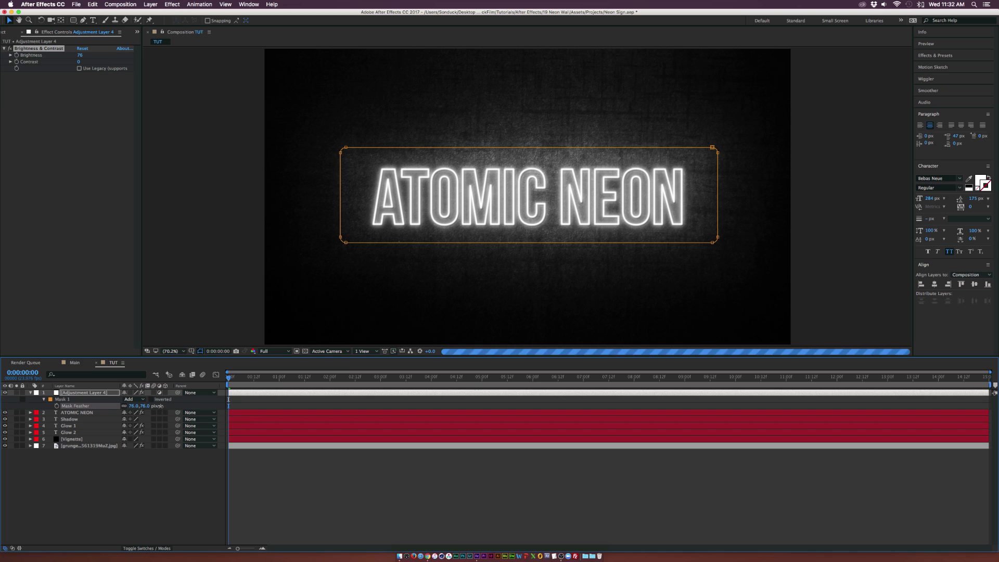
Move the adjustment layer below Glow 2 and rename it Outer Glow
click(87, 394)
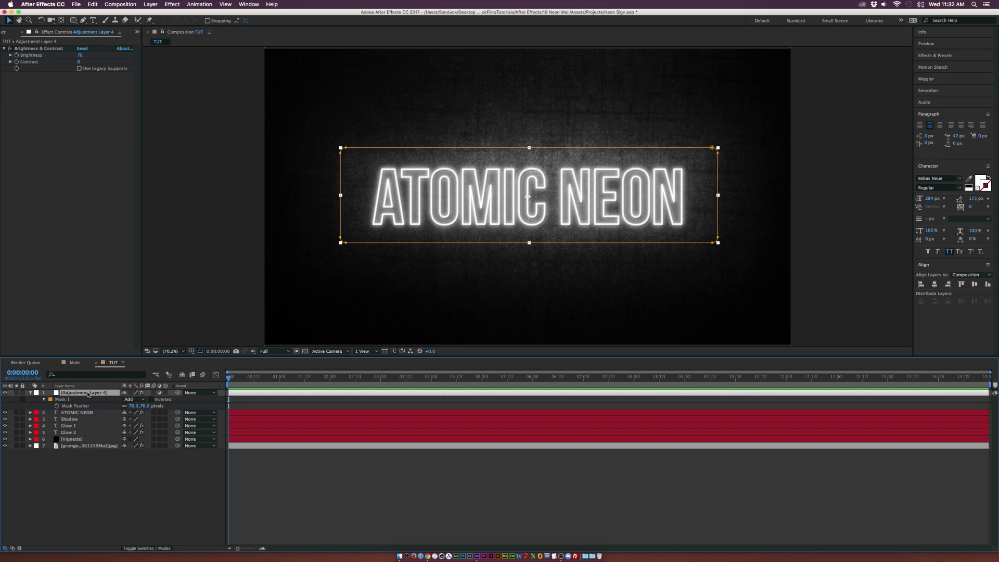
drag(88, 393, 76, 436)
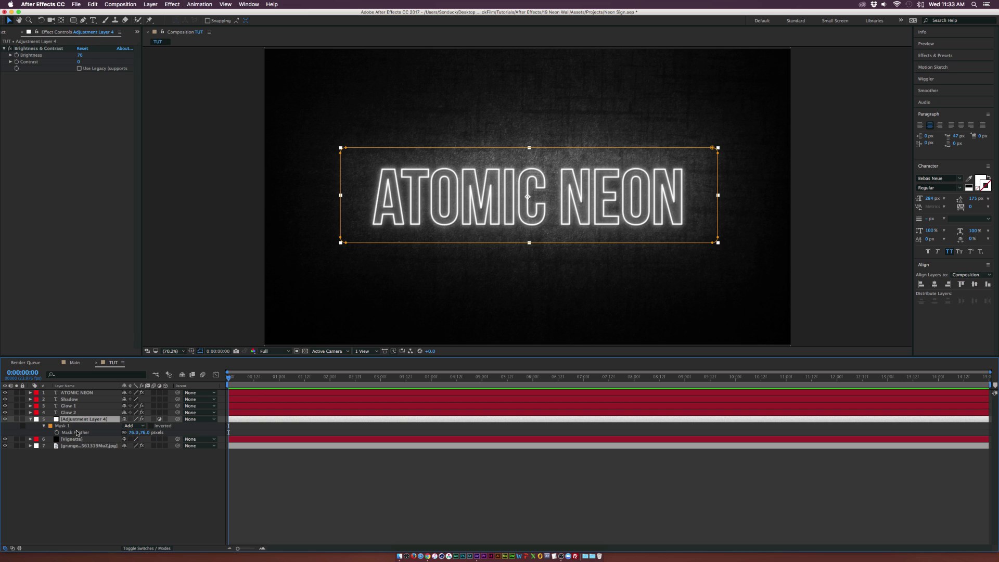
key(Return)
text(Outer Glow)
key(Return)
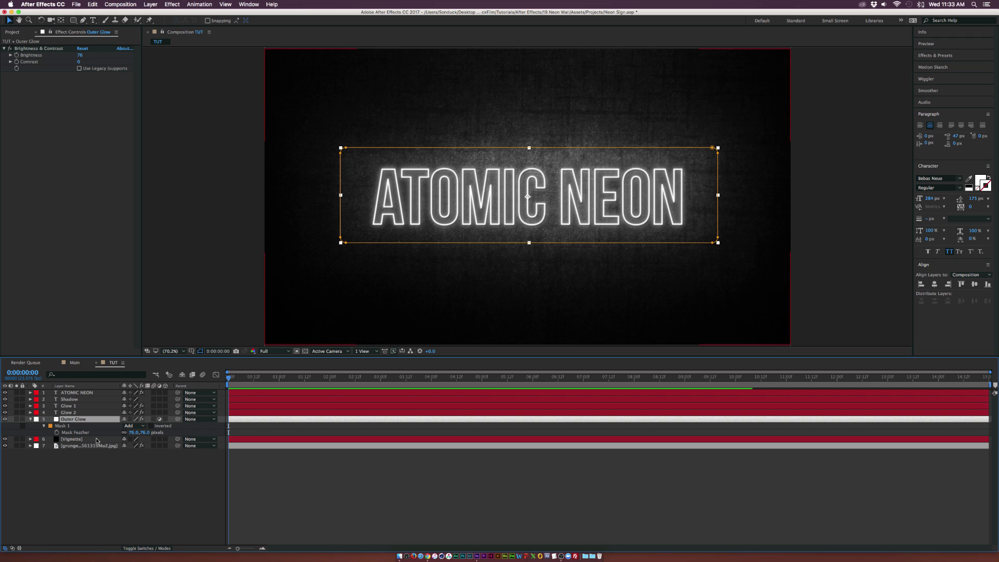
Toggle the Outer Glow layer's visibility to compare the text with and without it
click(107, 470)
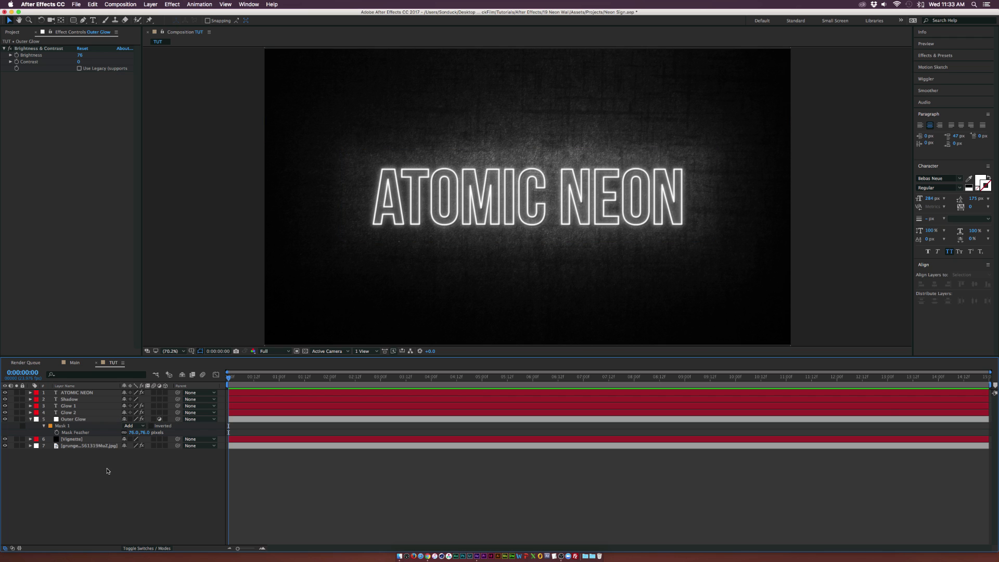
click(5, 419)
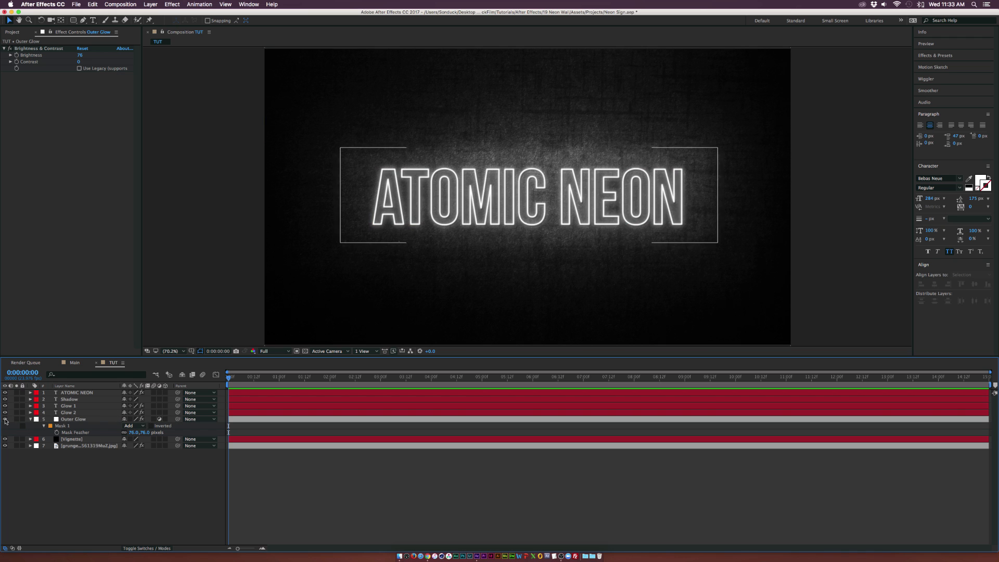
click(81, 420)
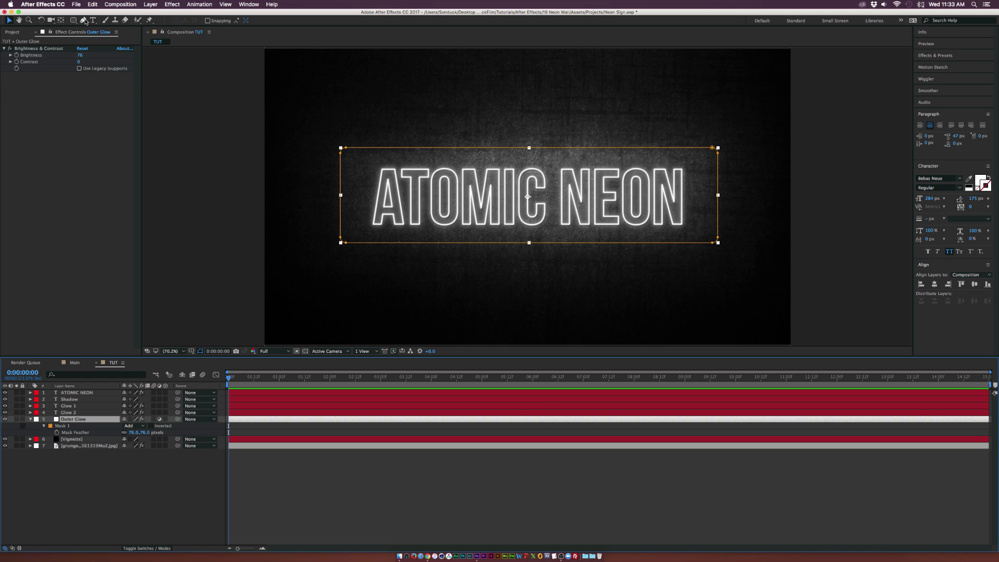
Reshape the Outer Glow mask with the Pen tool into a wavy, irregular sign outline around the text
click(201, 351)
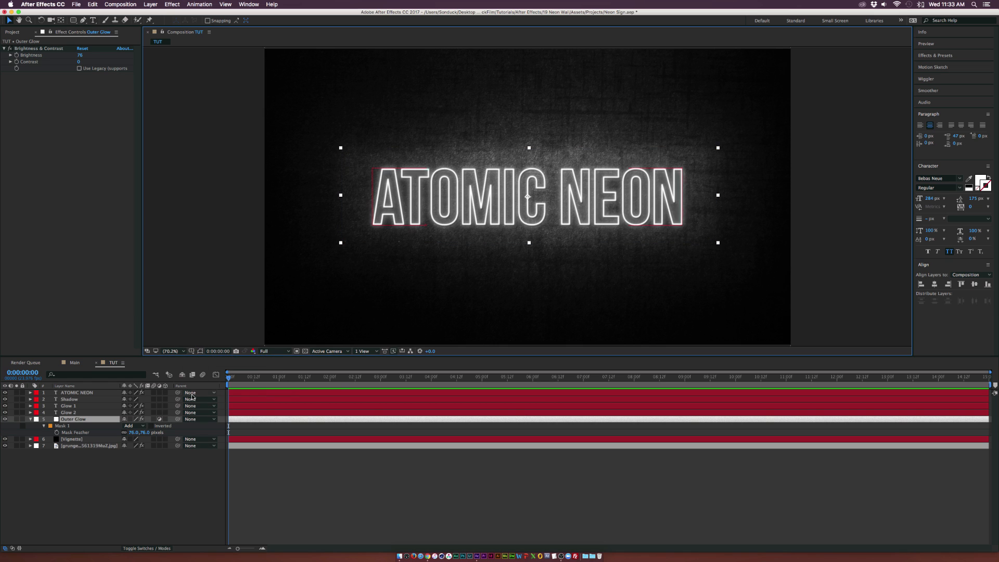
click(200, 351)
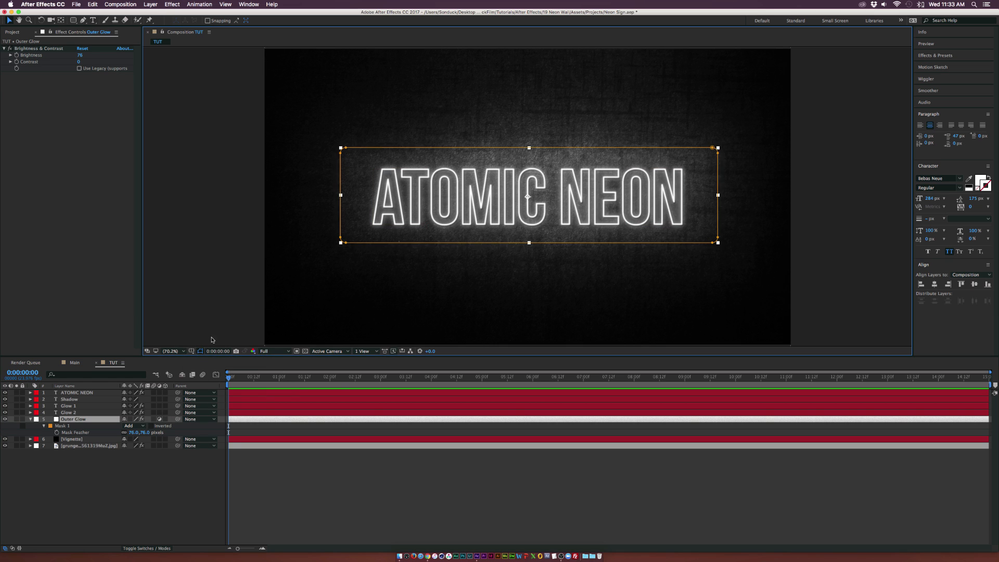
click(83, 21)
click(448, 148)
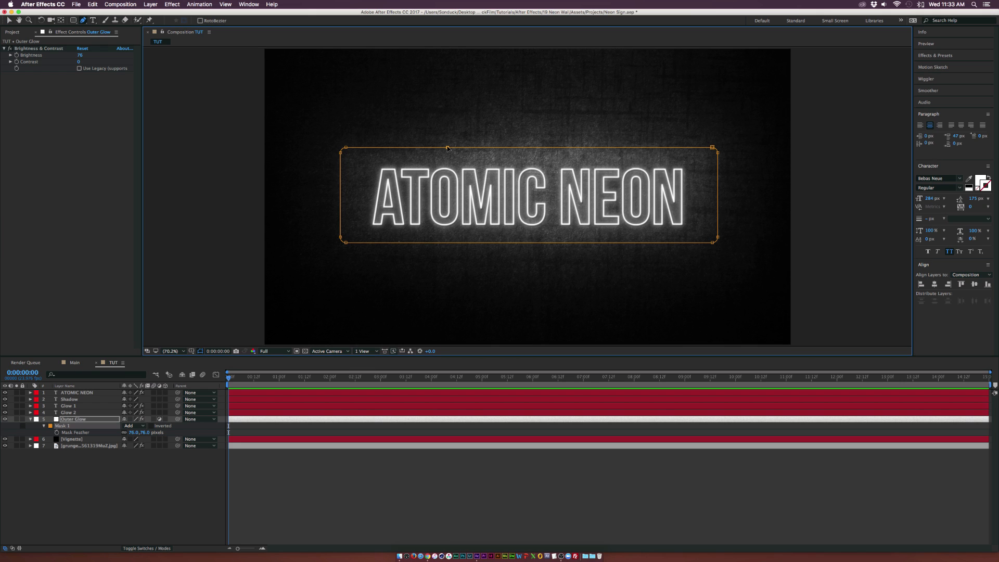
drag(448, 148, 448, 154)
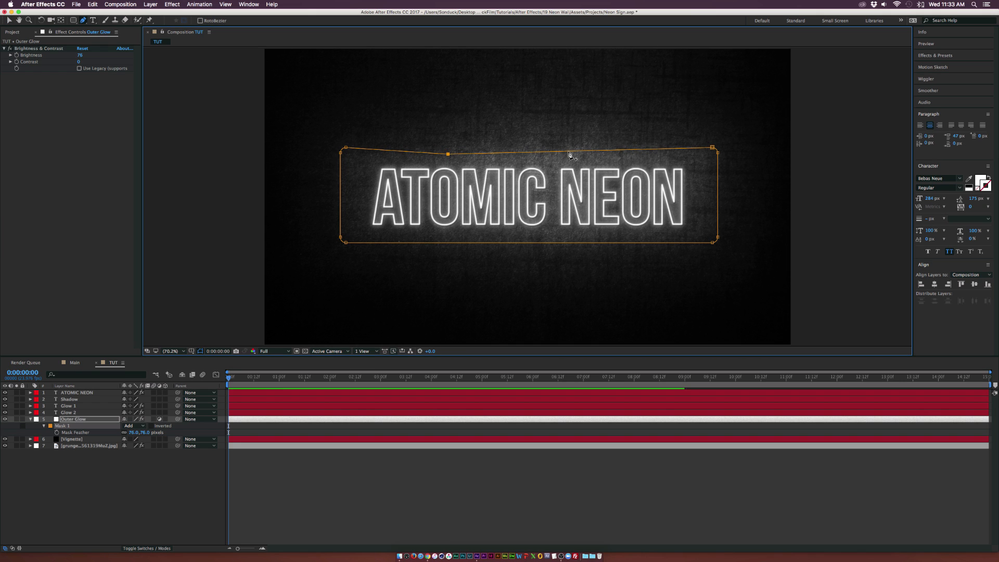
drag(568, 151, 546, 134)
click(659, 155)
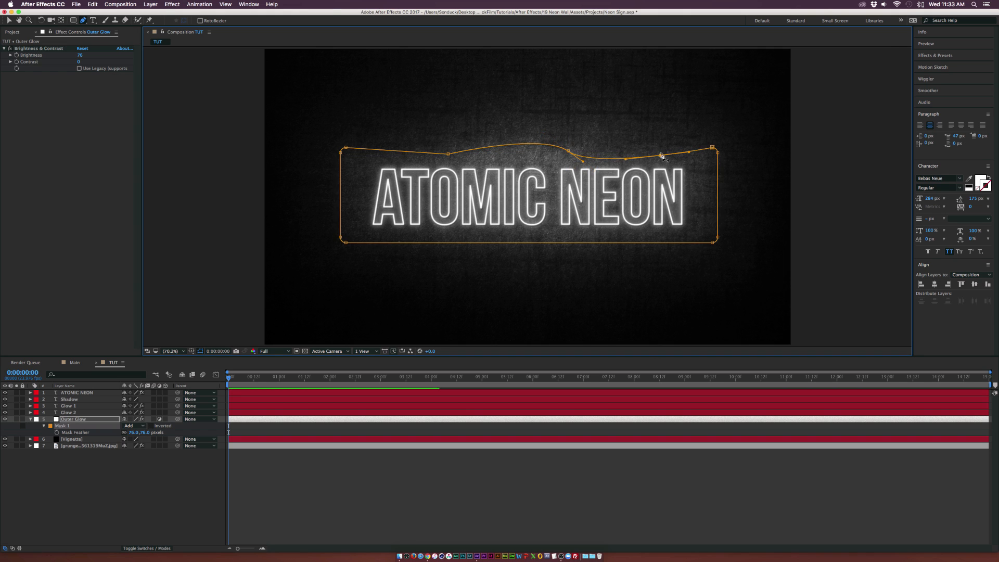
drag(661, 155, 642, 140)
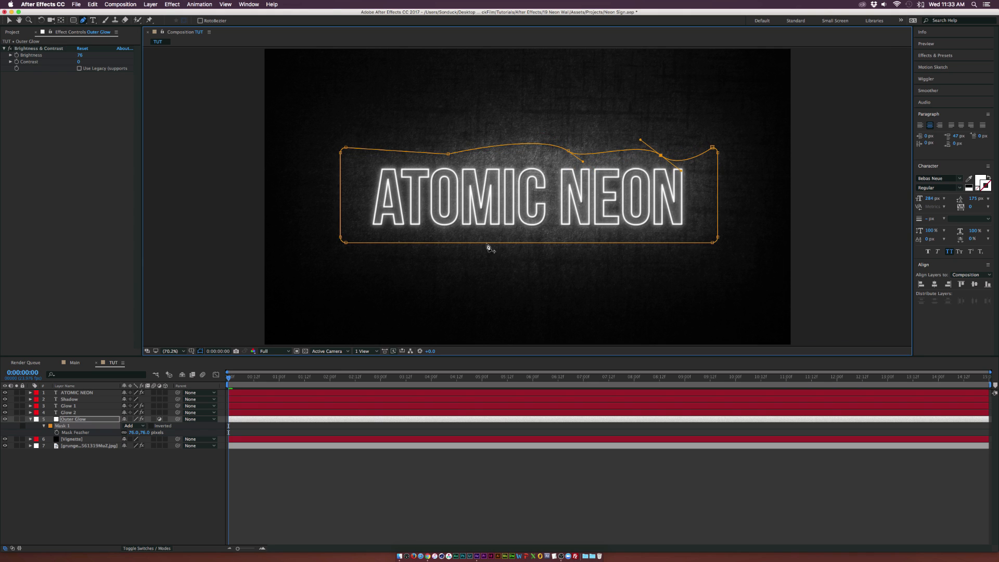
drag(394, 242, 402, 249)
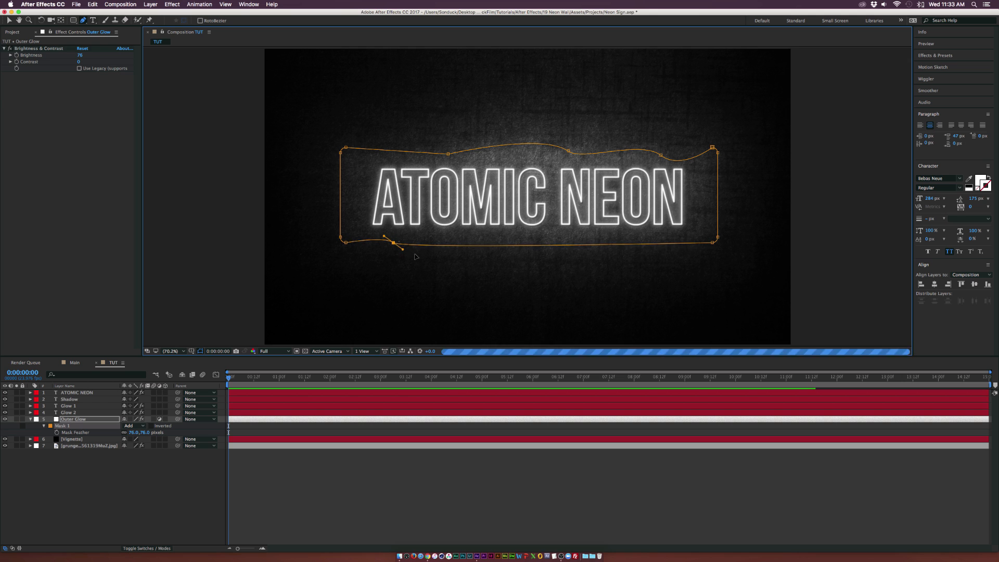
drag(565, 248, 663, 252)
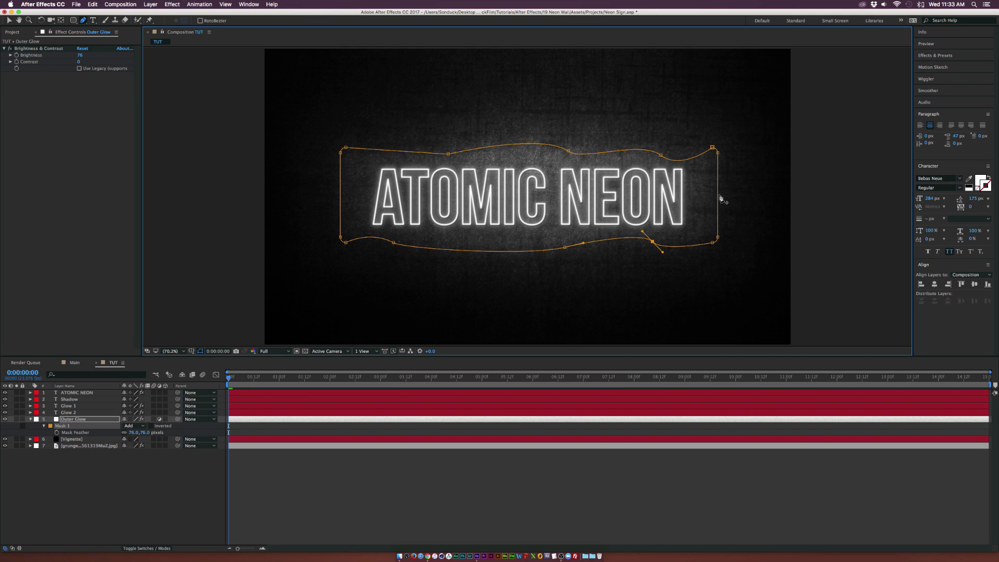
drag(718, 195, 738, 189)
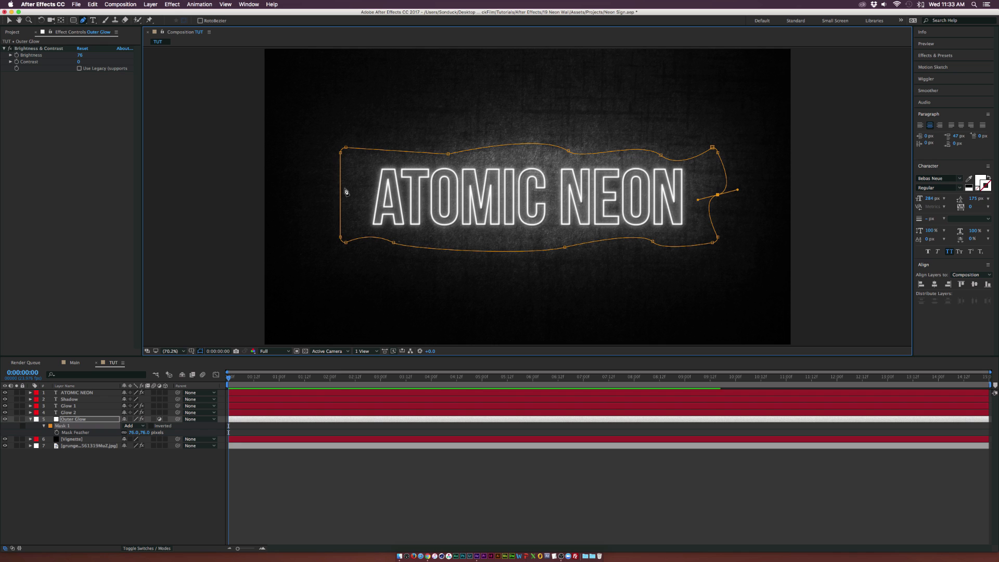
drag(340, 191, 327, 193)
key(v)
Set the Outer Glow layer's opacity to 70% and collapse the layer
click(191, 497)
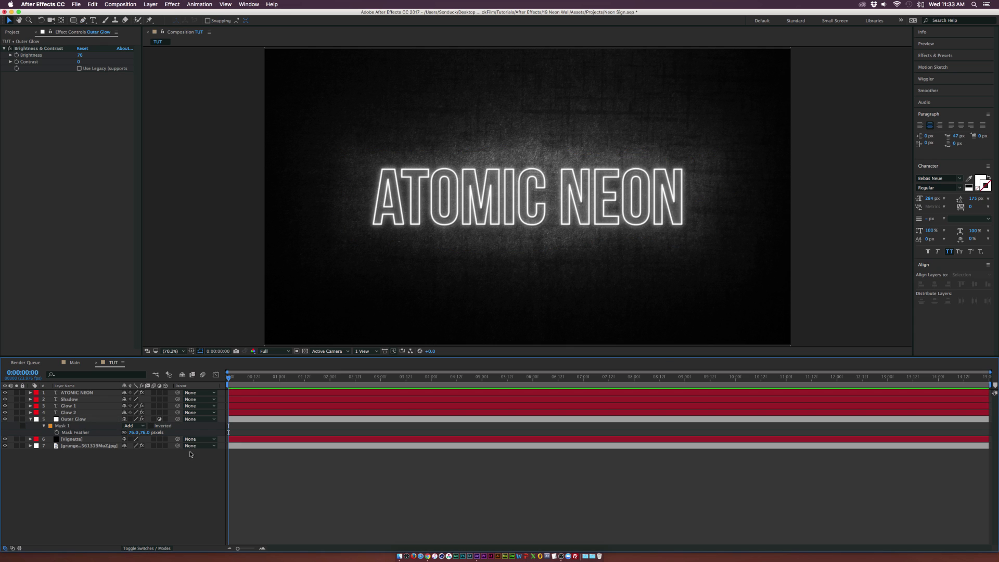
click(81, 420)
key(t)
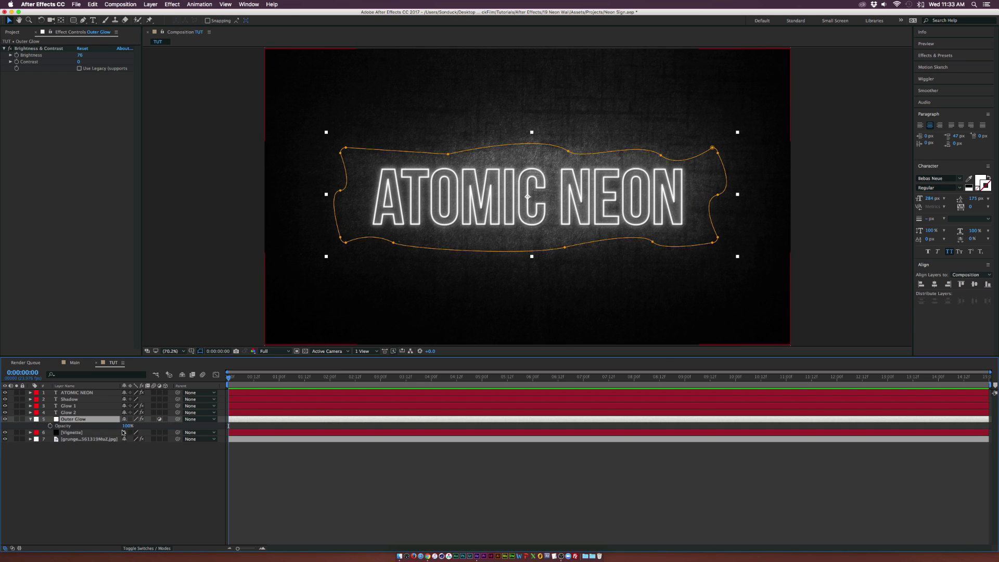
drag(113, 427, 117, 427)
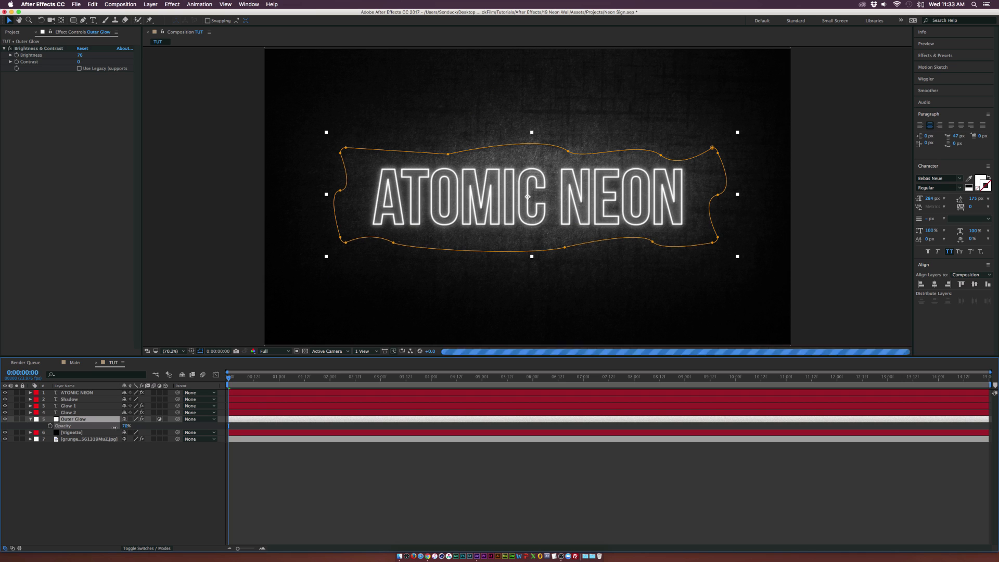
click(140, 475)
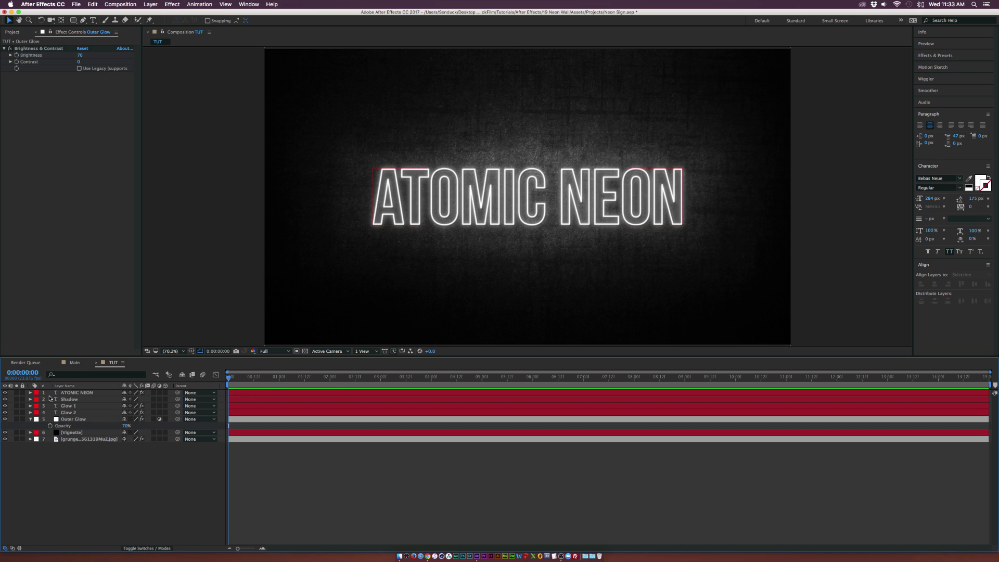
click(30, 419)
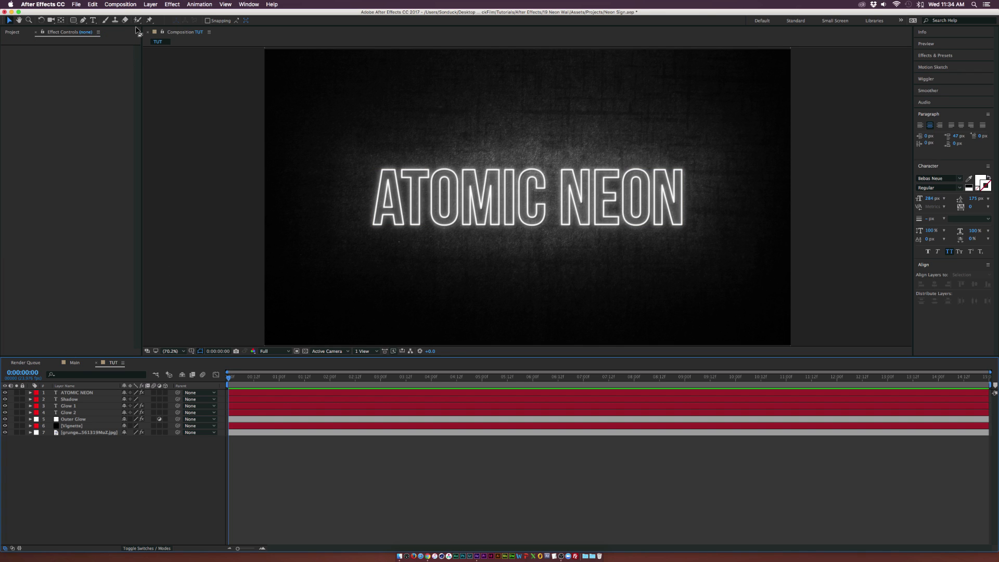
Add a new adjustment layer at the top and apply Curves, pulling an S-curve on the RGB channel
key(super+alt+y)
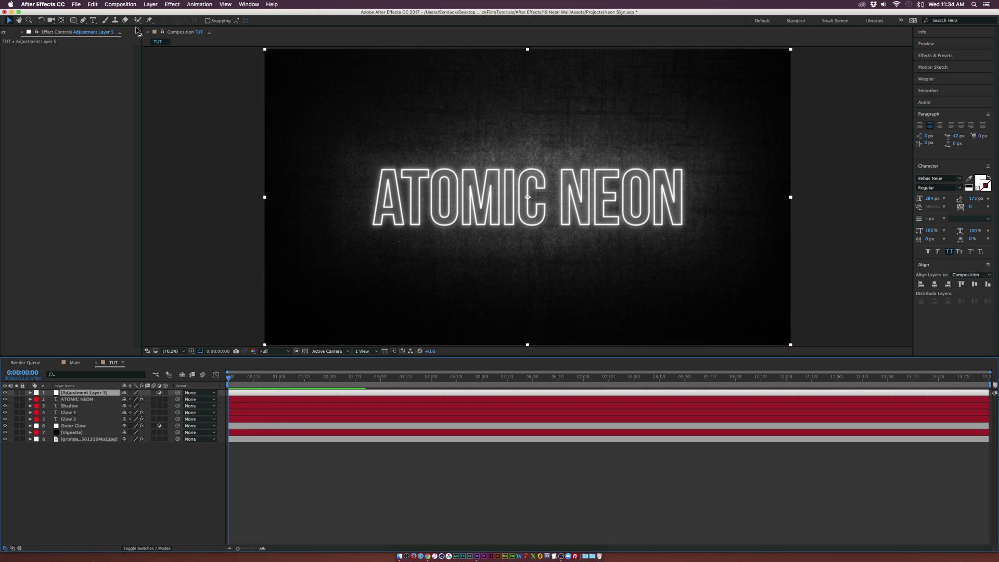
click(172, 4)
mouse_move(208, 78)
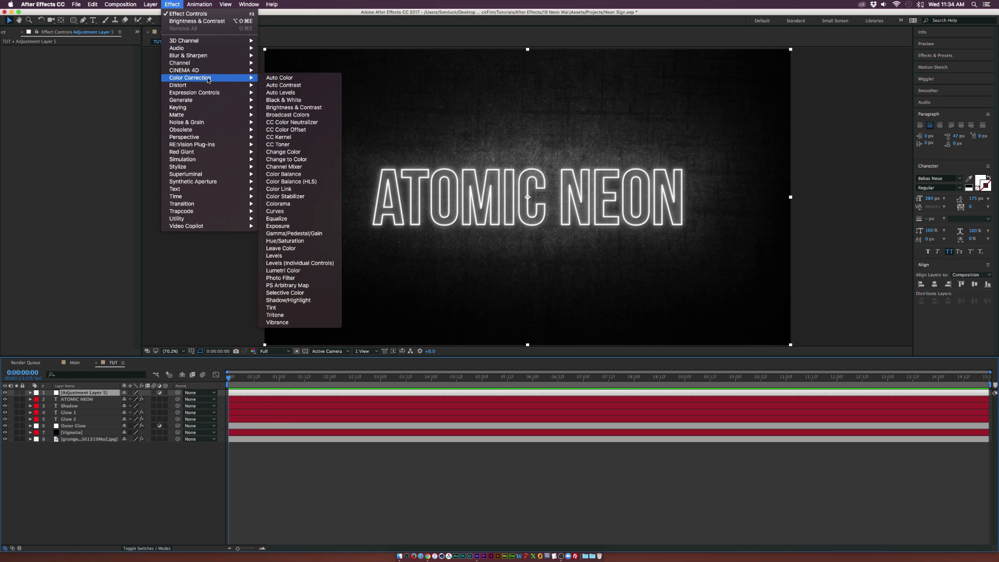
click(294, 211)
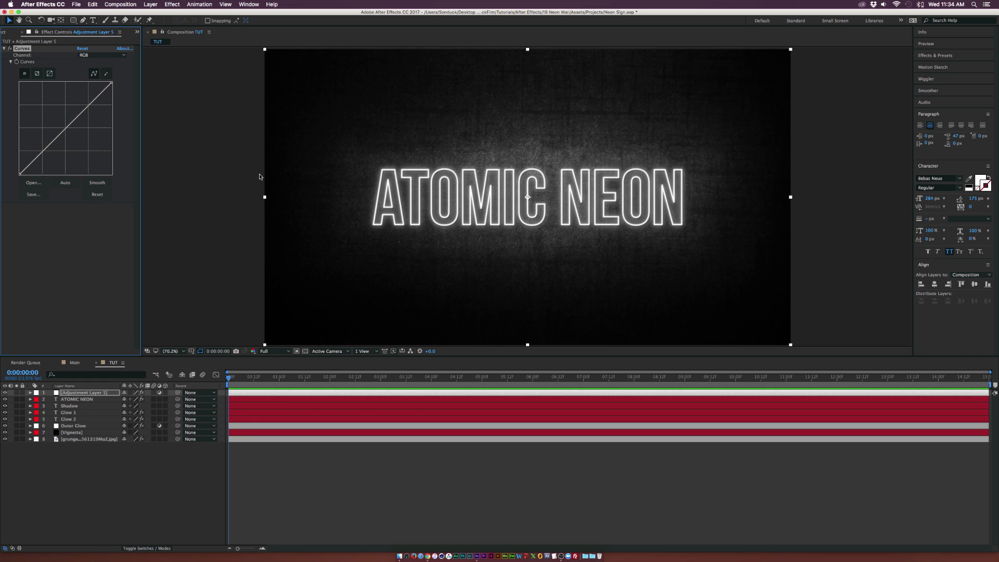
drag(39, 151, 45, 155)
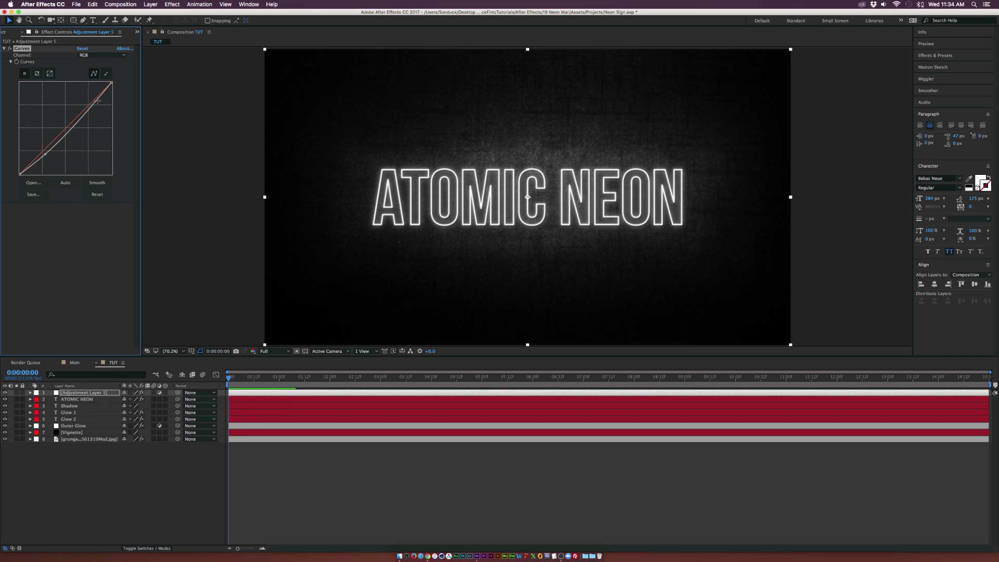
drag(88, 109, 89, 98)
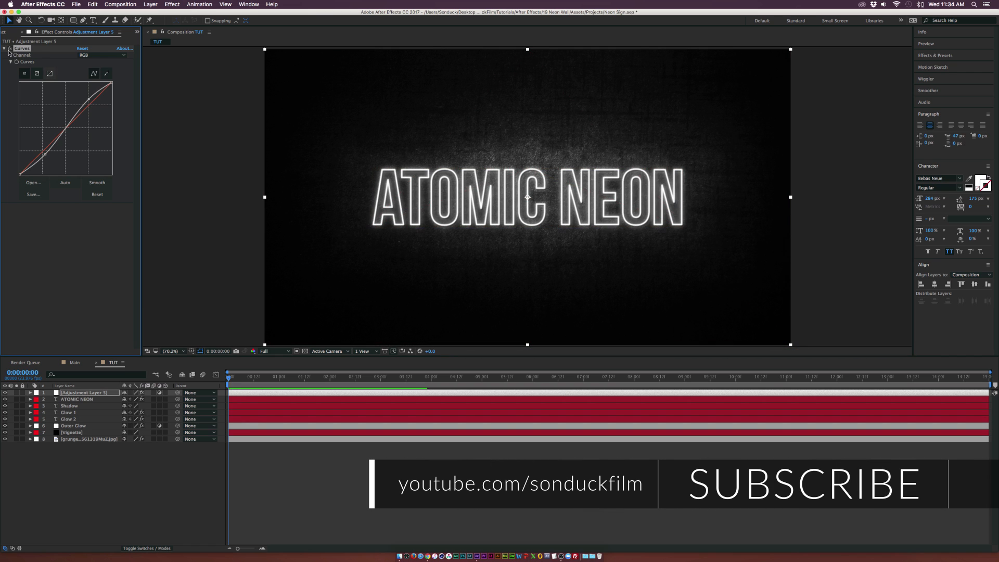
click(9, 49)
click(8, 49)
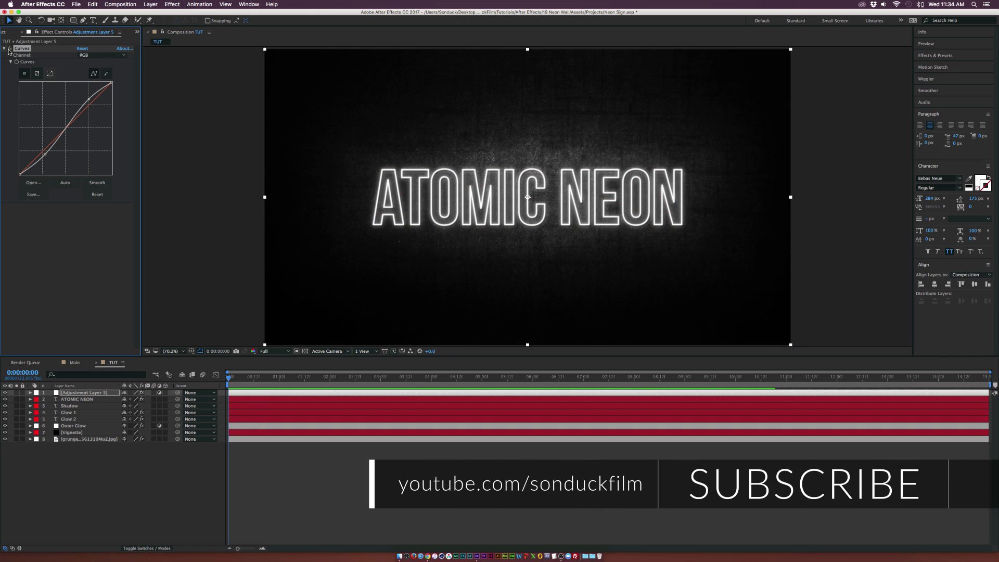
Switch Curves to the Red channel and bend the red curve
click(86, 55)
click(90, 70)
drag(40, 151, 45, 157)
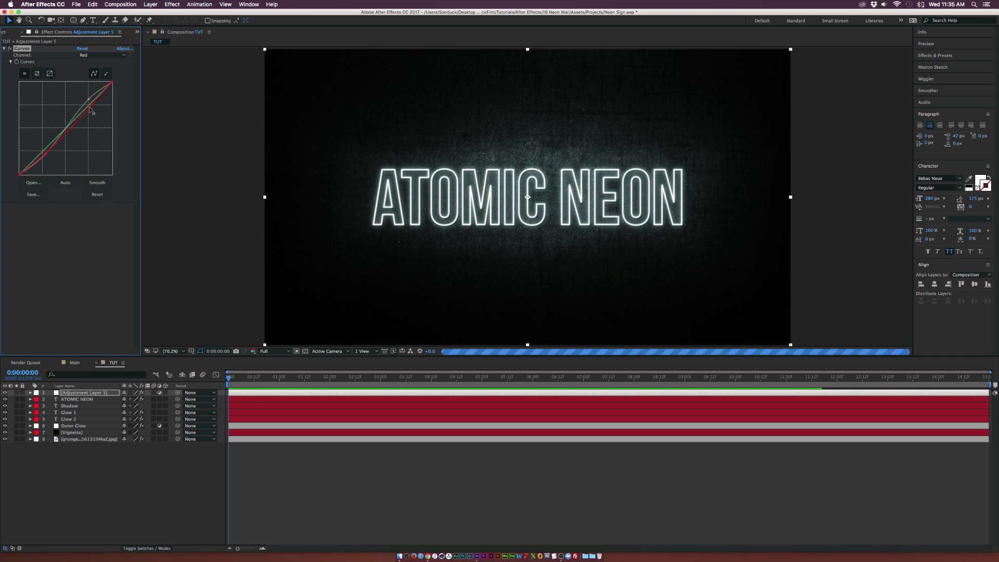
drag(88, 109, 89, 106)
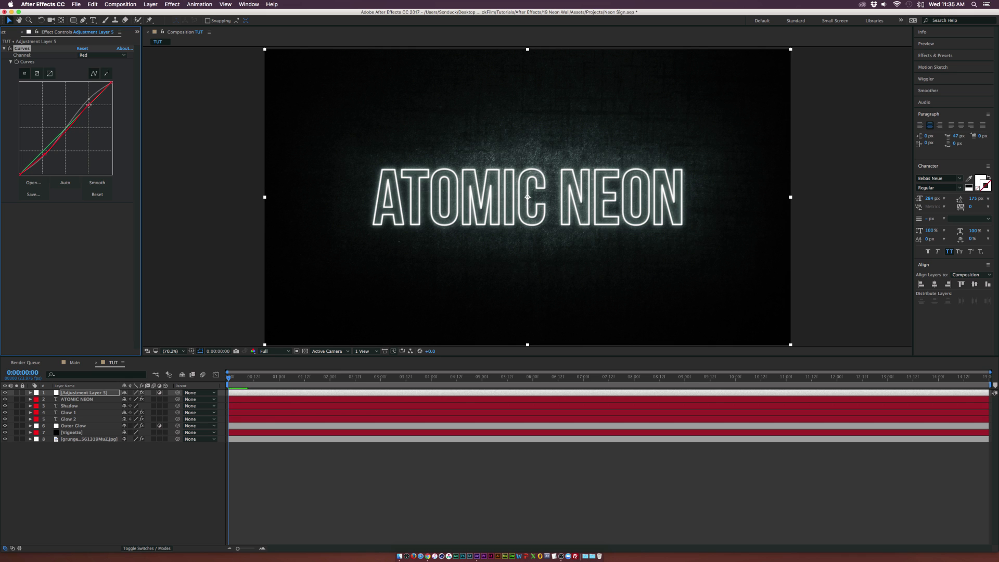
Adjust the Green and Blue channel curves to tint the scene
click(99, 55)
click(88, 78)
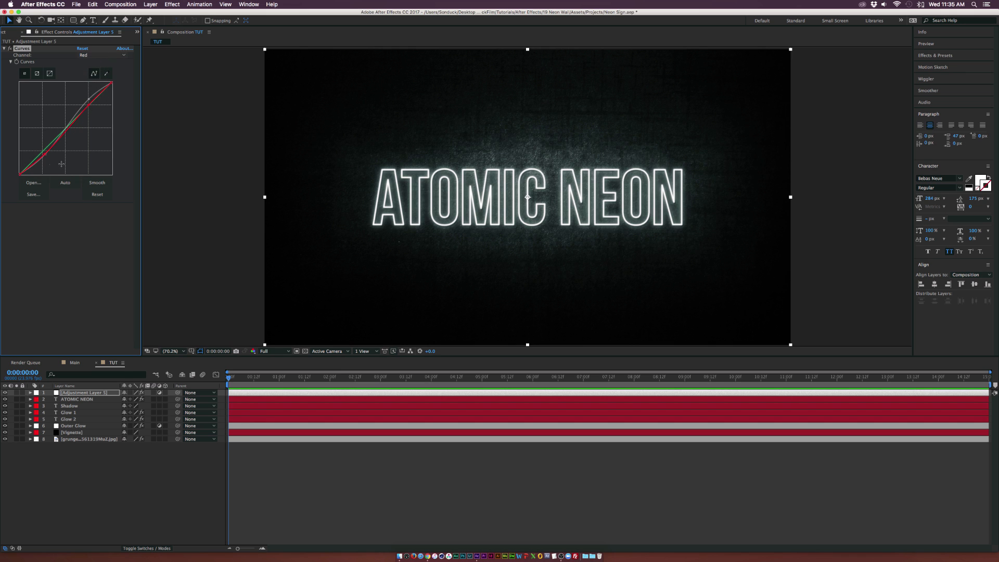
drag(45, 150, 45, 154)
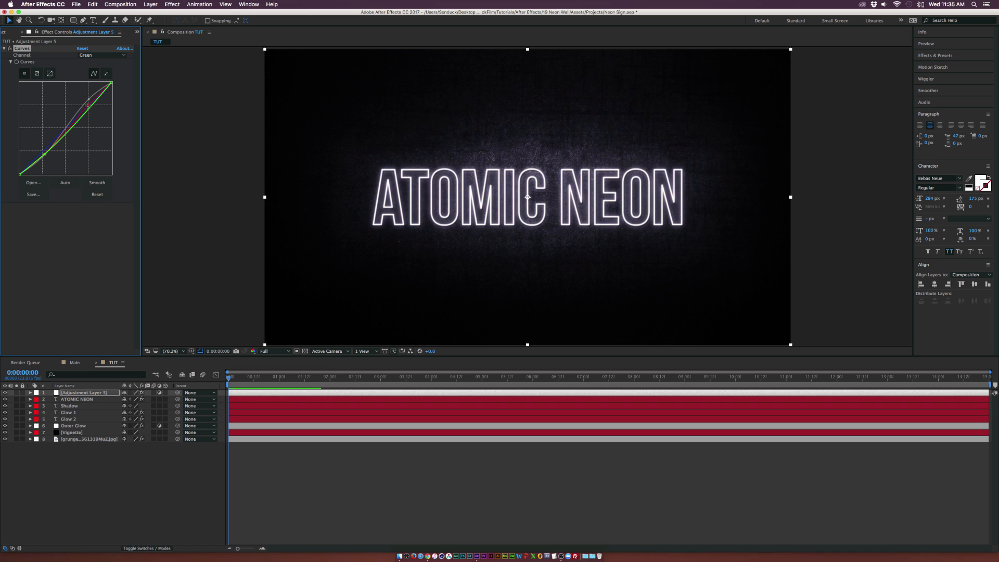
drag(88, 105, 89, 105)
click(99, 54)
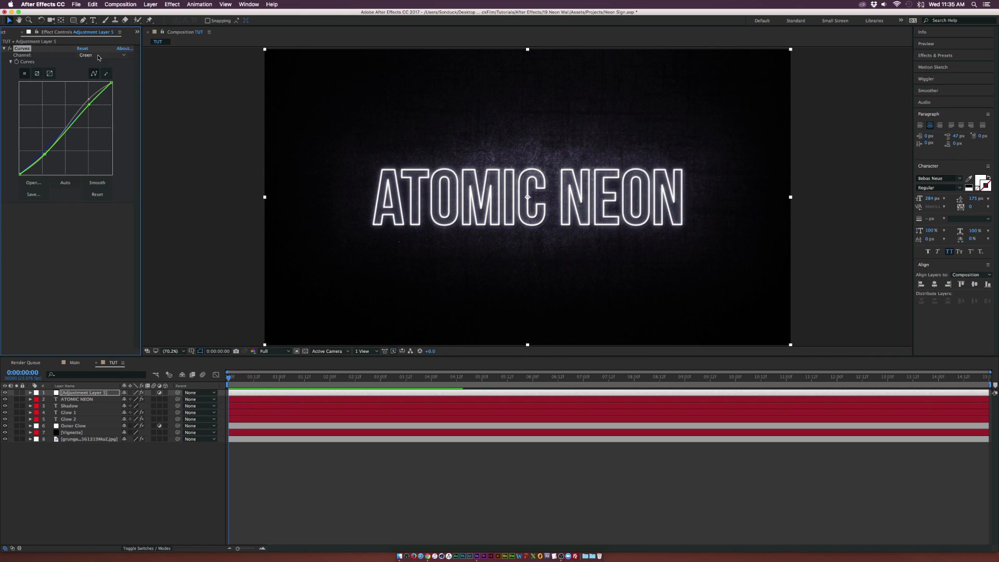
click(91, 85)
drag(61, 127, 61, 134)
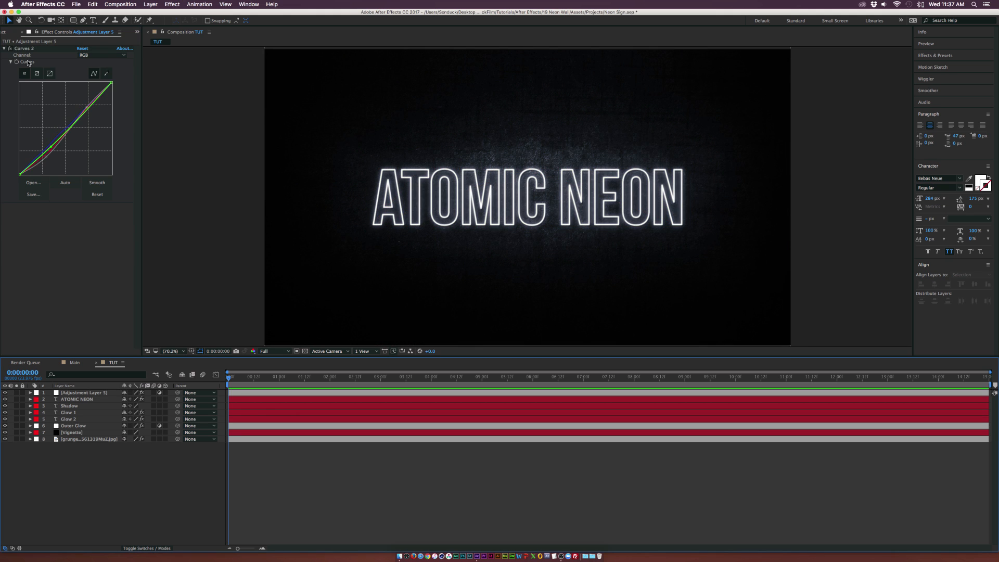
Preview the 10 Single Side Beam and 14 Small Dust Beams footage clips from the project, then return to the TUT composition
click(7, 33)
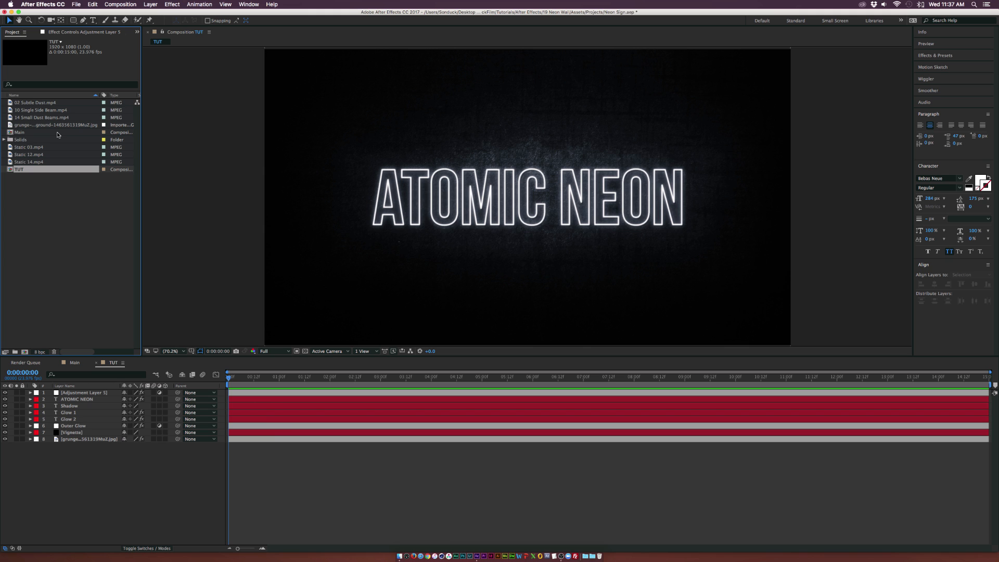
click(43, 115)
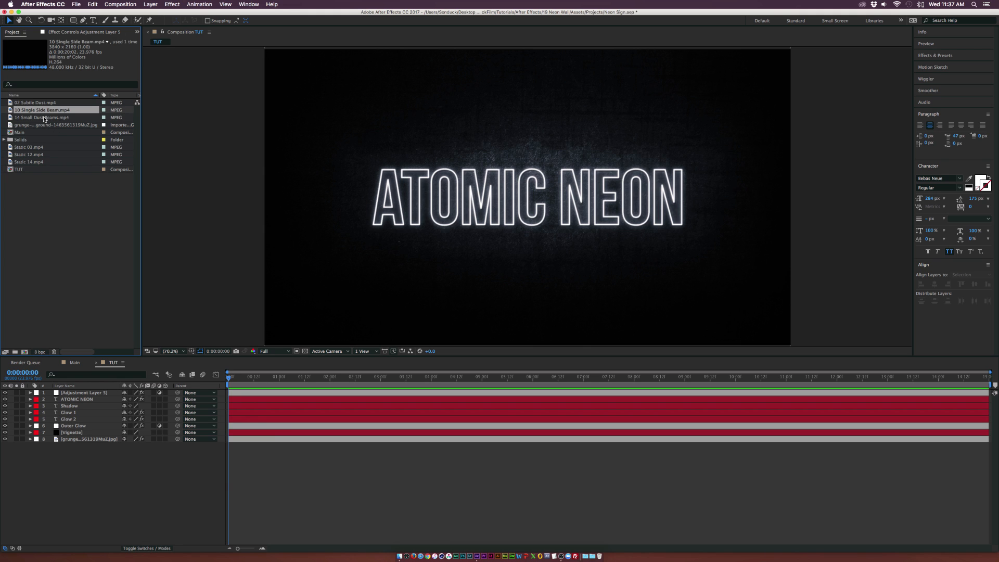
double_click(10, 111)
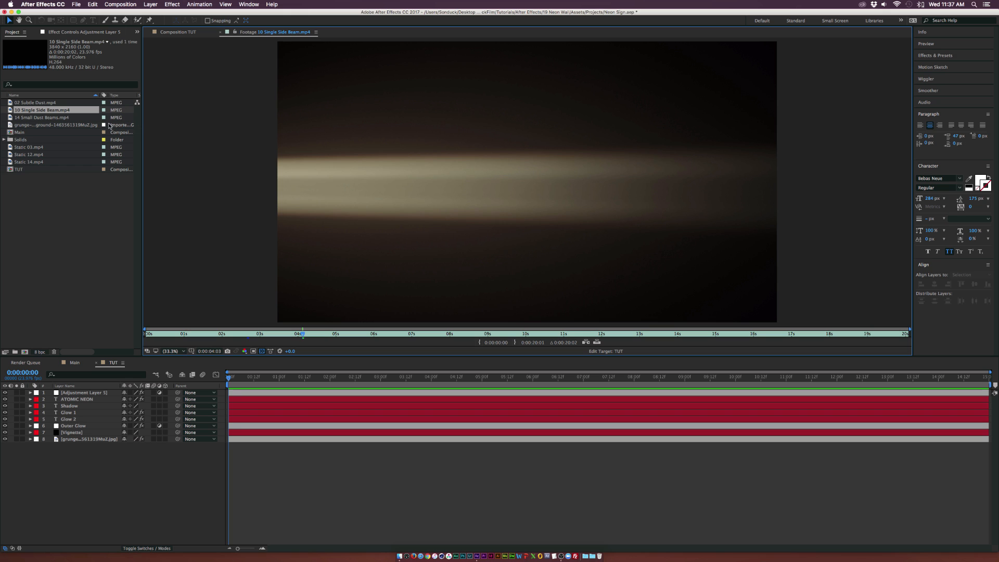
double_click(38, 118)
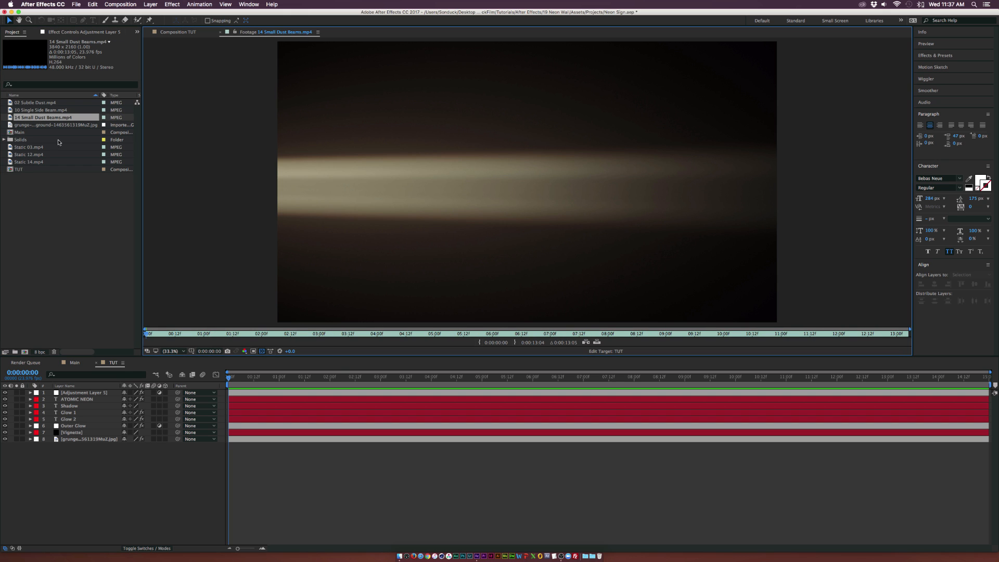
click(365, 335)
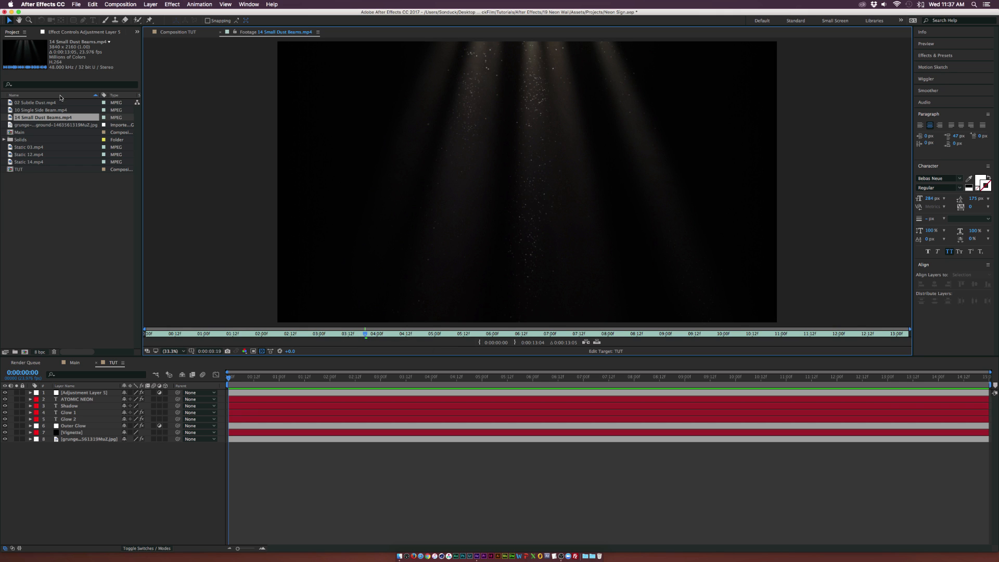
click(184, 35)
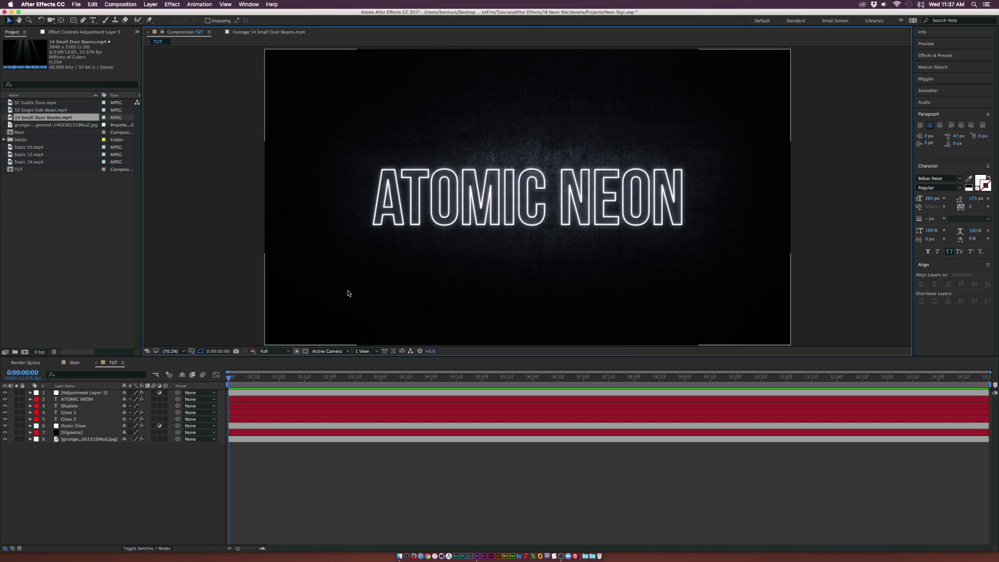
Add the 02 Subtle Dust clip below the adjustment layer, scale it to 52% and nudge its position
drag(38, 104, 70, 352)
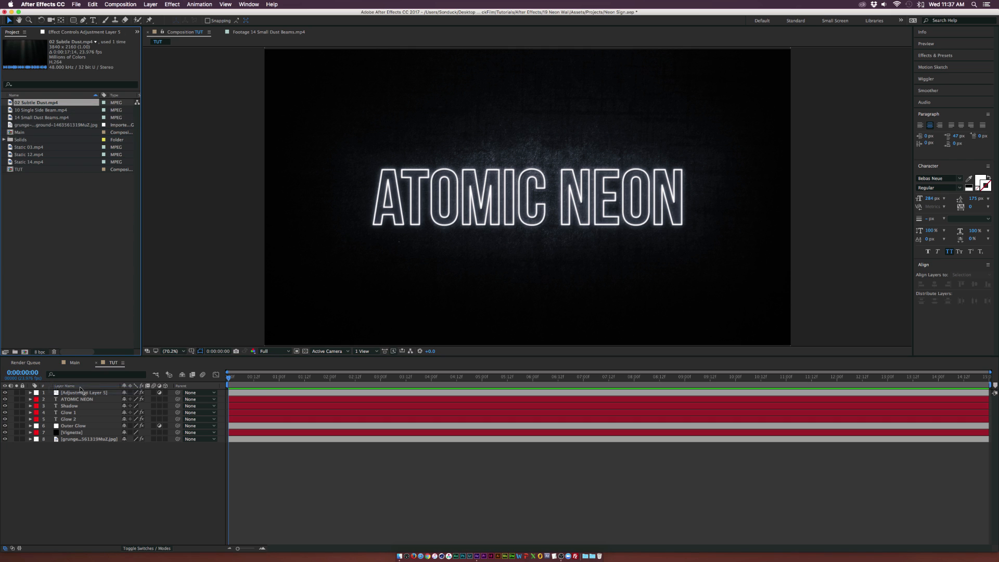
drag(80, 389, 74, 396)
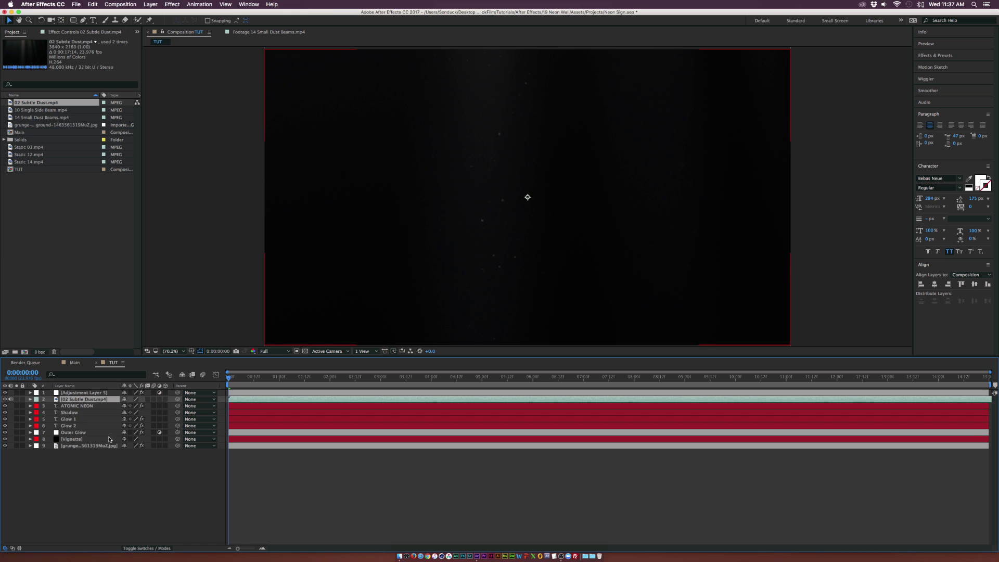
key(s)
drag(128, 406, 119, 406)
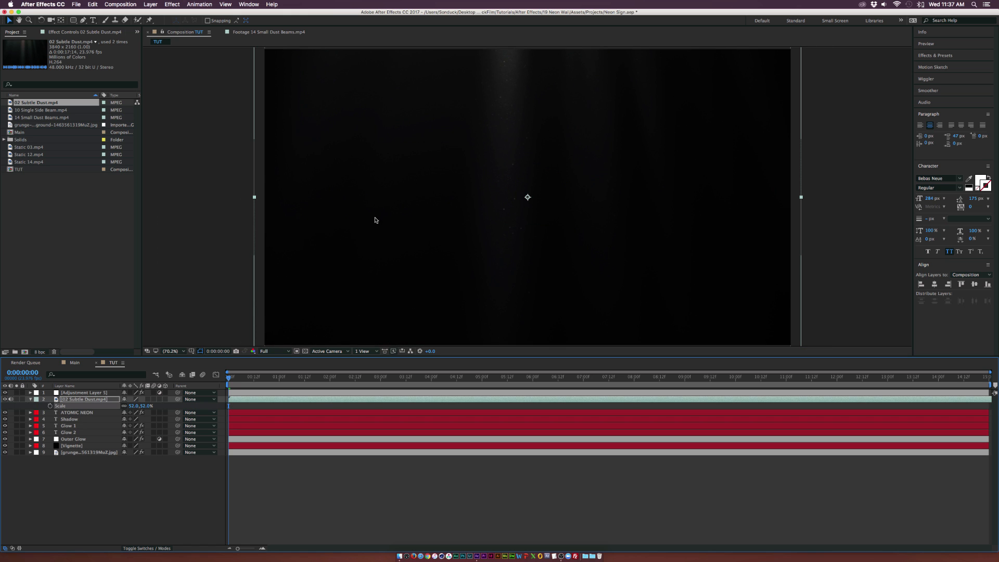
click(376, 231)
drag(376, 235, 375, 225)
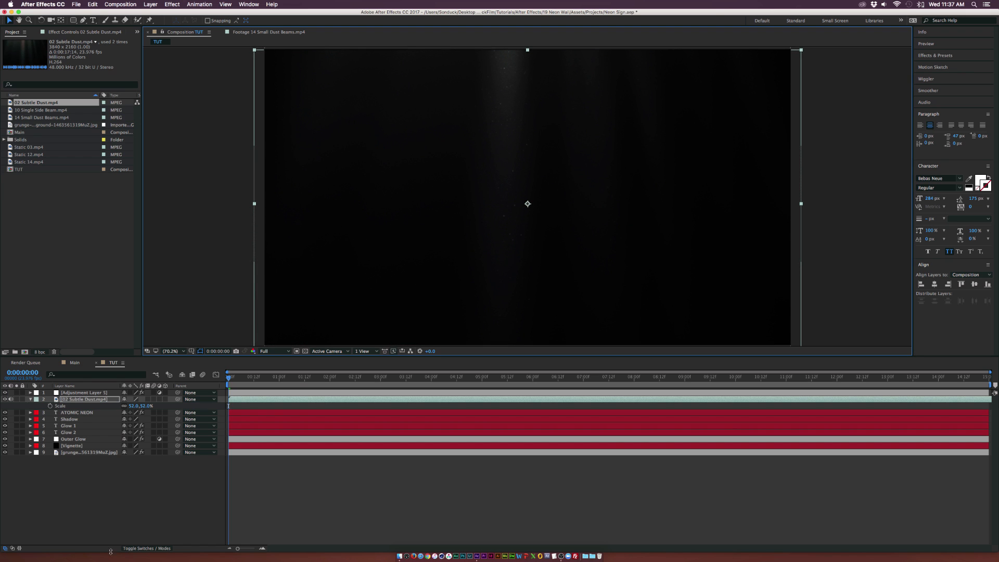
Set the Subtle Dust layer's blend mode to Screen
click(136, 548)
click(137, 399)
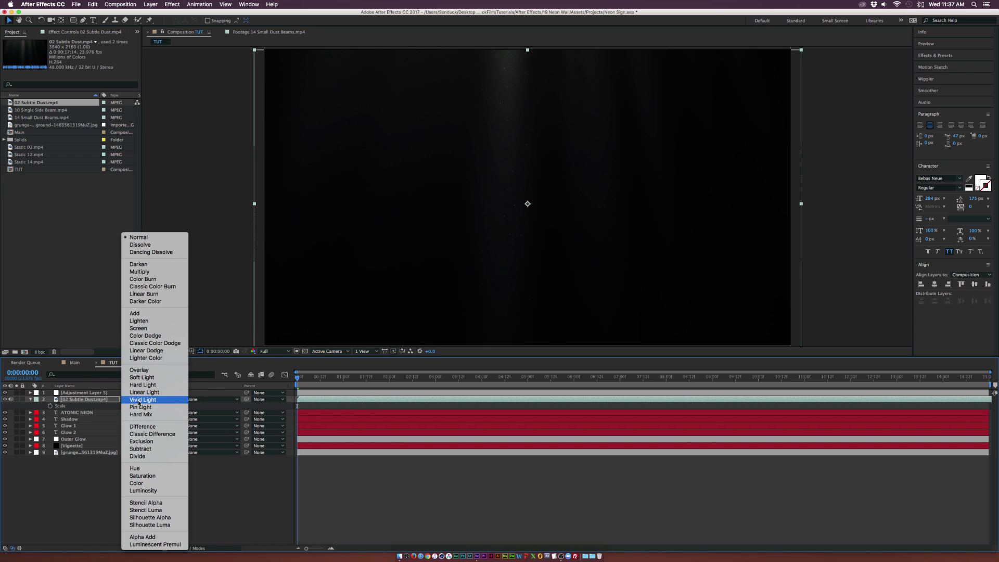
click(146, 328)
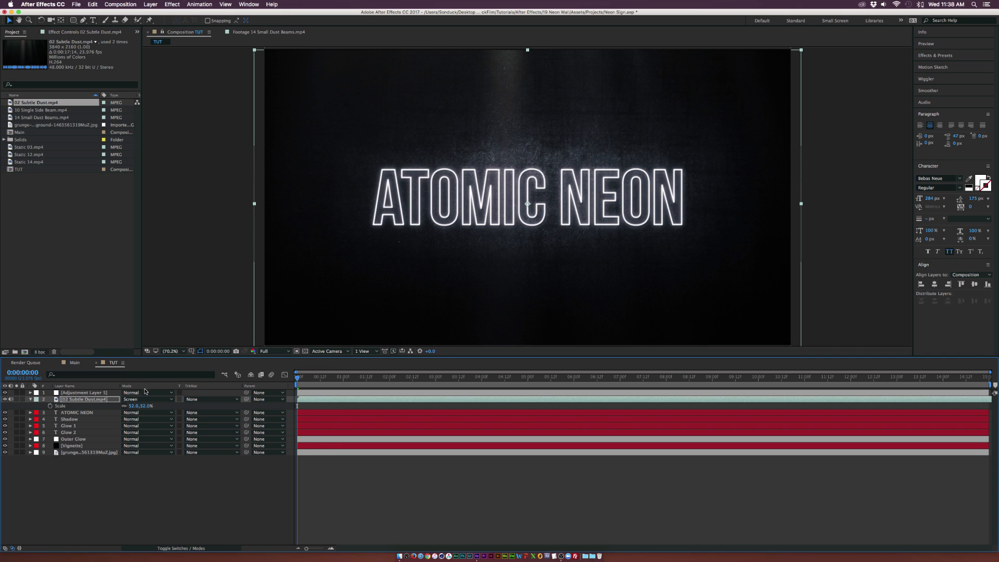
Apply the Tint effect to the Subtle Dust layer and play back the composition
click(172, 4)
mouse_move(208, 78)
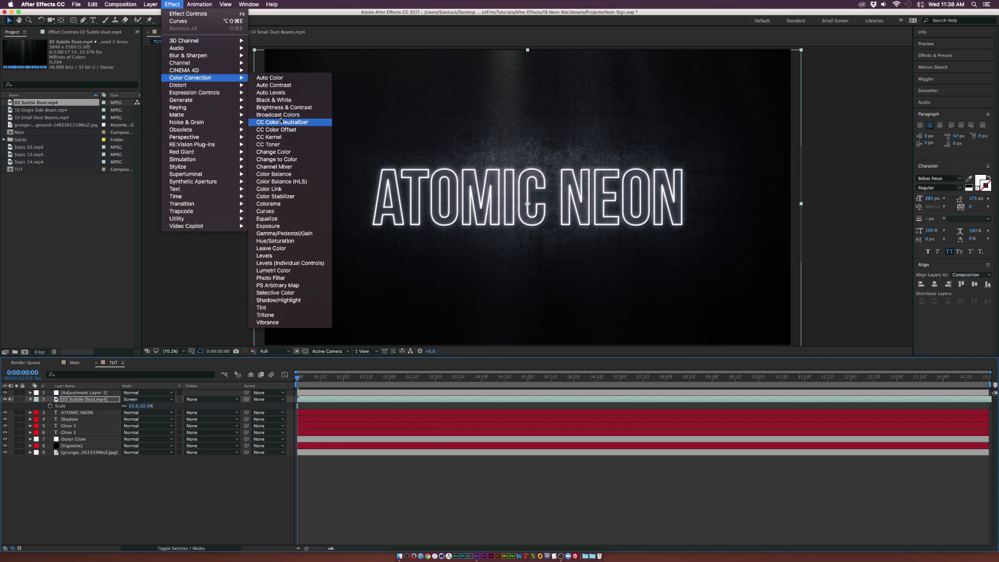
click(270, 308)
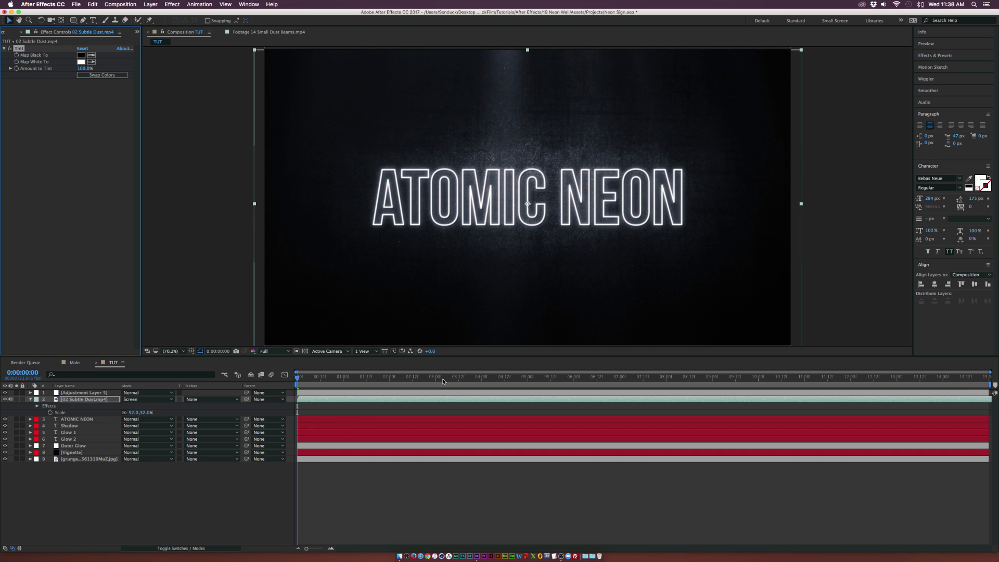
key(space)
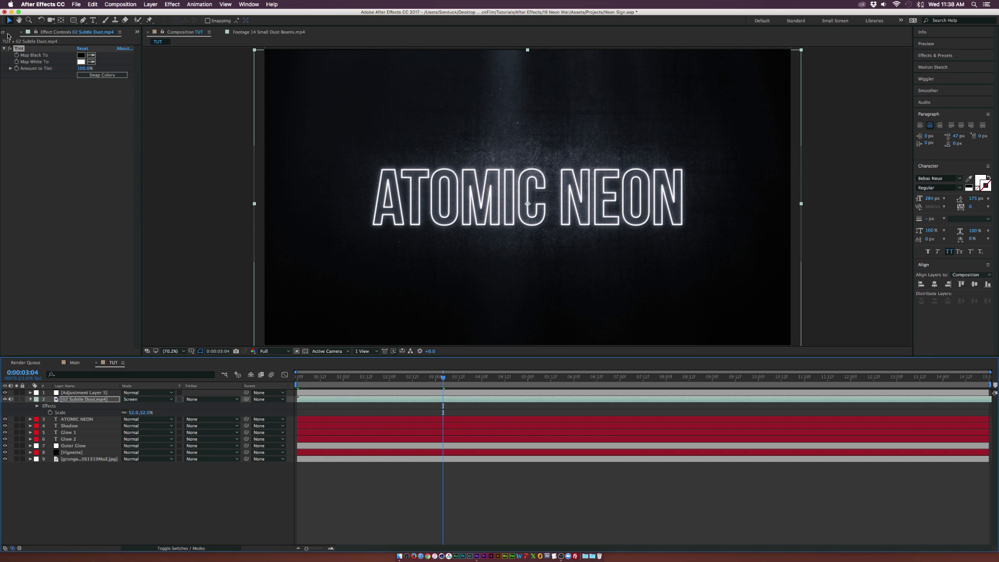
Add the 10 Single Side Beam clip above the ATOMIC NEON layer and set its blend mode to Screen
click(8, 33)
click(33, 110)
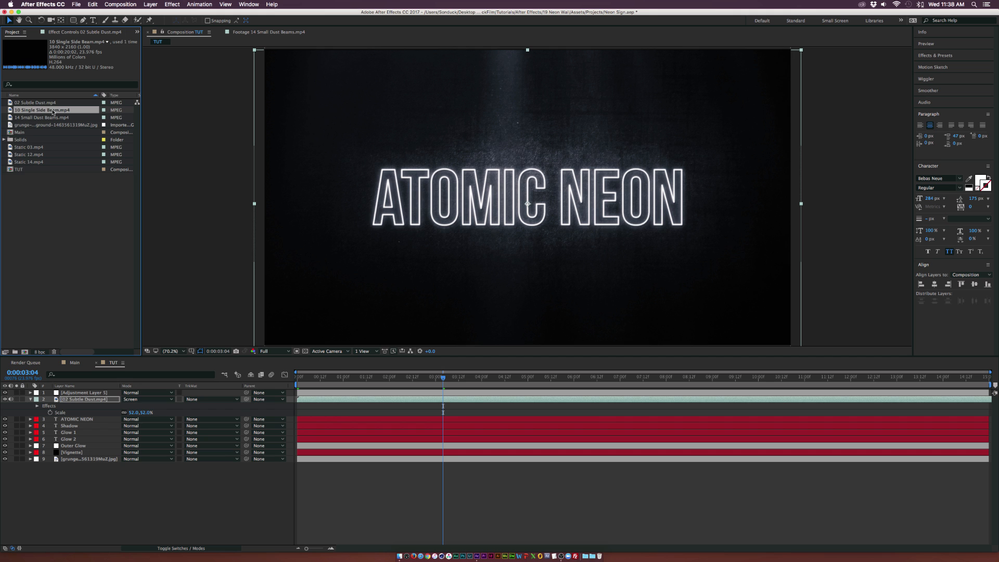
drag(52, 112, 133, 418)
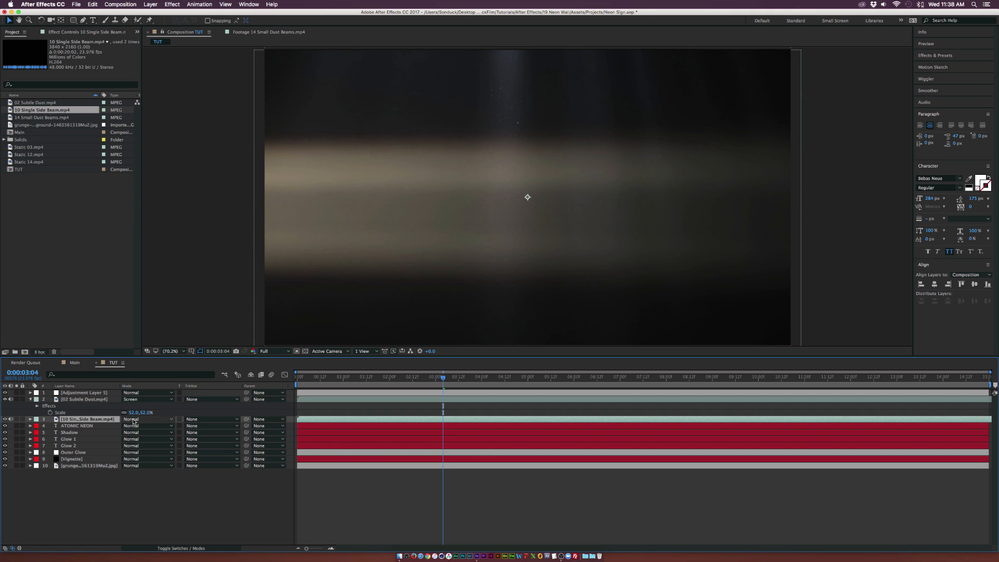
click(133, 421)
click(144, 333)
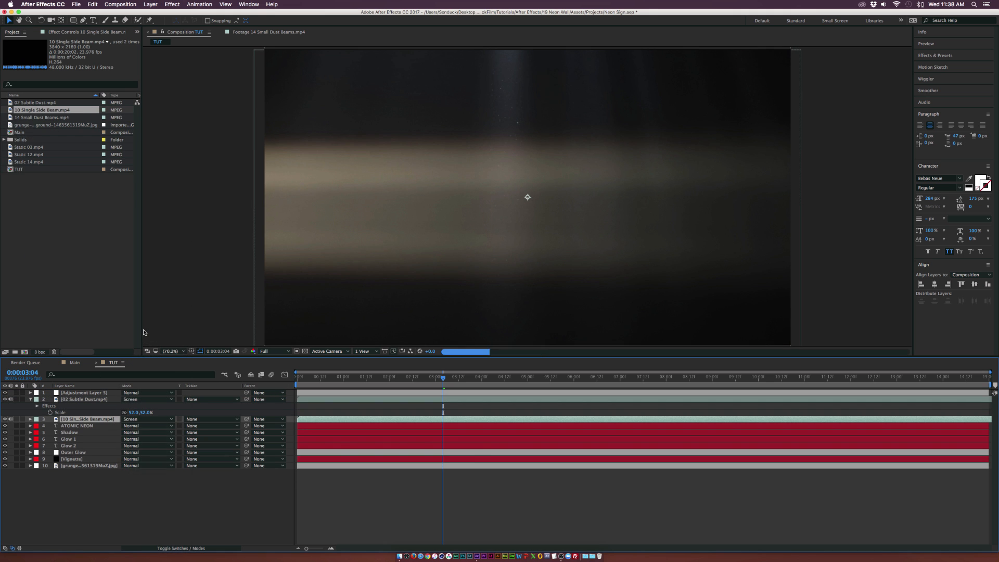
Scale the Single Side Beam layer to 53% and apply the Tint effect to it
key(s)
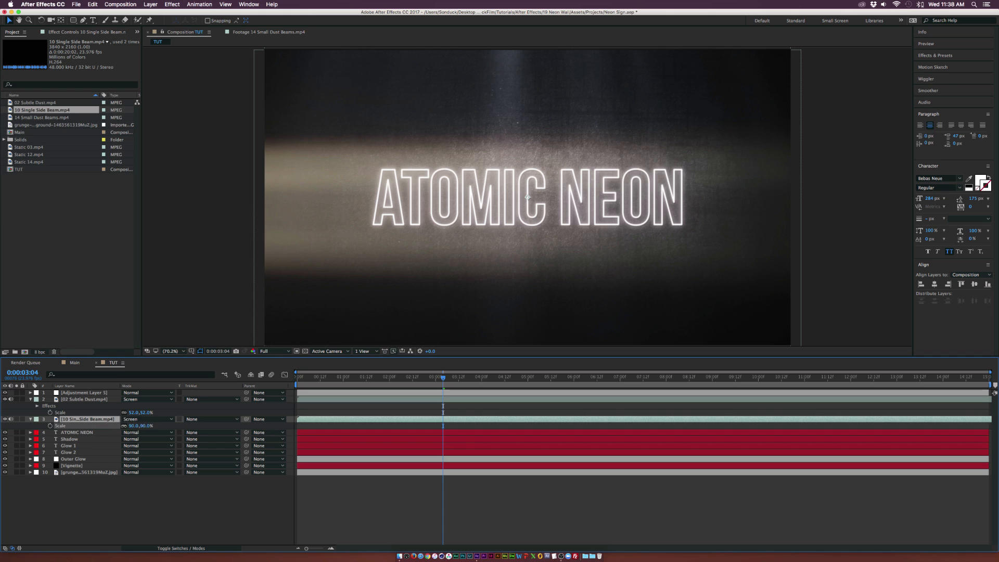
drag(134, 426, 116, 426)
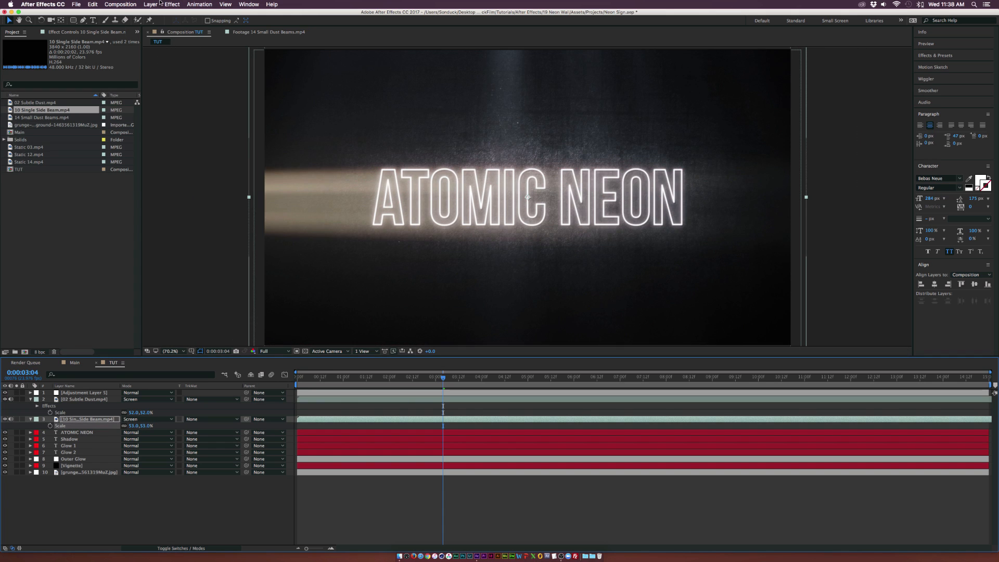
click(172, 4)
mouse_move(208, 77)
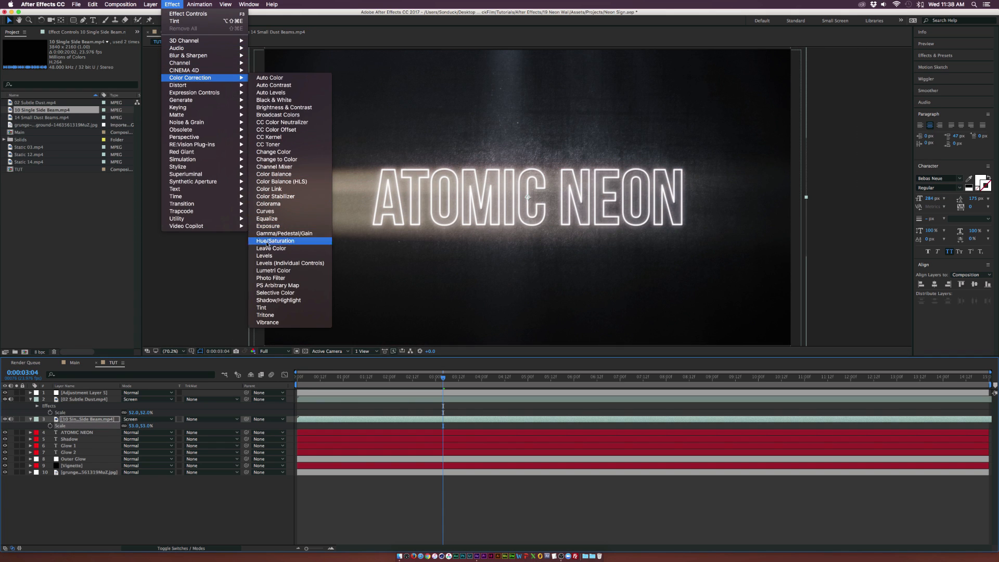
click(263, 308)
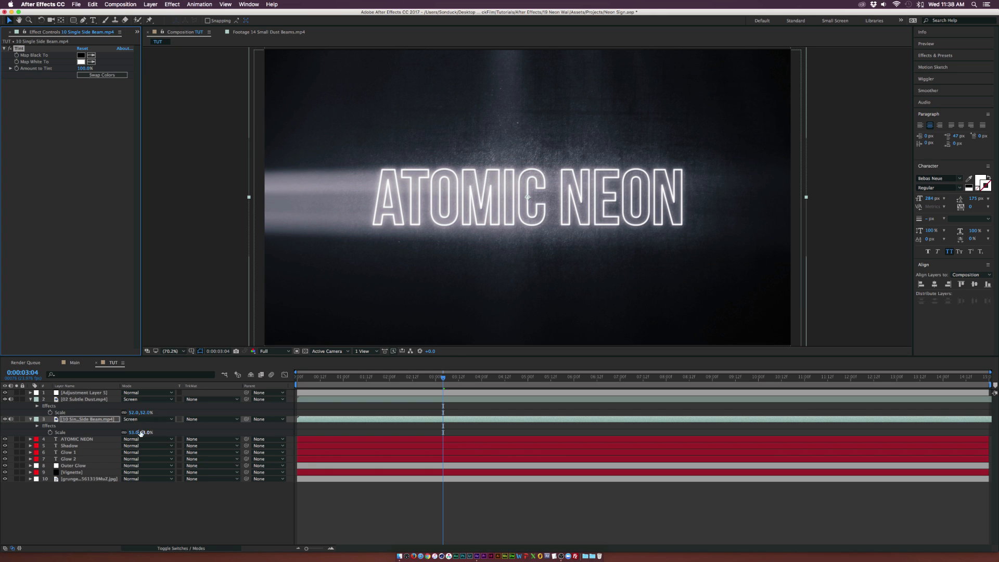
Set the Single Side Beam layer's opacity to 17%
key(t)
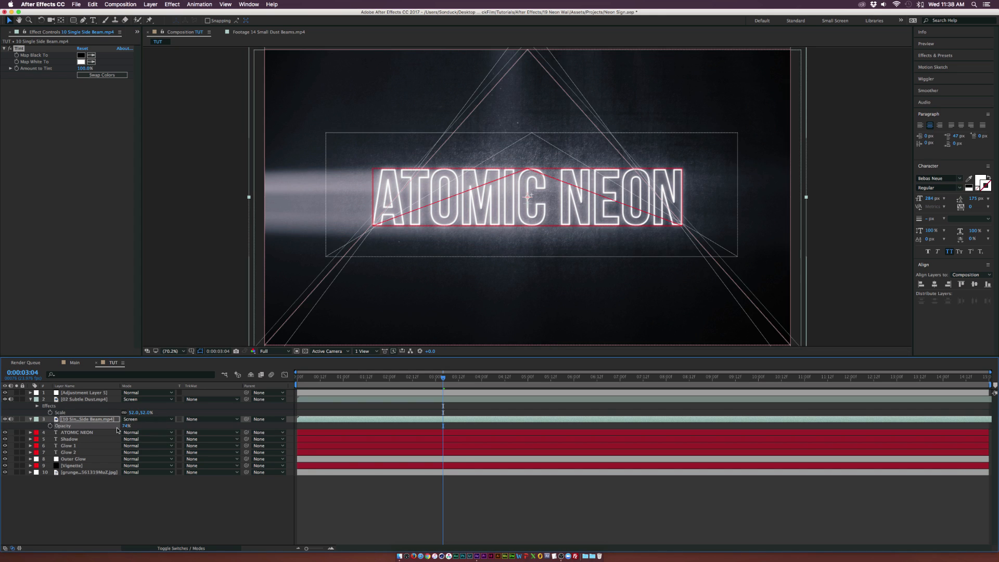
drag(125, 426, 107, 428)
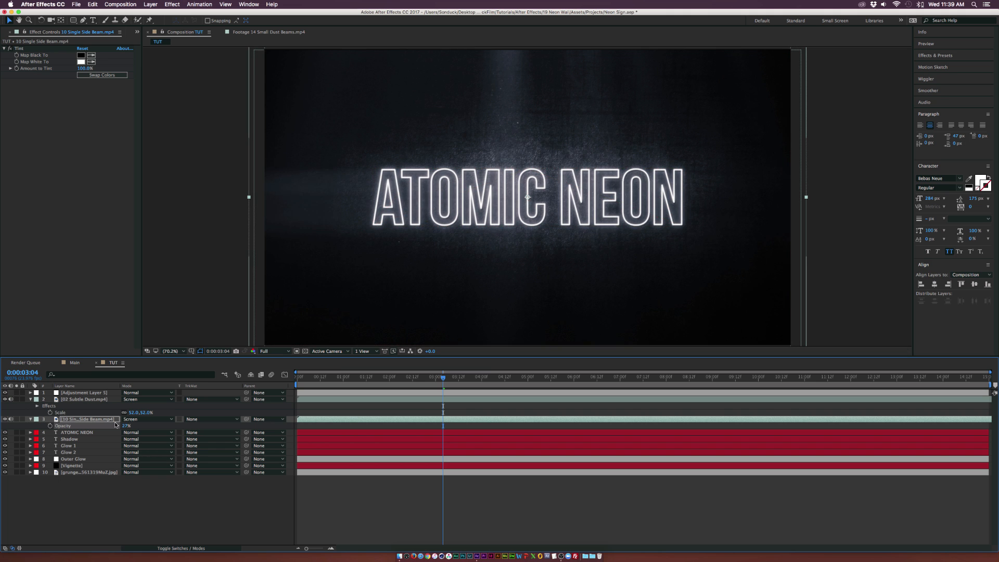
click(92, 493)
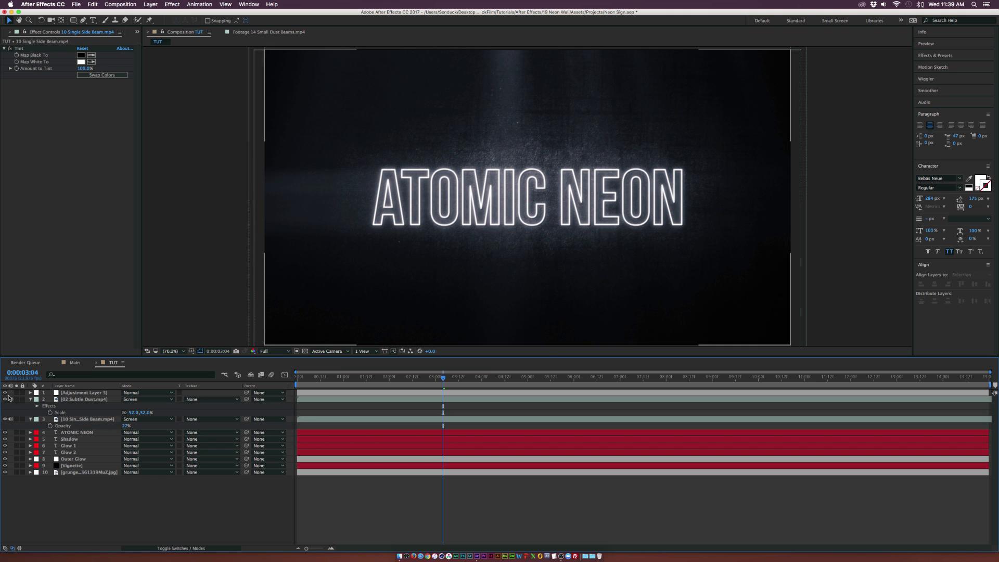
Collapse the open layer properties and play back the composition
click(30, 399)
click(30, 406)
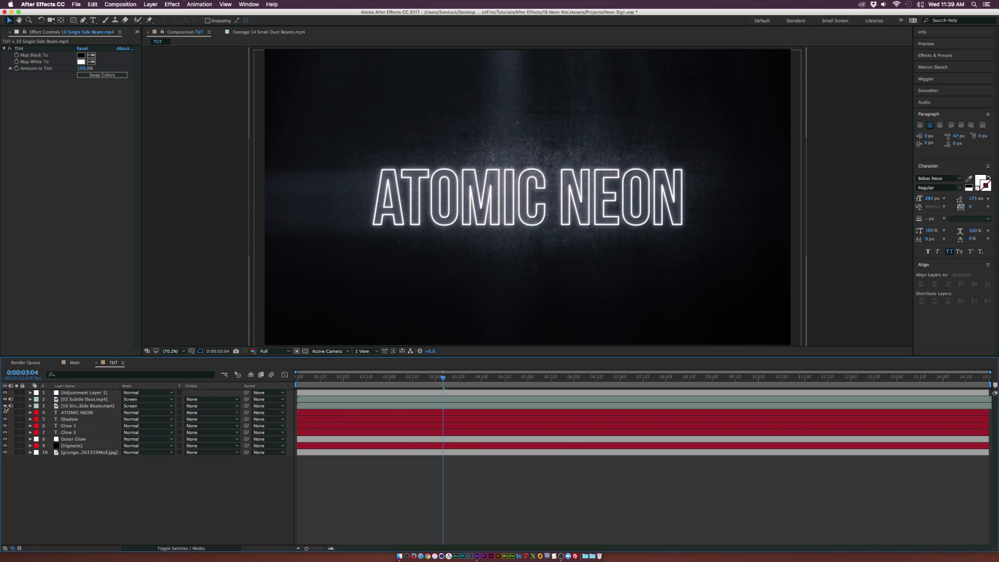
drag(5, 401, 7, 405)
key(space)
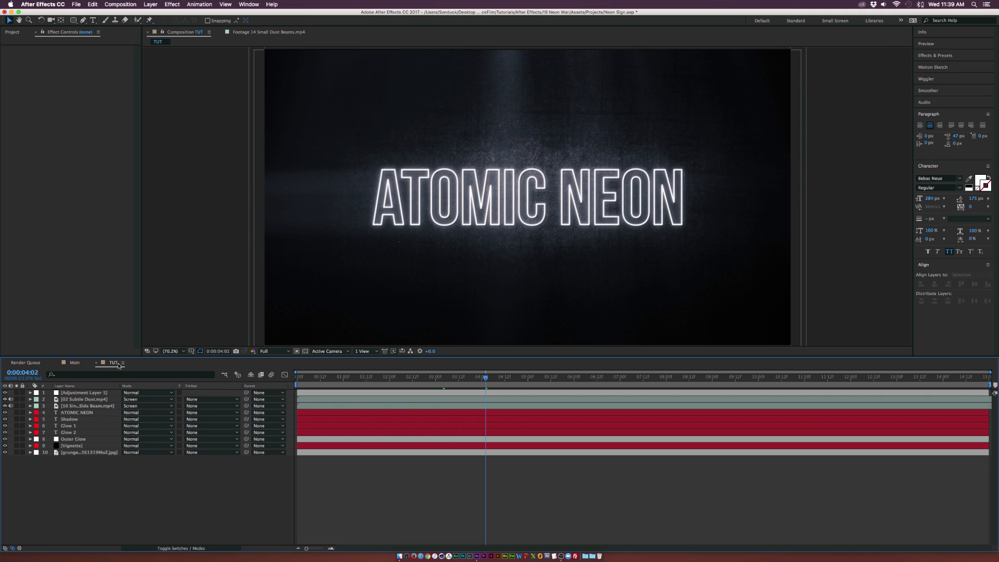
Set the Vignette layer's opacity to 100%
click(72, 446)
key(t)
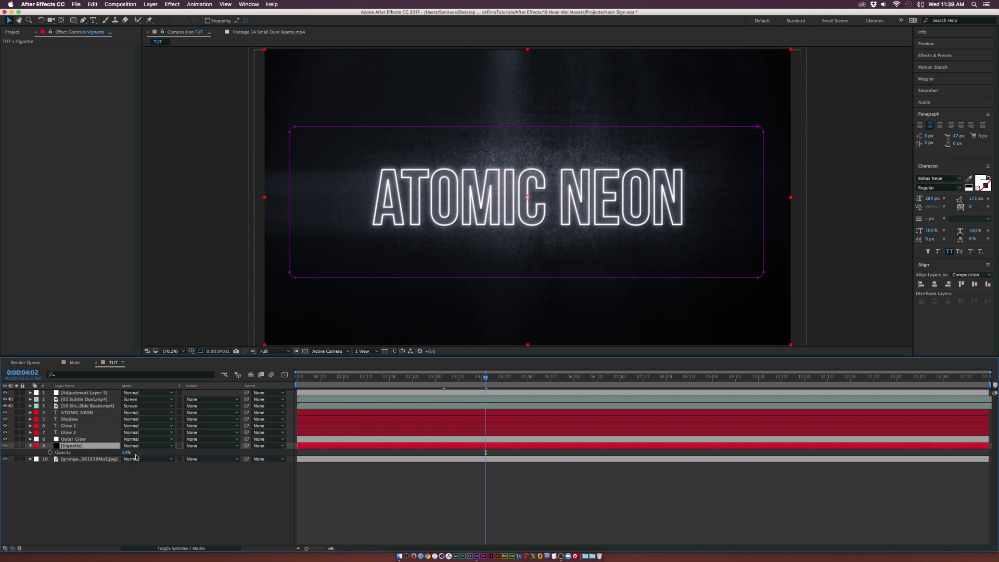
drag(124, 454, 156, 457)
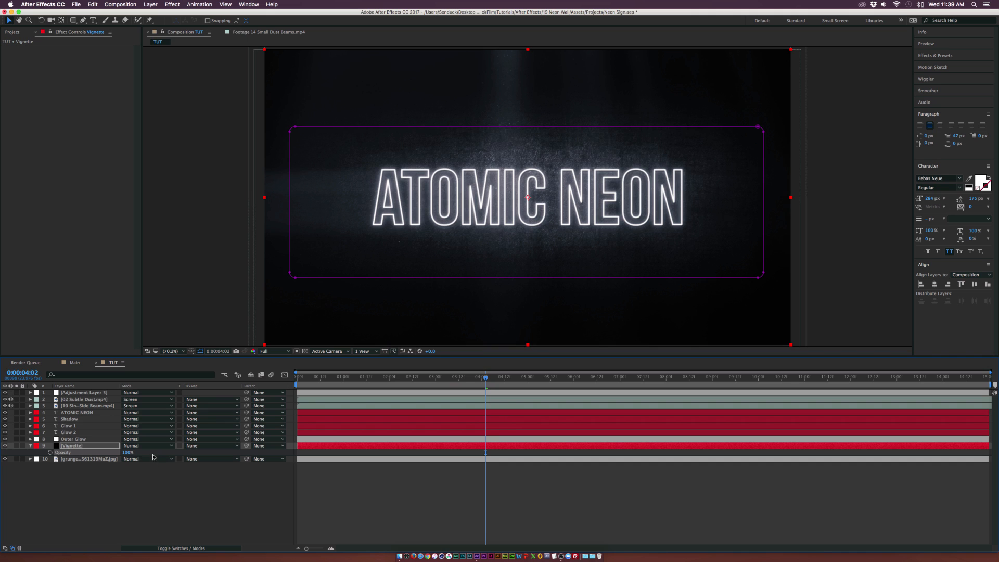
click(176, 466)
key(t)
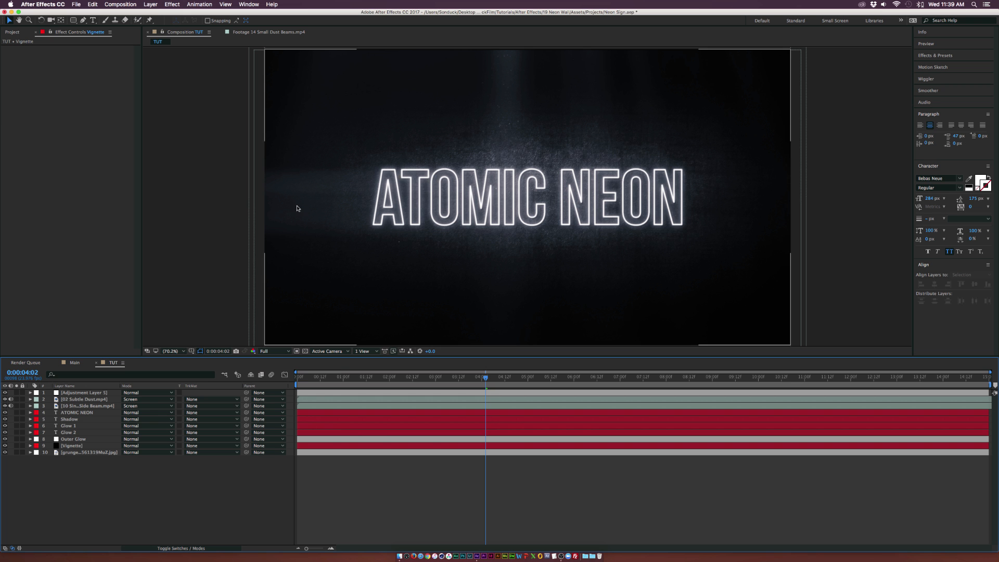
With the Rectangle tool and a black fill, draw a small rectangle over the top of the A to break the neon tube
click(72, 20)
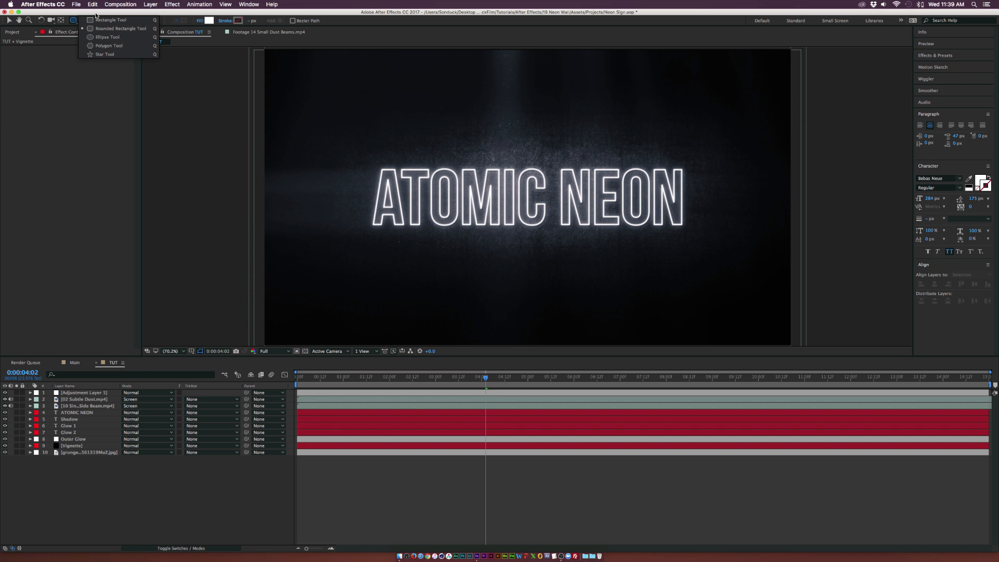
click(104, 20)
scroll(298, 206, up, 4)
scroll(342, 162, down, 1)
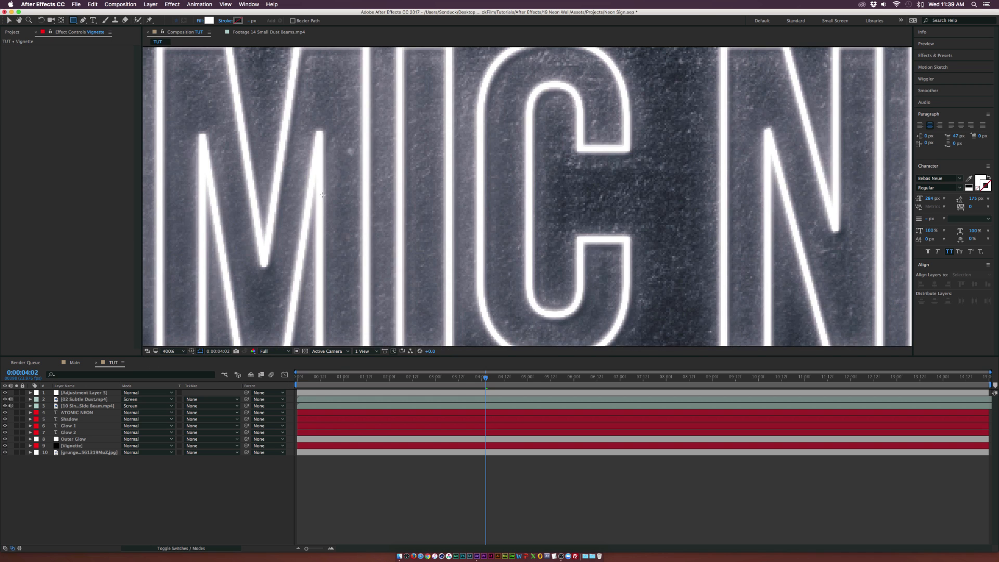
drag(321, 174, 814, 218)
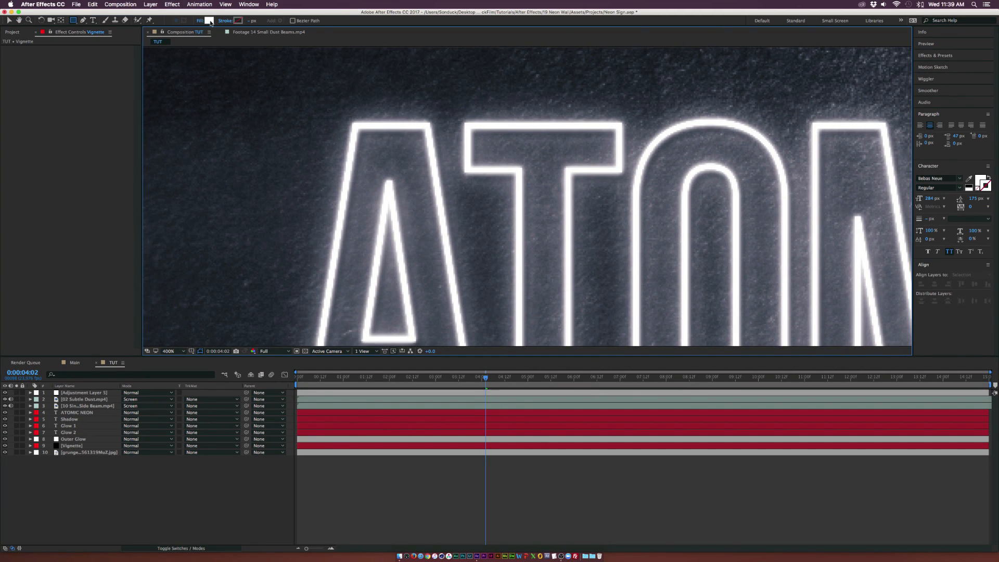
click(209, 21)
drag(101, 127, 86, 156)
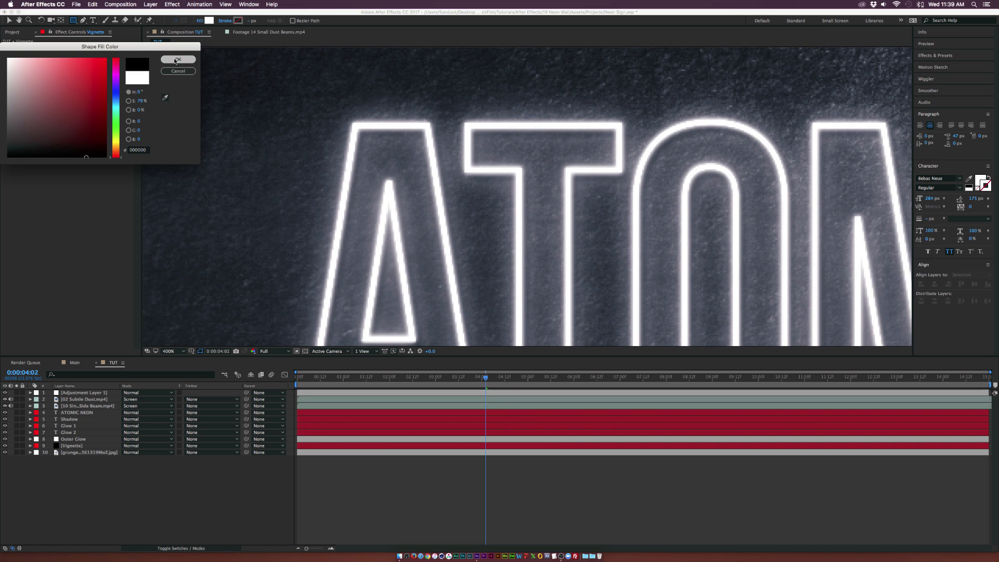
click(177, 59)
drag(425, 131, 475, 153)
Deselect the shape layer and draw more black rectangles over the T and O strokes on a new shape layer
key(comma)
key(comma)
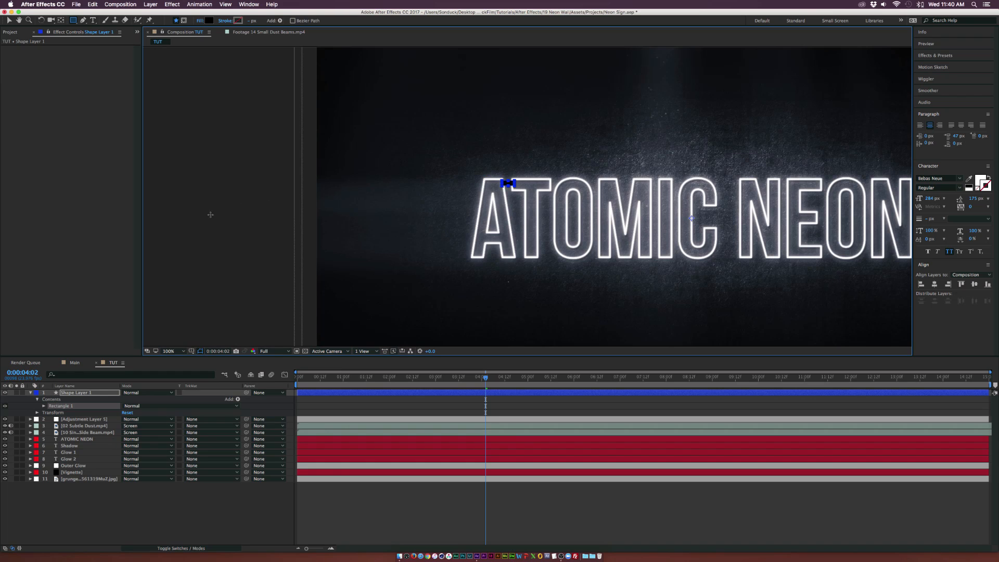
click(10, 20)
click(275, 202)
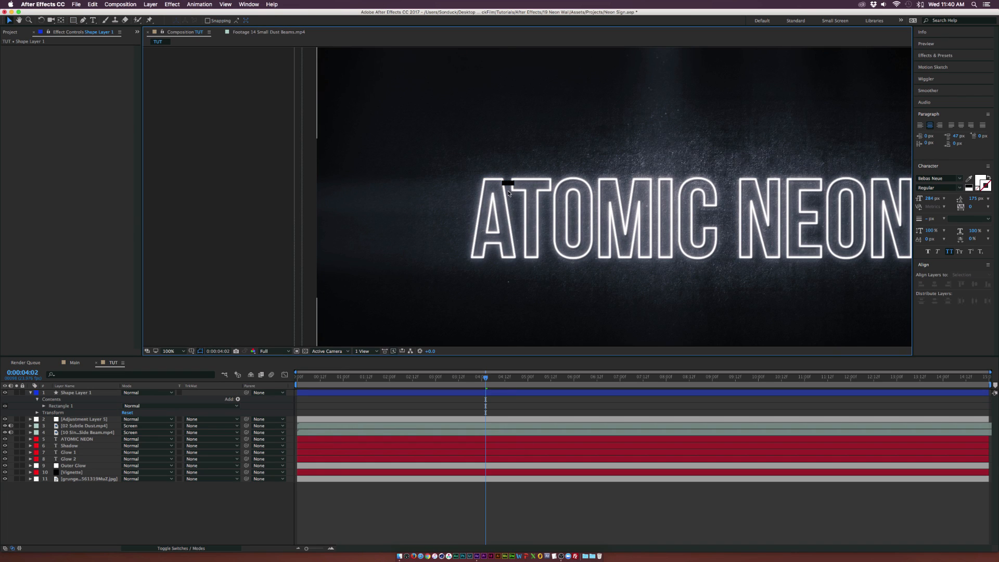
key(period)
key(period)
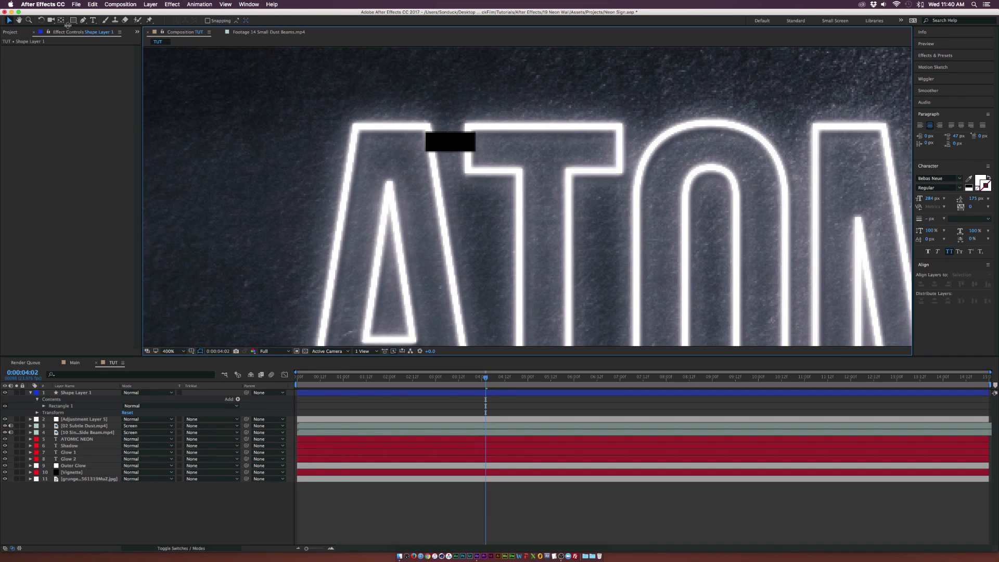
click(73, 21)
drag(668, 267, 608, 127)
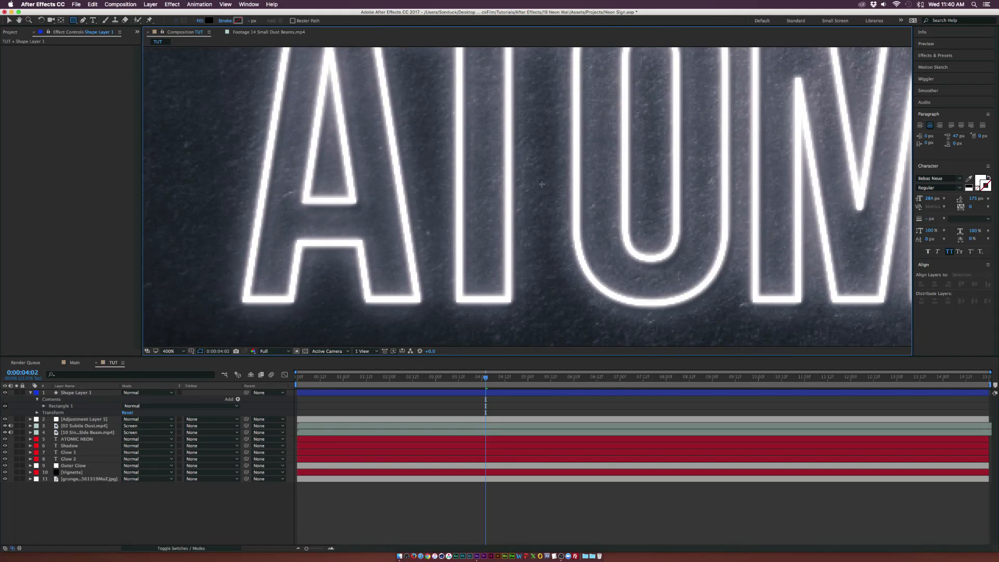
drag(507, 208, 577, 226)
mouse_move(735, 81)
mouse_down()
mouse_move(472, 132)
mouse_move(493, 148)
mouse_move(514, 129)
mouse_move(516, 145)
mouse_move(515, 133)
mouse_up()
key(q)
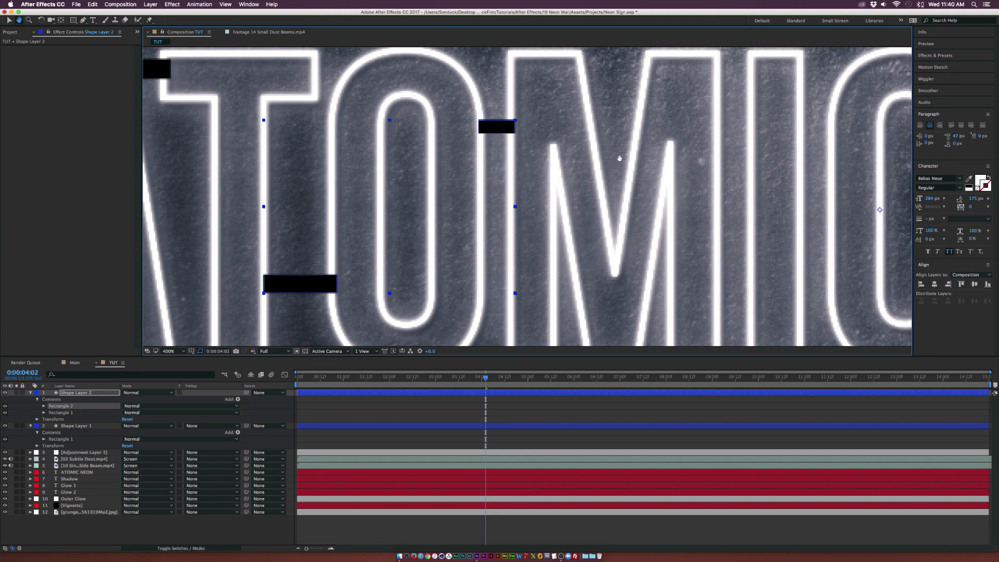
Draw further black rectangles across the strokes of the M, I, C and remaining letters
drag(620, 161, 357, 82)
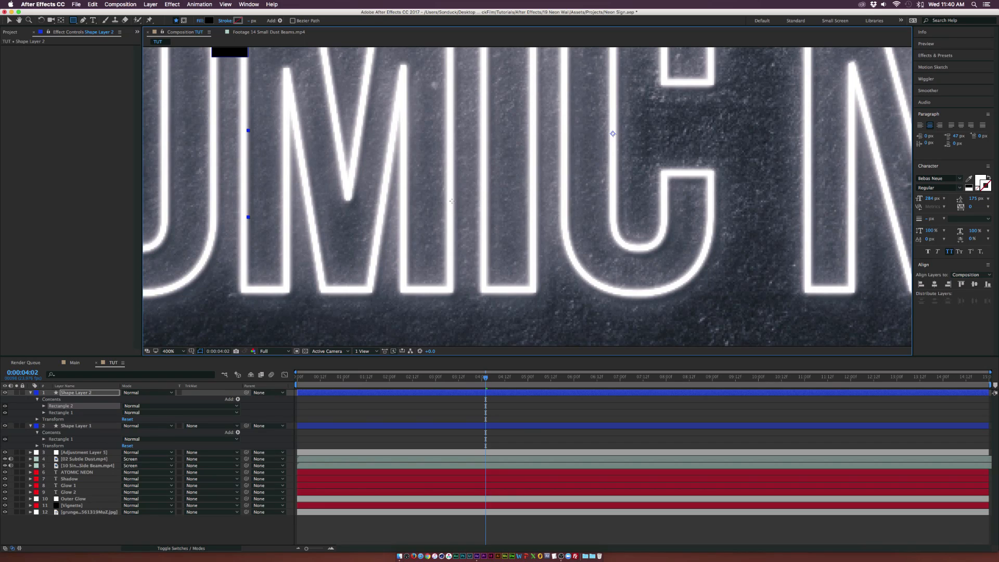
drag(449, 200, 490, 217)
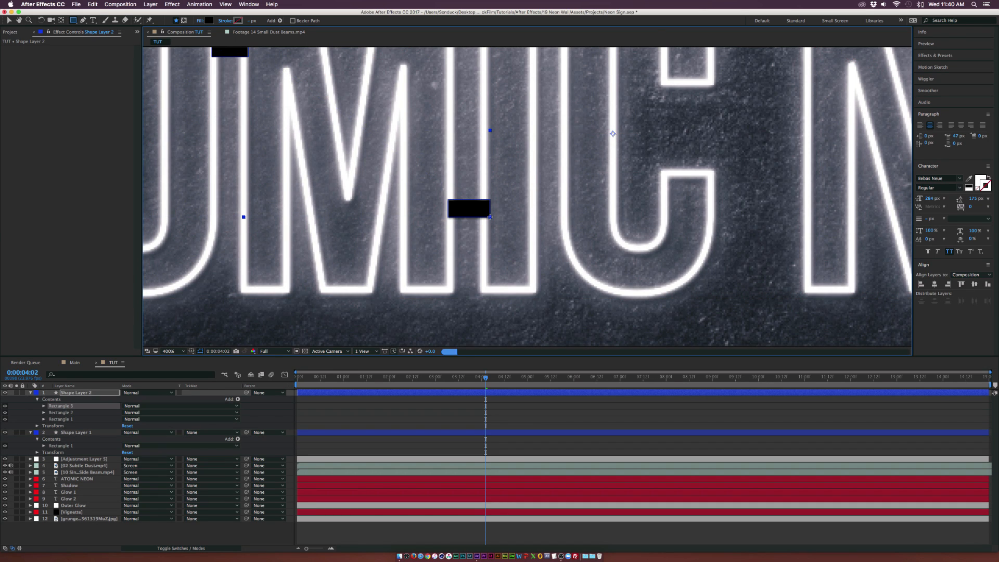
drag(552, 166, 475, 330)
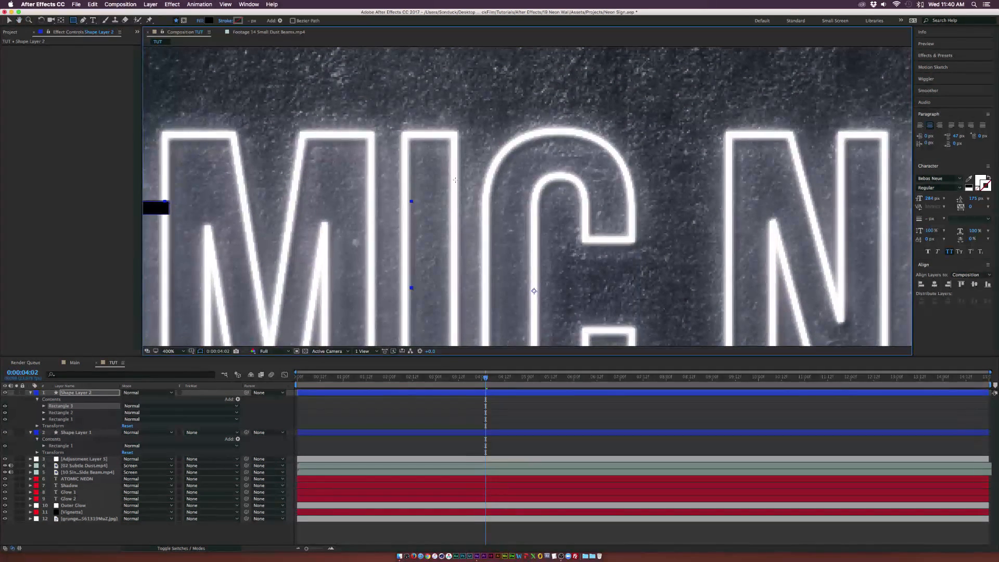
drag(456, 181, 490, 193)
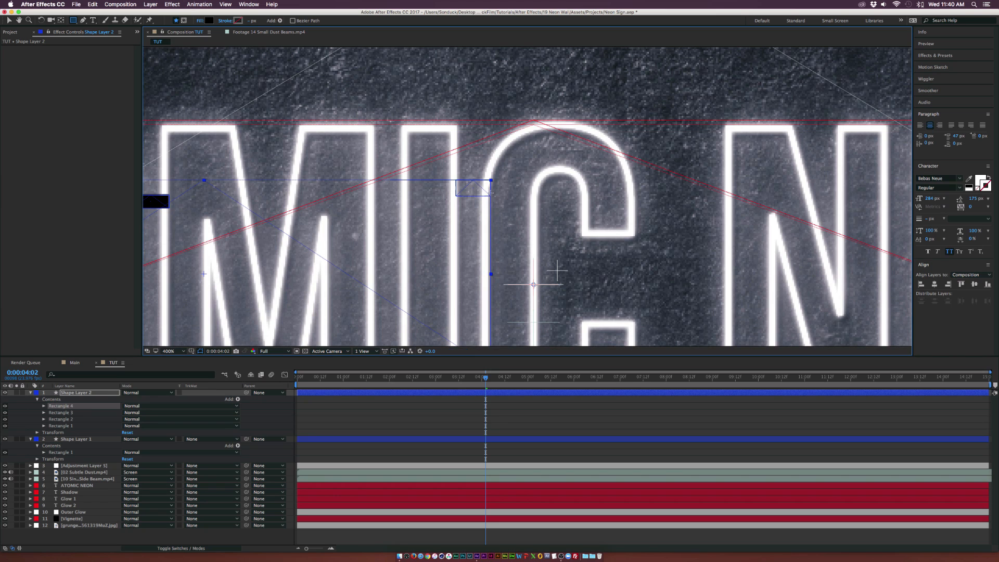
drag(650, 229, 183, 229)
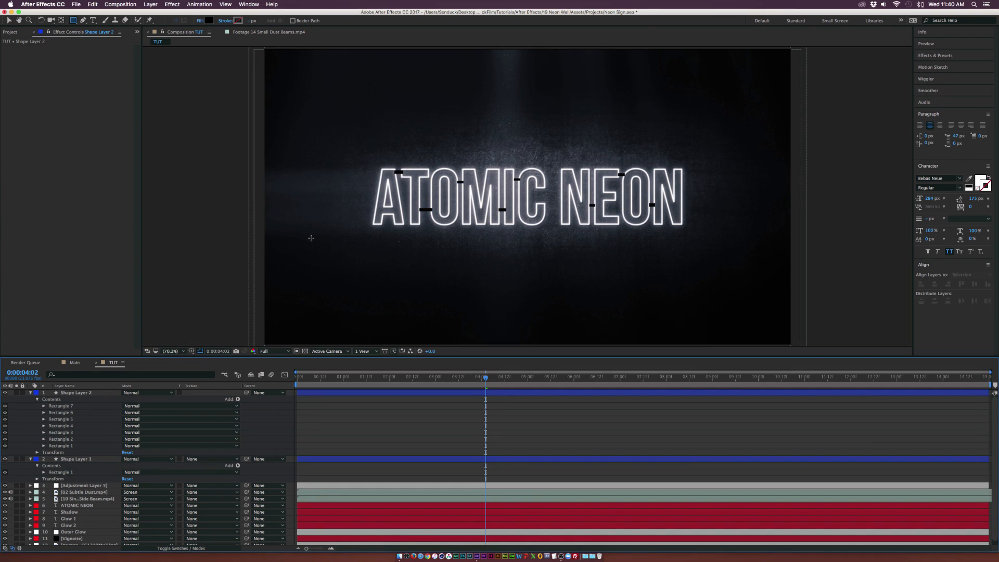
Add a Drop Shadow layer style to the rectangle shape layer
click(78, 394)
click(171, 3)
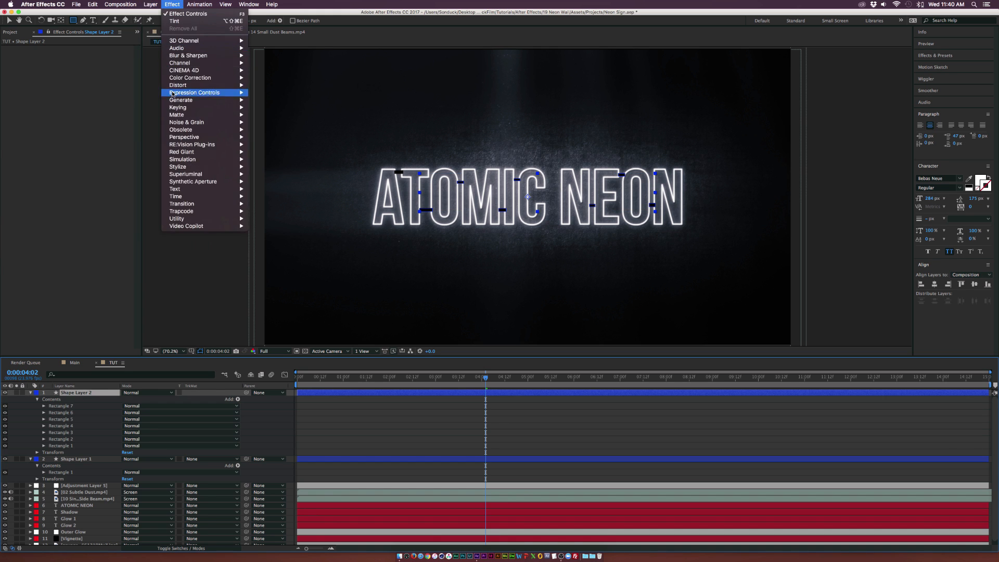
mouse_move(166, 184)
click(271, 210)
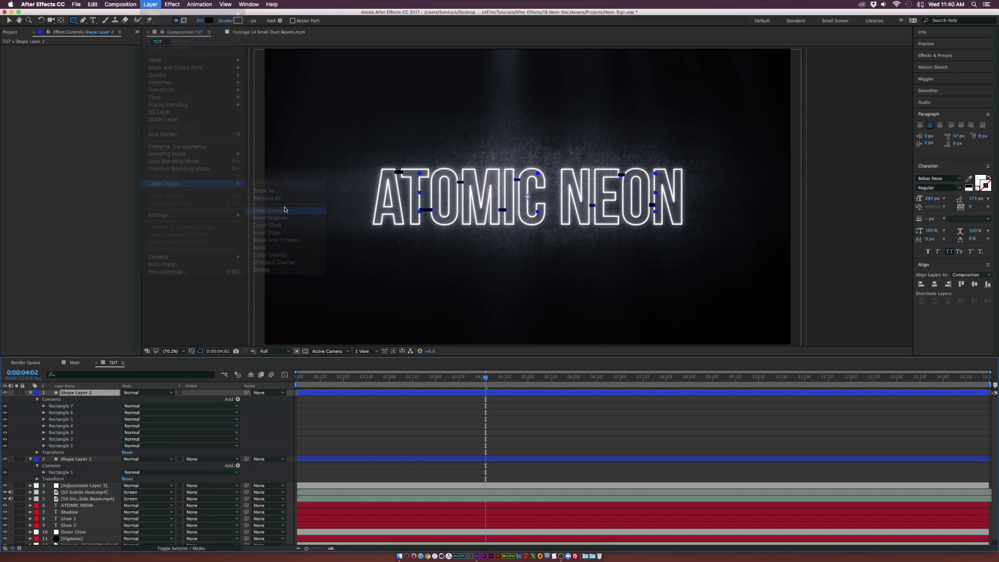
click(44, 473)
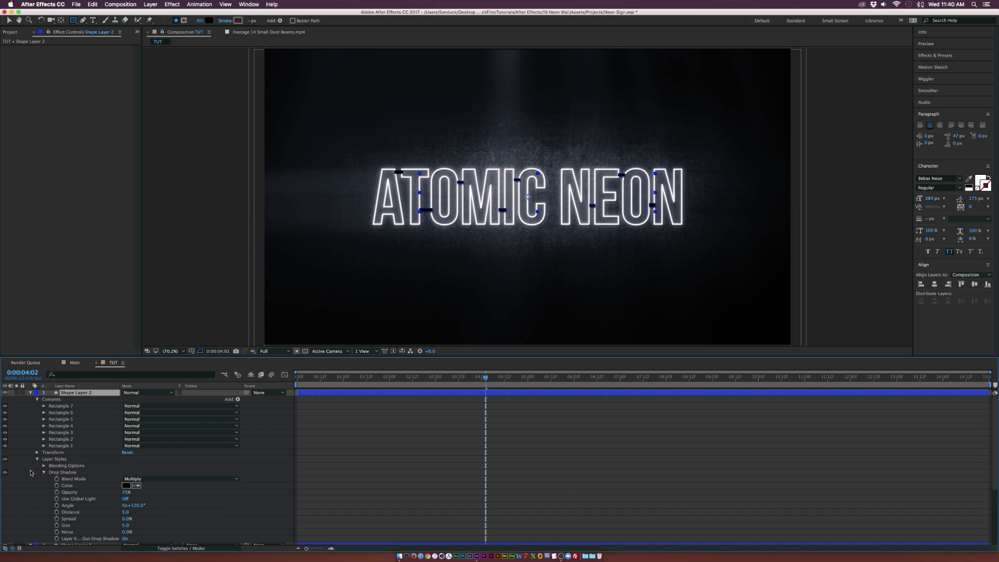
click(44, 473)
click(321, 457)
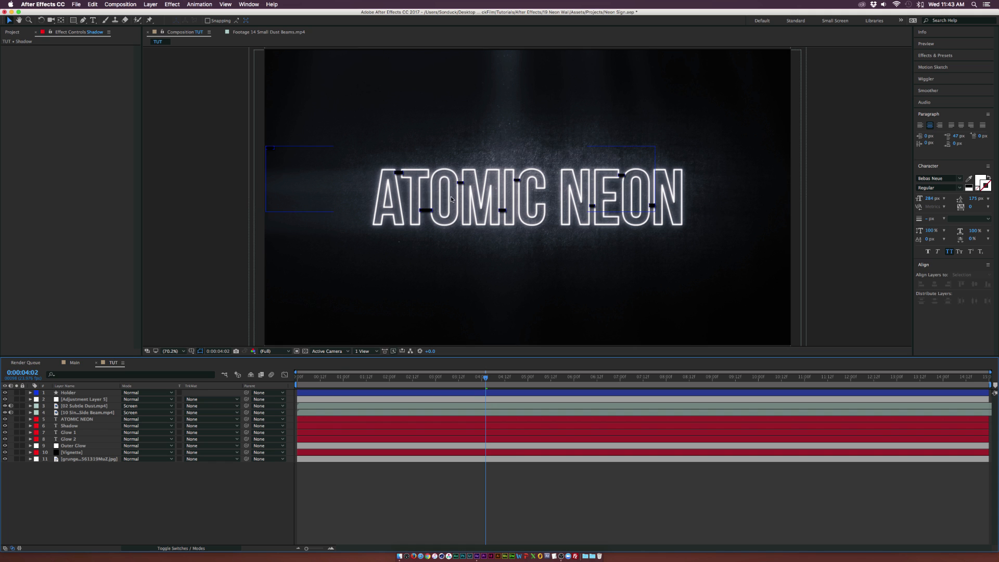
Apply a Drop Shadow effect to the Shadow layer, with softness 85 and opacity 100%
click(71, 426)
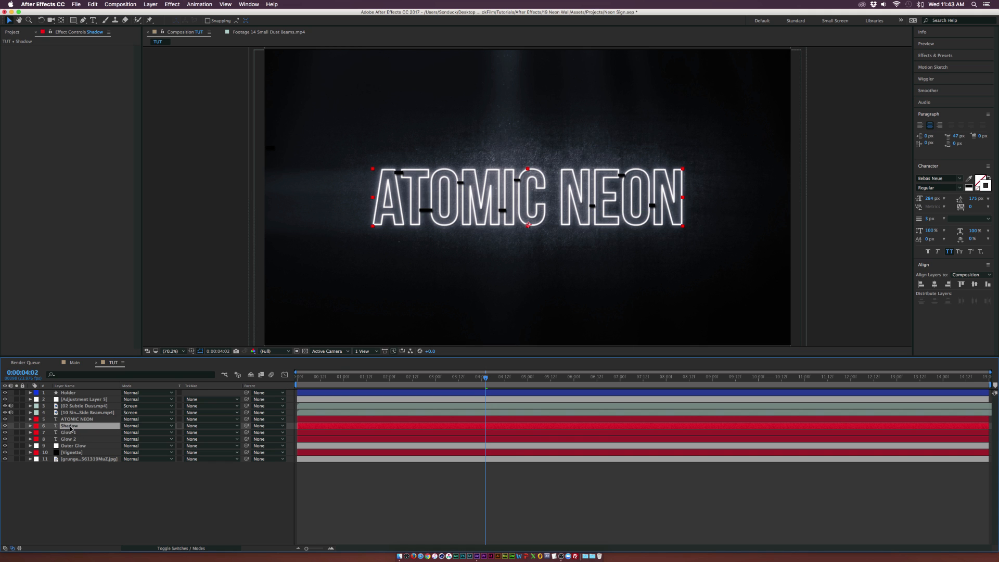
click(172, 4)
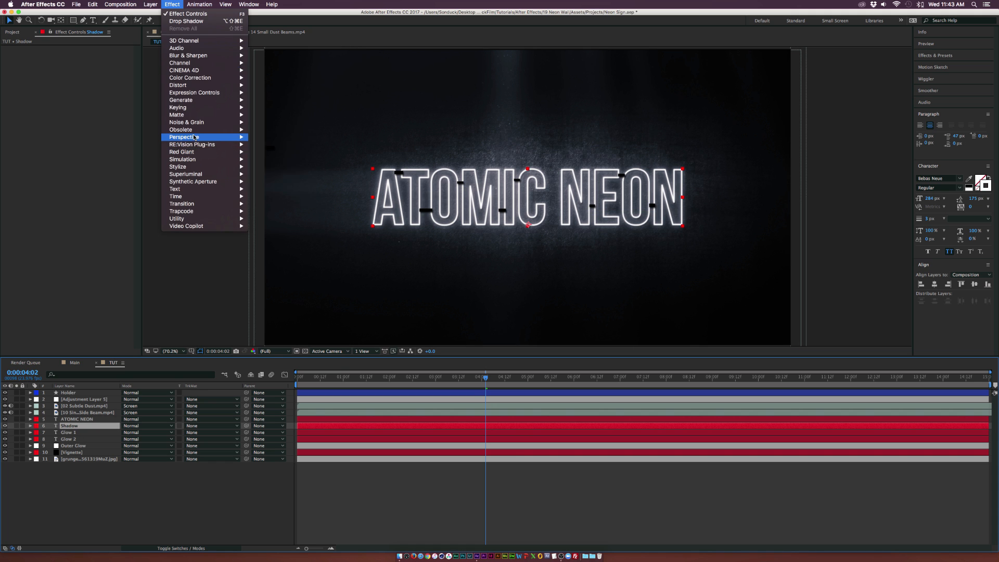
mouse_move(229, 136)
click(276, 196)
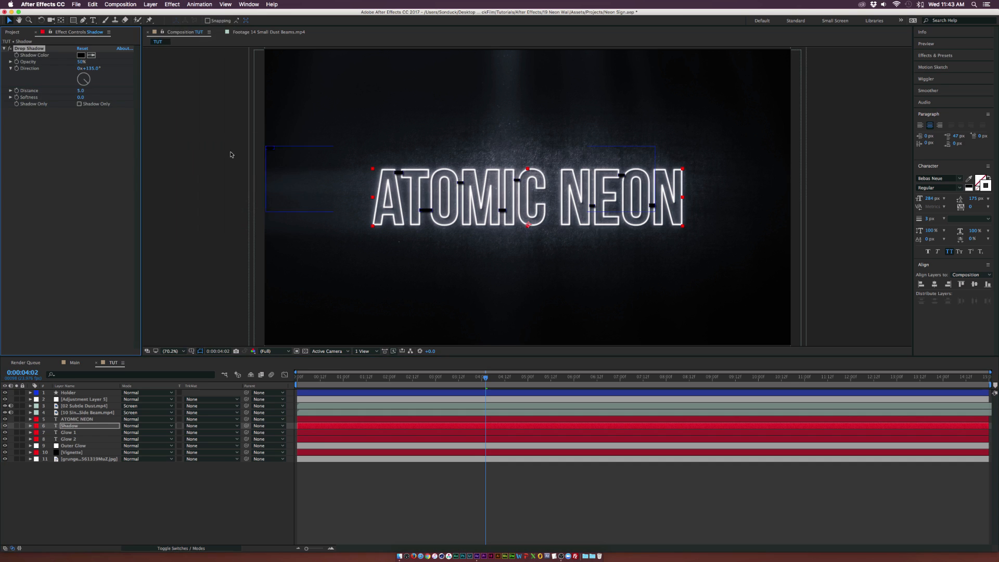
drag(81, 98, 107, 99)
drag(81, 62, 158, 68)
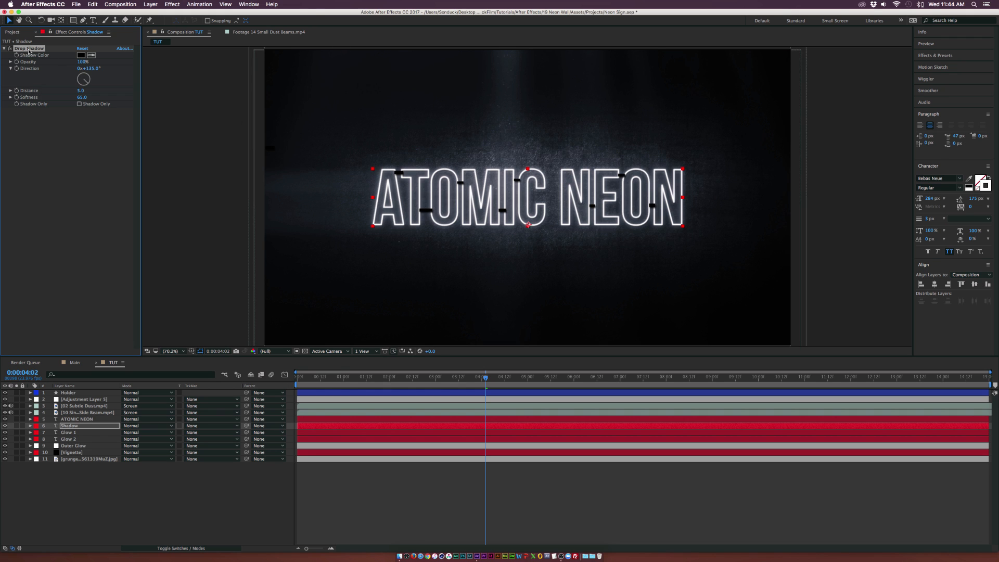
Duplicate the Drop Shadow effect on the Shadow layer
click(89, 4)
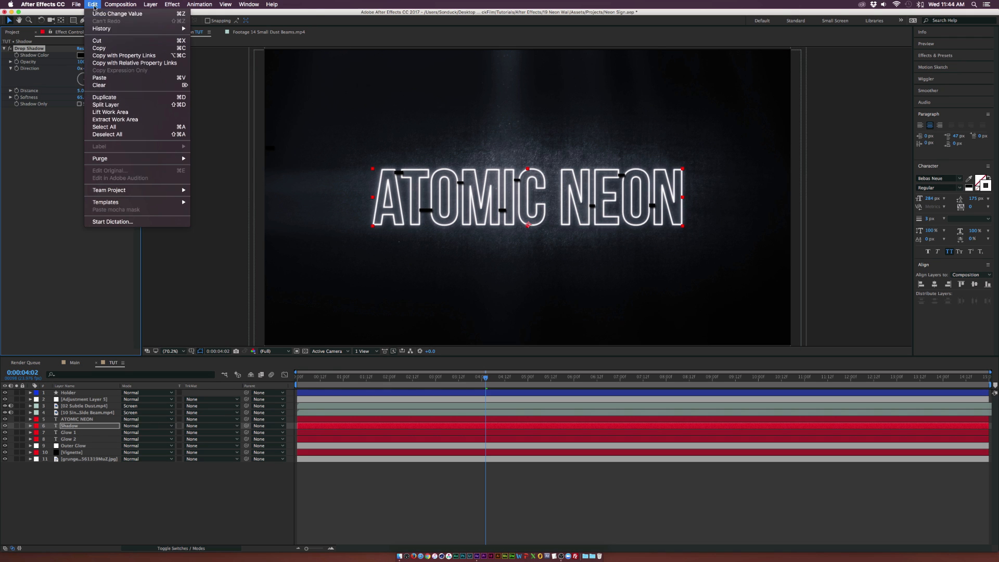
click(117, 96)
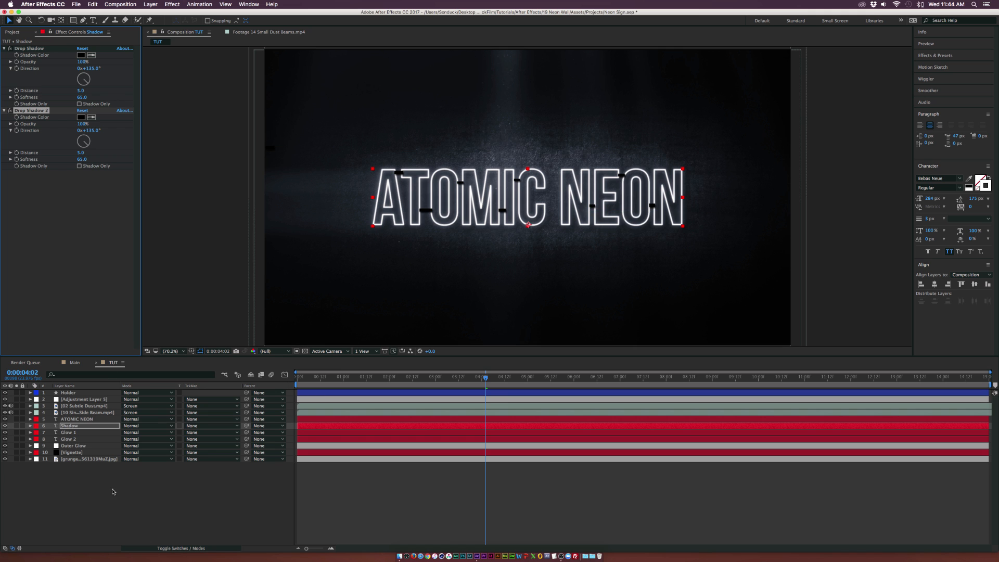
click(152, 489)
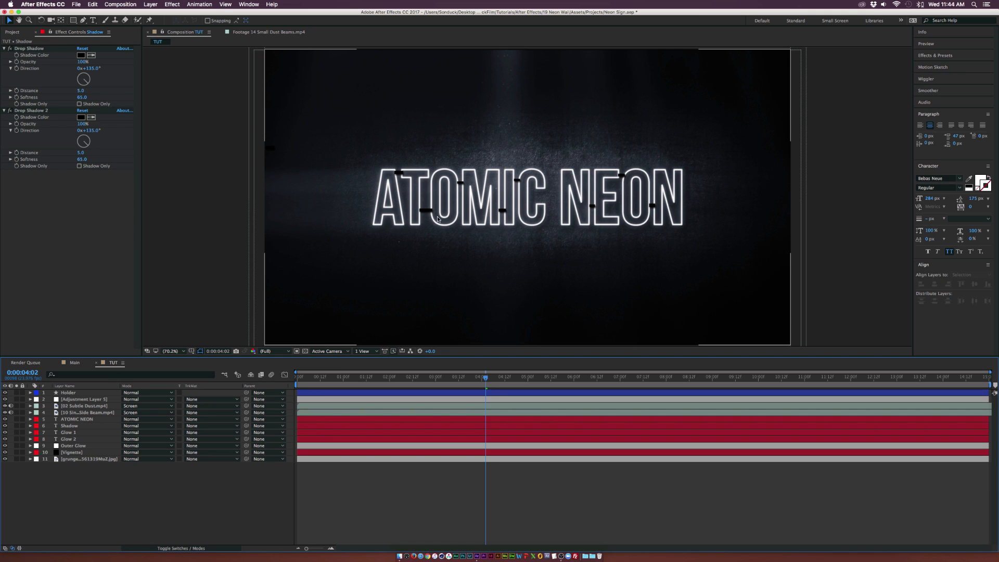
key(period)
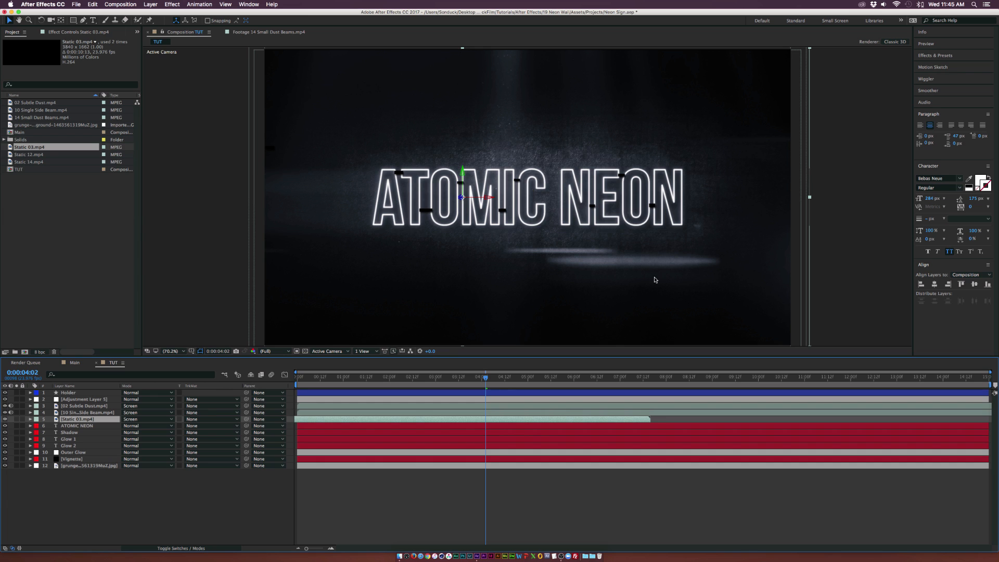
click(226, 474)
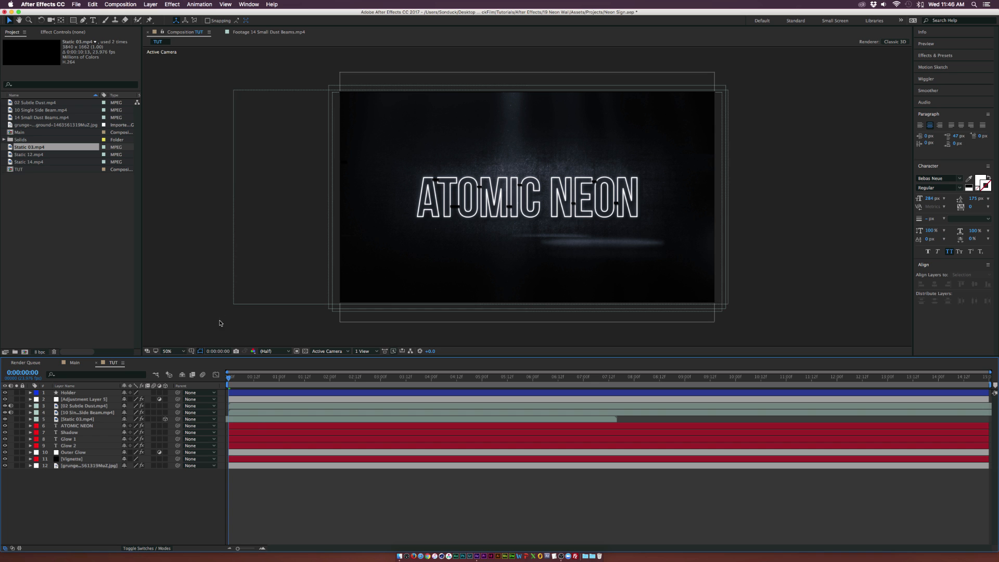
Turn on the 3D layer switch for all layers from Holder down to the grunge background
click(179, 352)
click(177, 359)
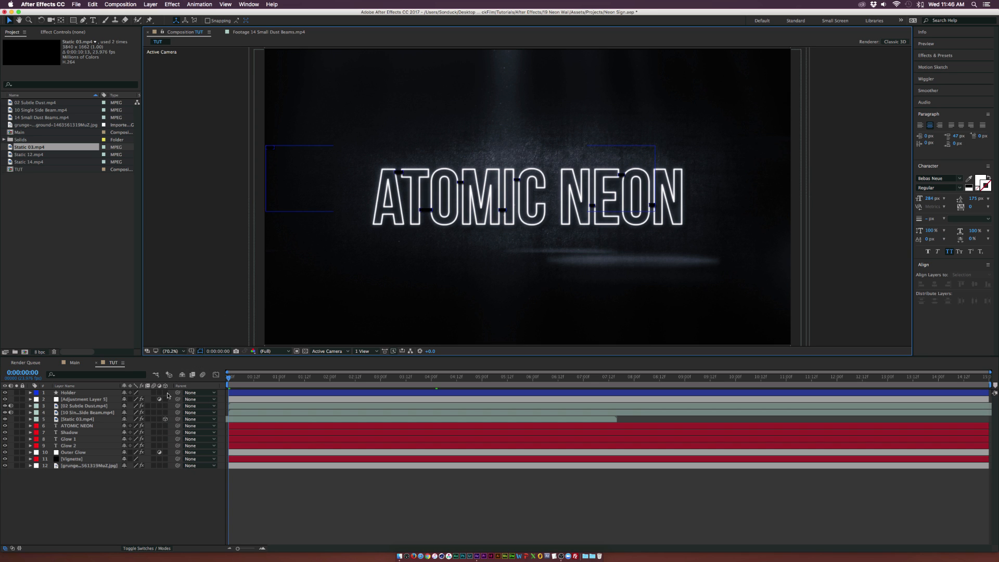
drag(165, 393, 166, 467)
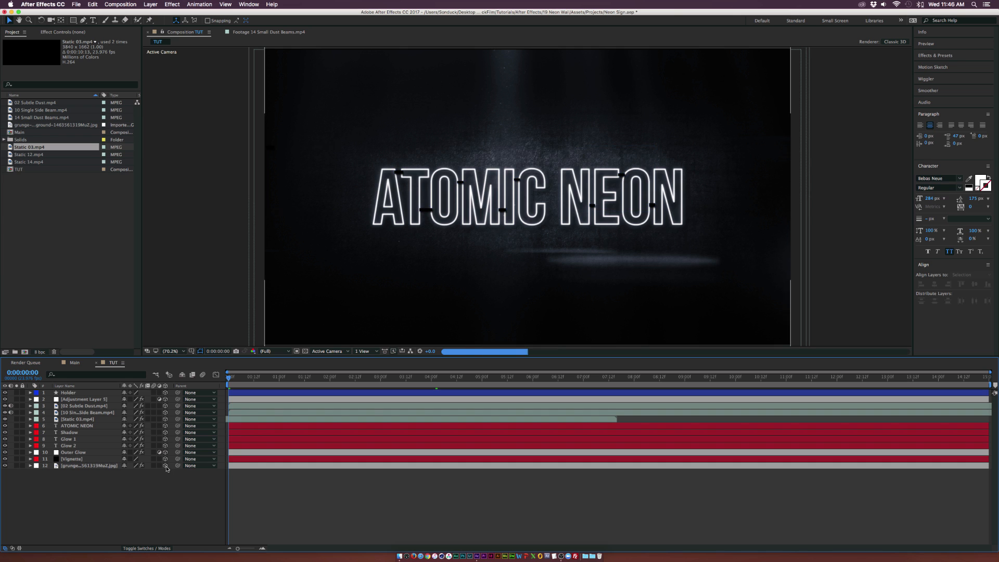
Add a new camera layer using the 50mm preset
click(152, 4)
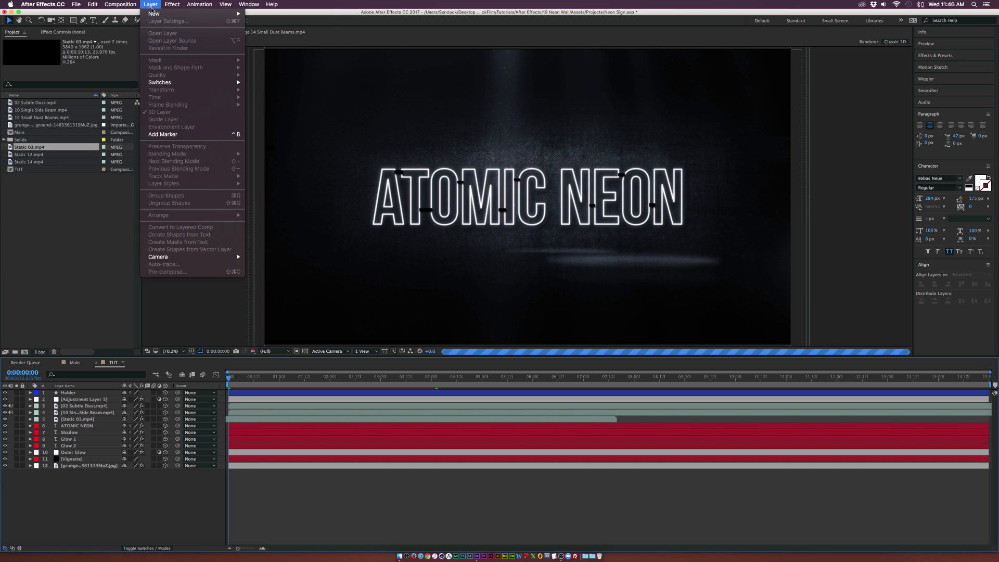
mouse_move(156, 14)
click(255, 38)
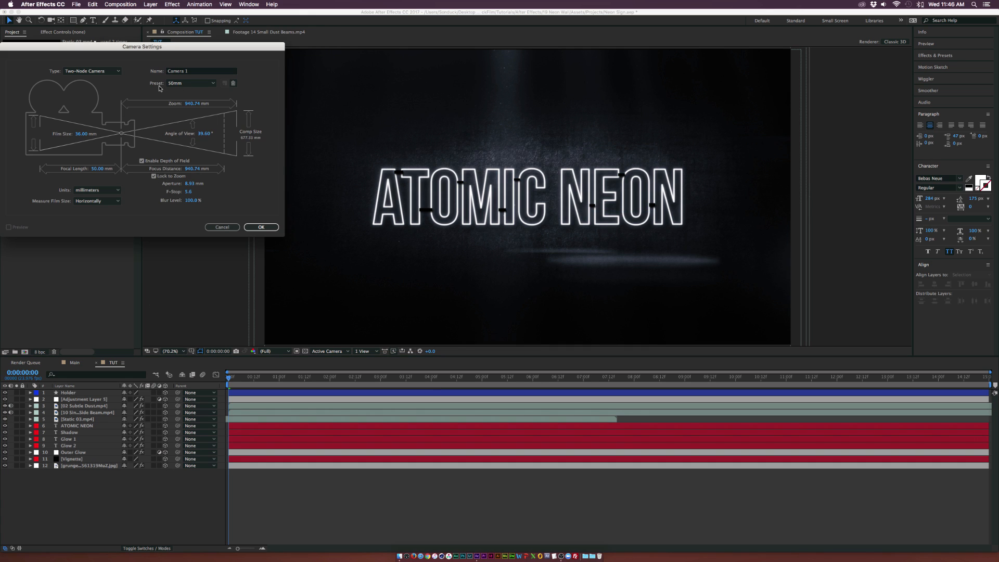
click(261, 227)
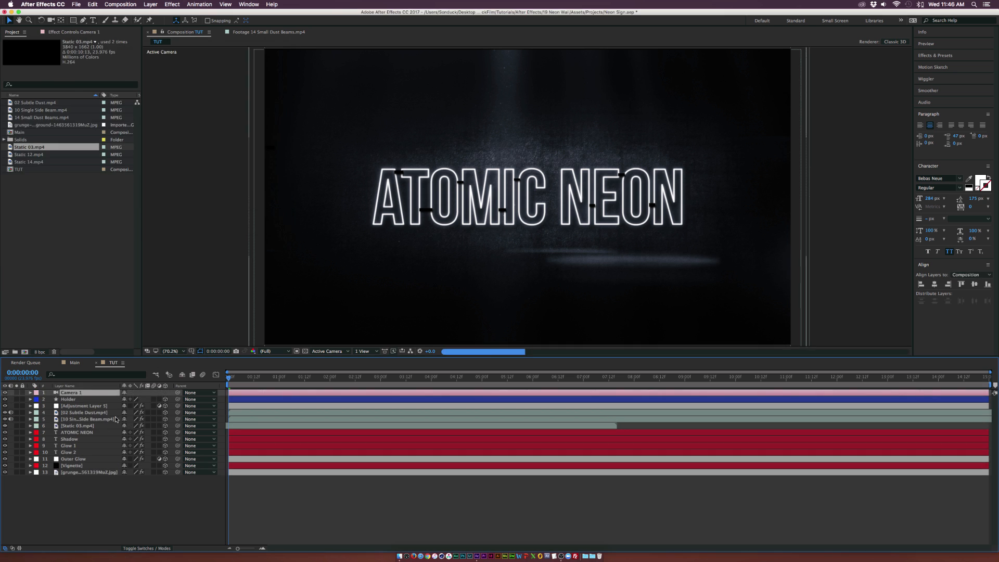
Set the preview resolution to Third and enable keyframing on the camera's Position at the start
drag(52, 21, 96, 46)
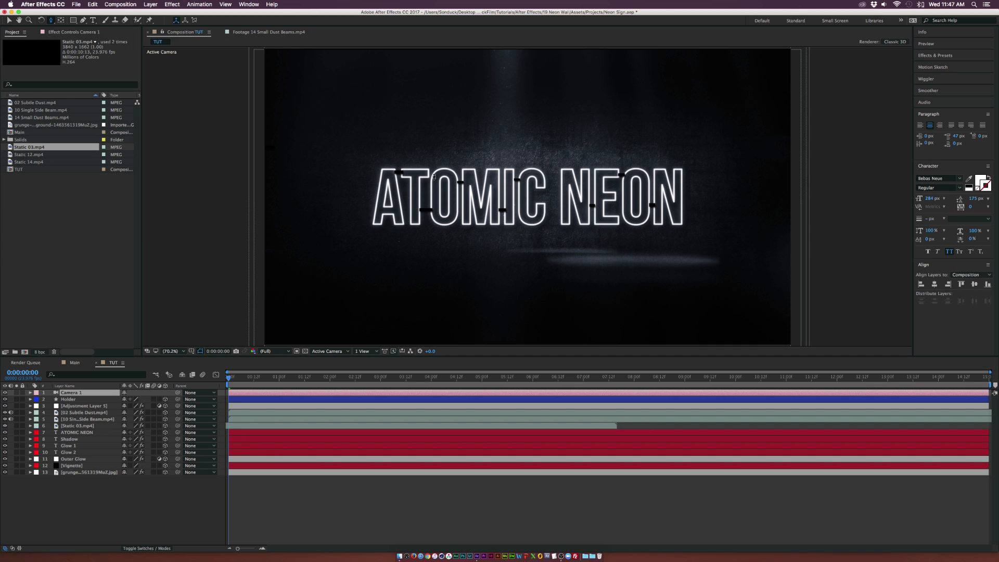
drag(521, 205, 524, 207)
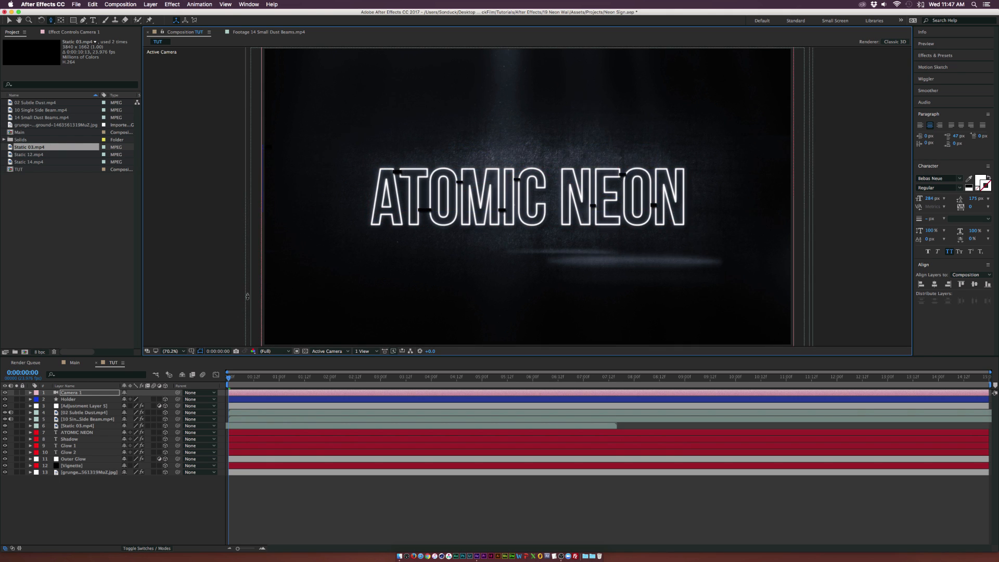
click(266, 351)
click(269, 386)
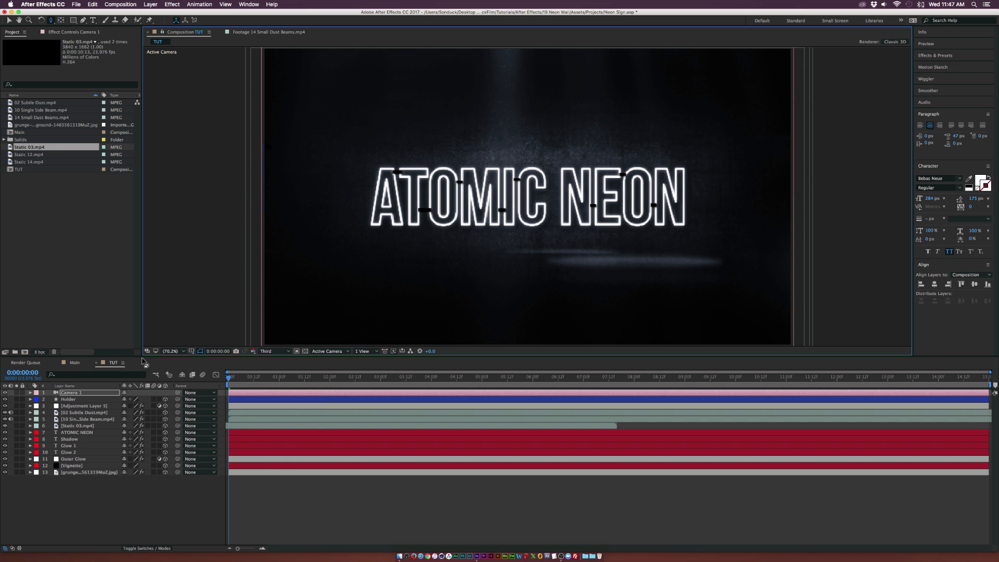
click(30, 393)
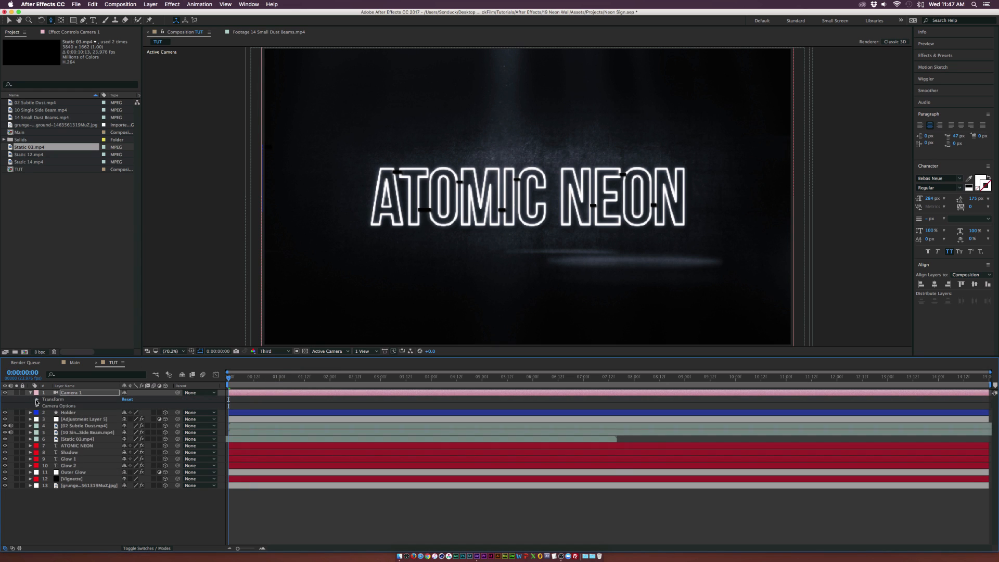
click(37, 399)
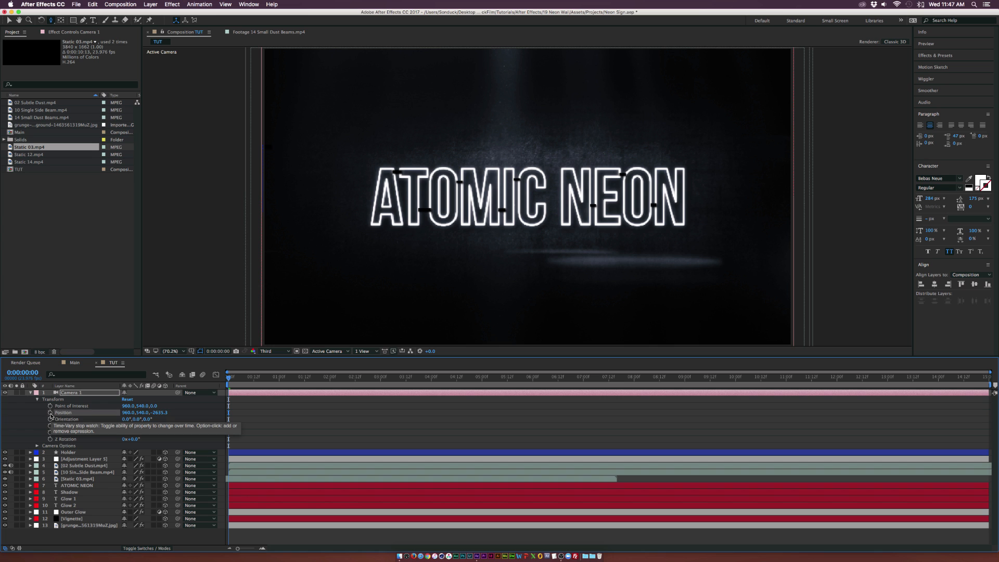
click(50, 413)
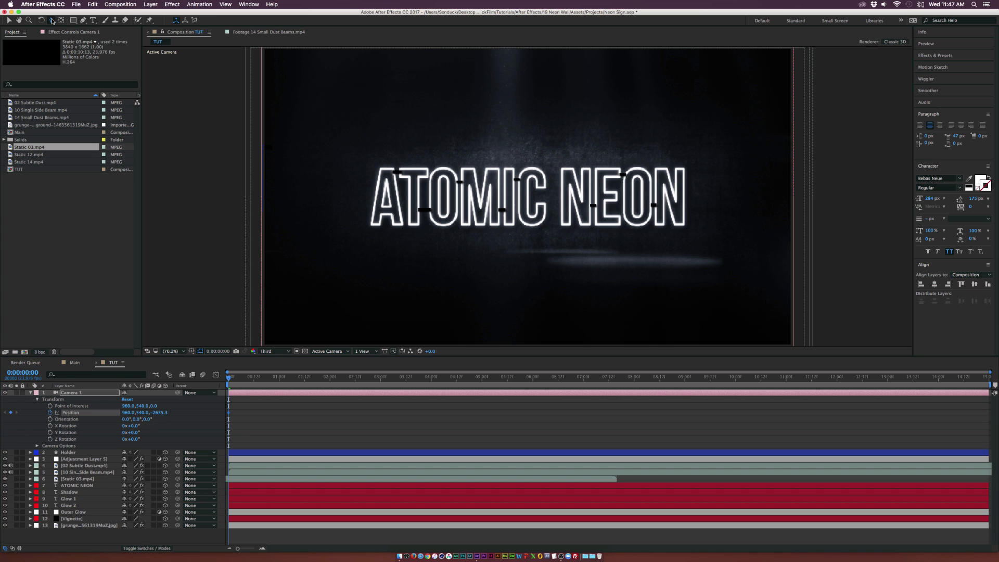
Pan and dolly the camera slightly with the camera tools to adjust the starting Position keyframe
drag(52, 21, 64, 29)
drag(423, 208, 428, 209)
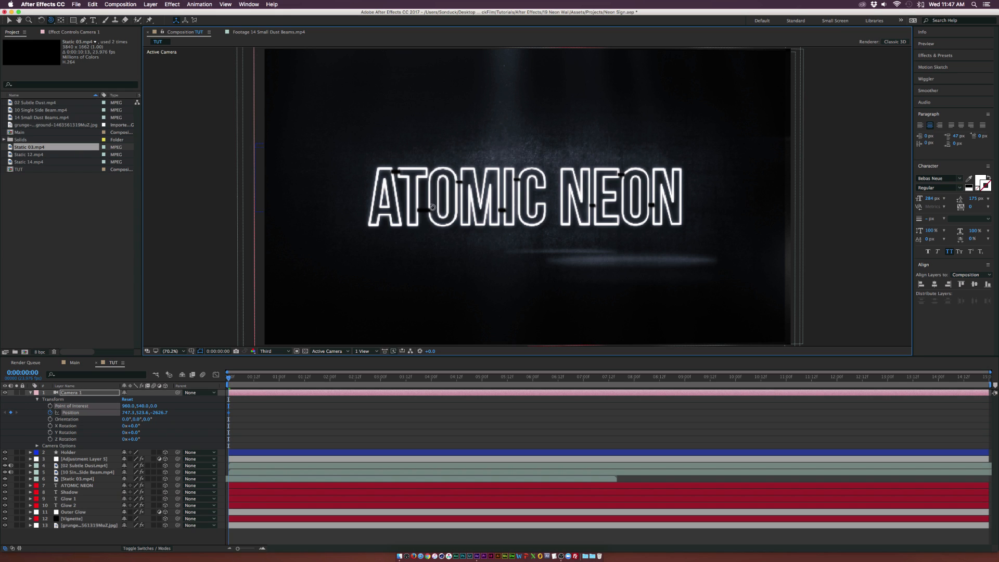
key(c)
key(c)
drag(444, 203, 454, 205)
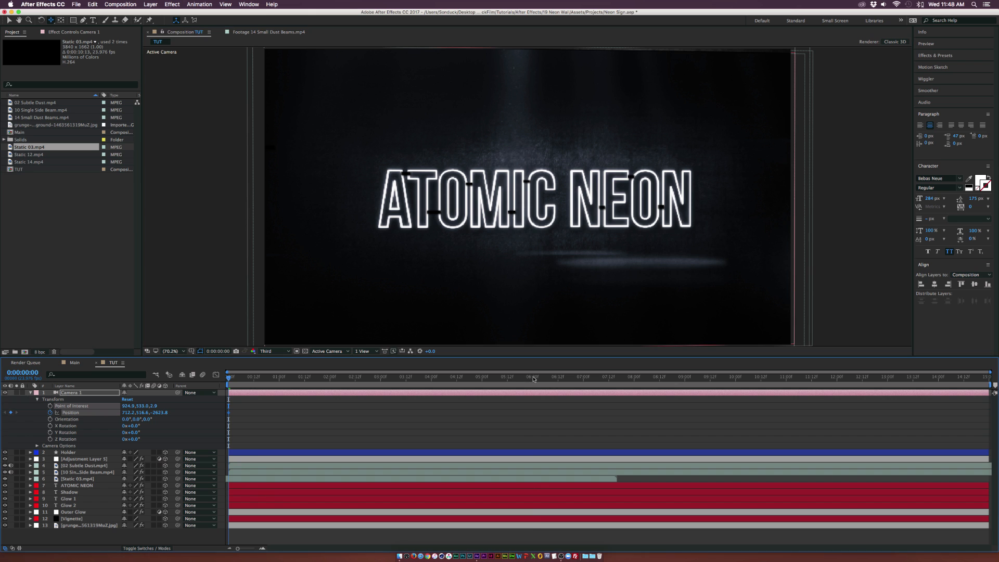
At 6 seconds, orbit and pan the camera toward the right to set a second Position keyframe
click(534, 379)
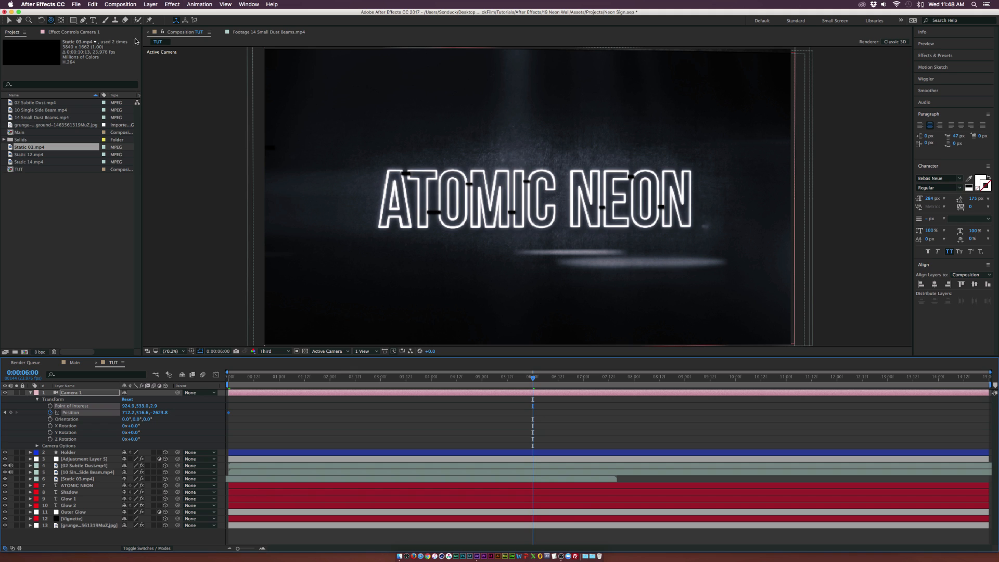
click(52, 21)
click(92, 29)
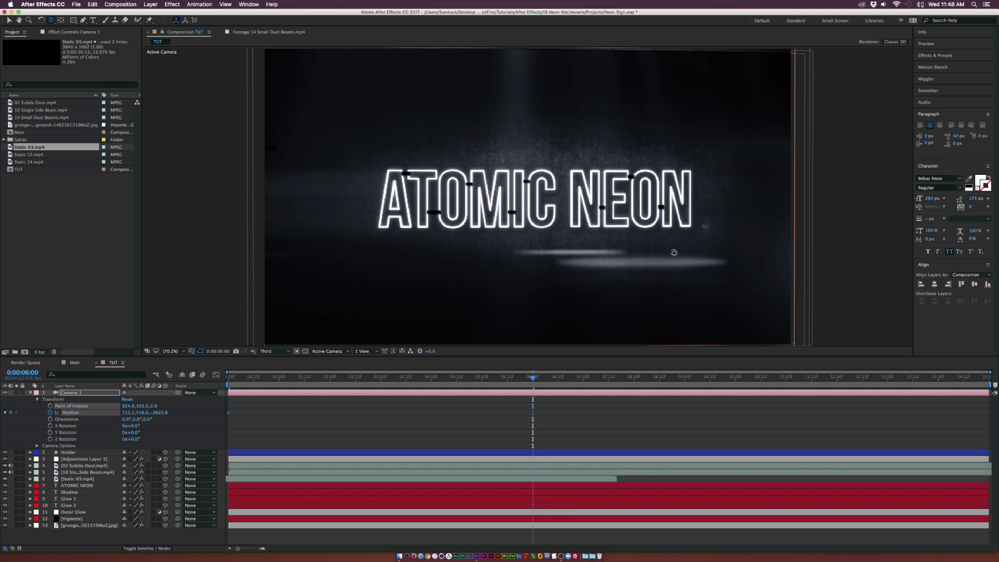
drag(672, 211, 662, 212)
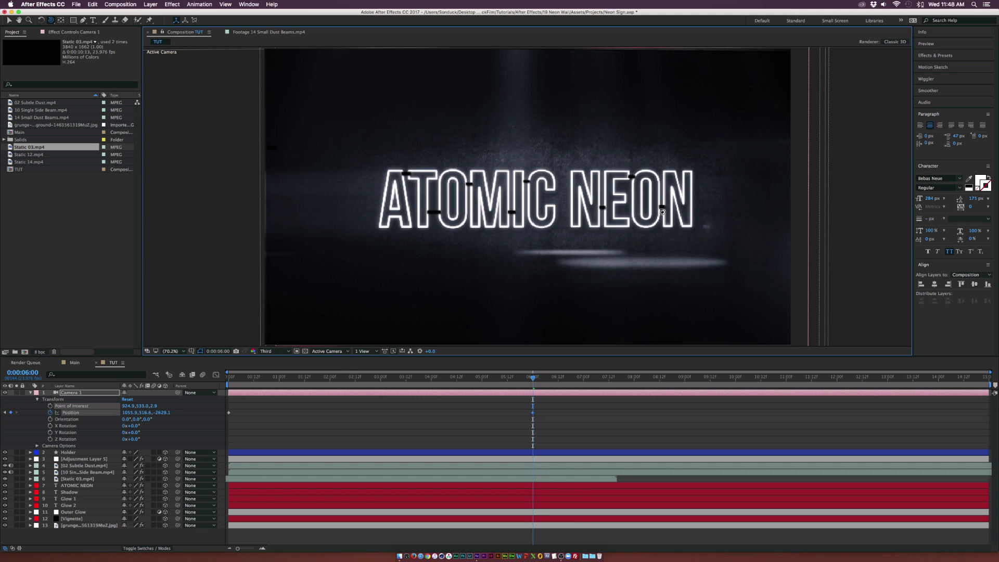
key(c)
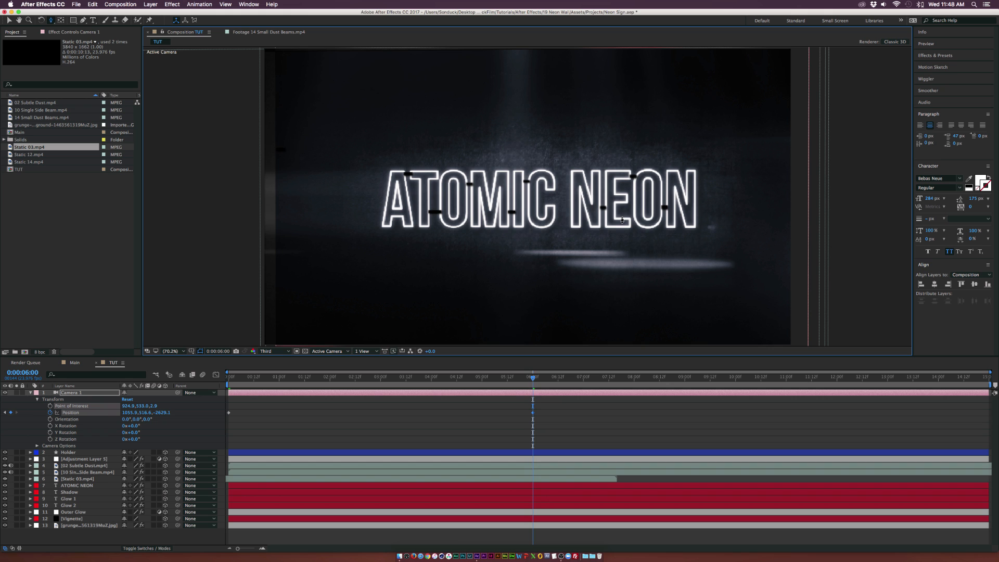
drag(50, 19, 86, 39)
drag(492, 208, 481, 206)
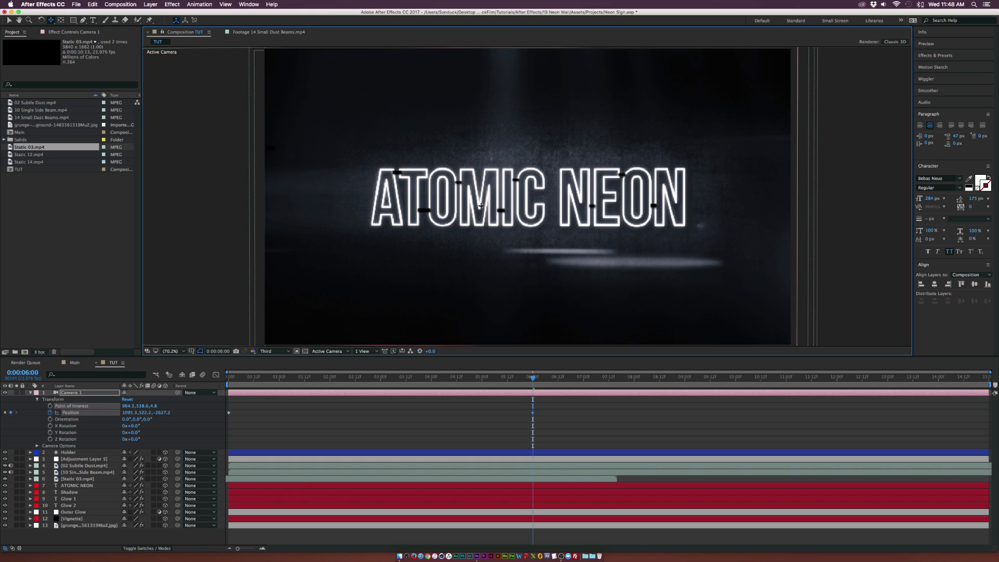
Scrub to 1 second 21 frames to review the camera move, then collapse the camera layer
click(324, 379)
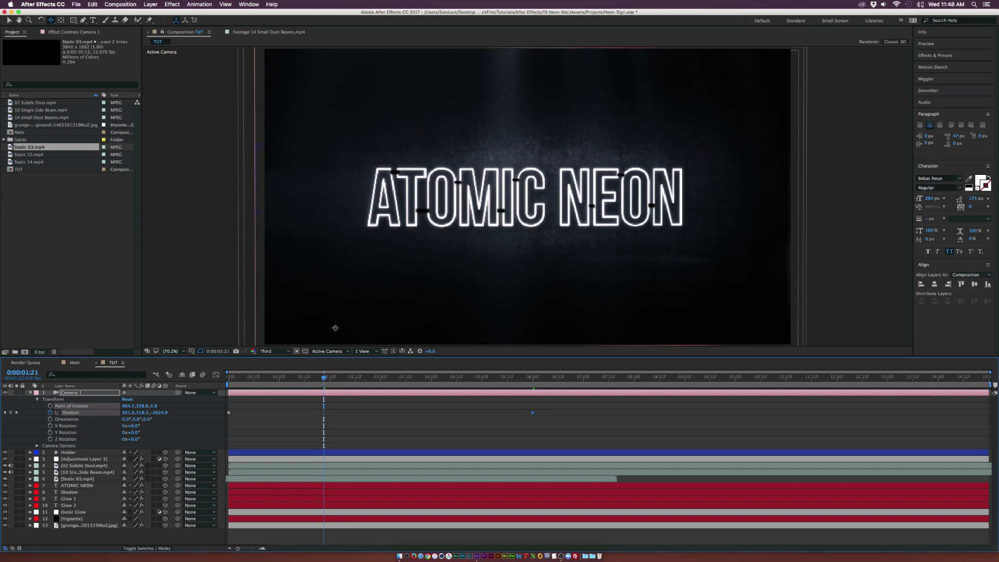
click(29, 393)
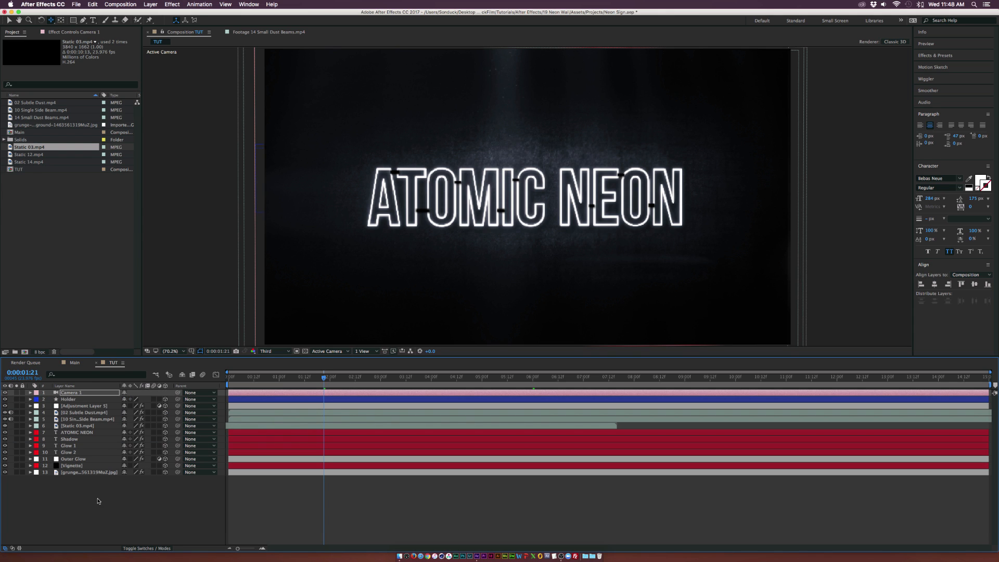
click(98, 501)
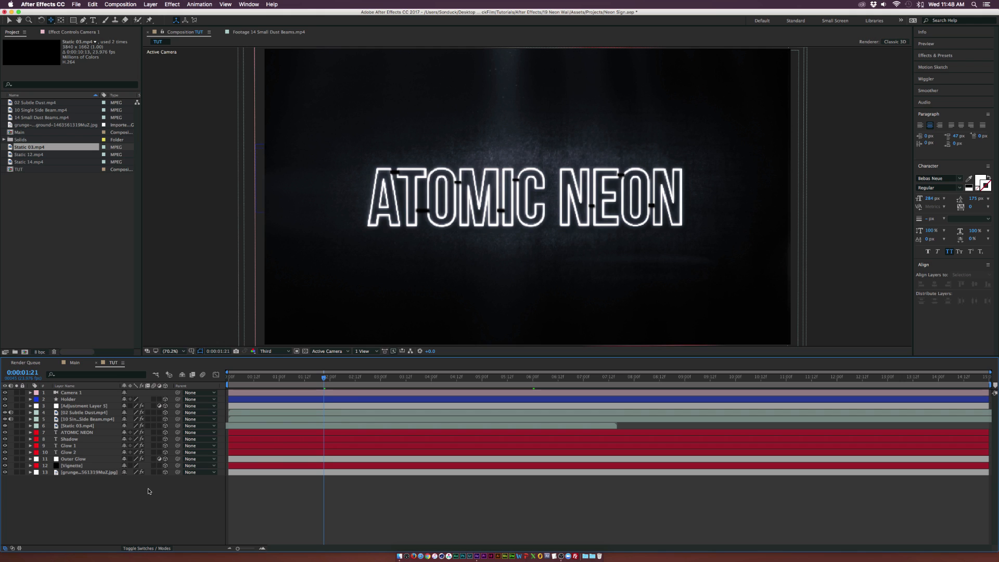
Duplicate the ATOMIC NEON text layer, move the copy below Glow 2 and rename it Frame Text
click(81, 433)
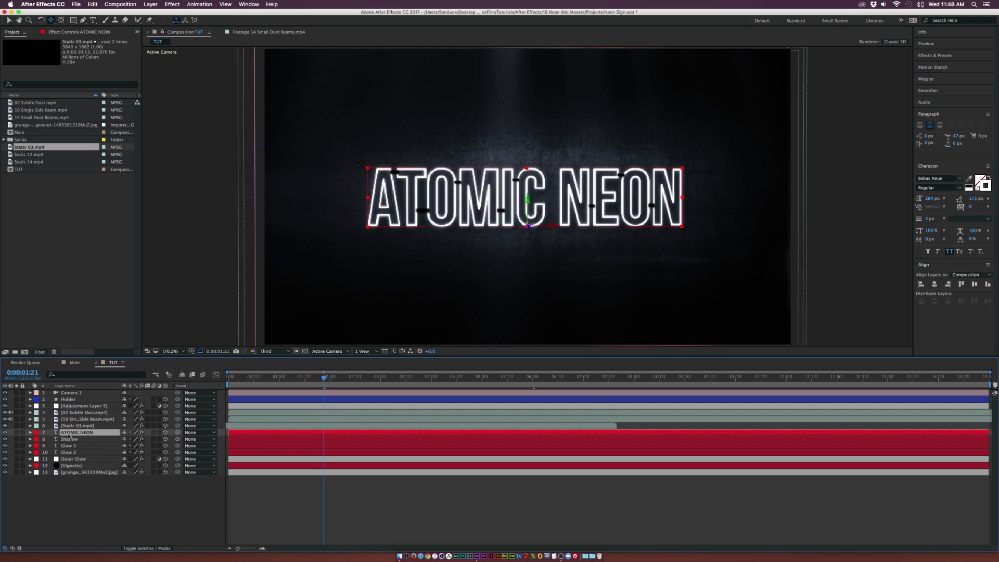
key(super+d)
drag(81, 433, 77, 461)
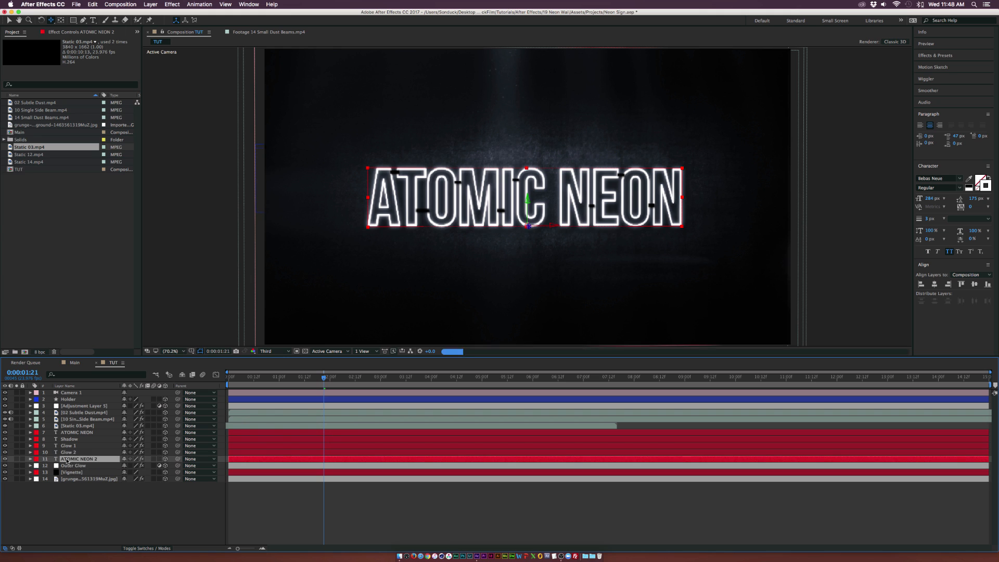
key(Return)
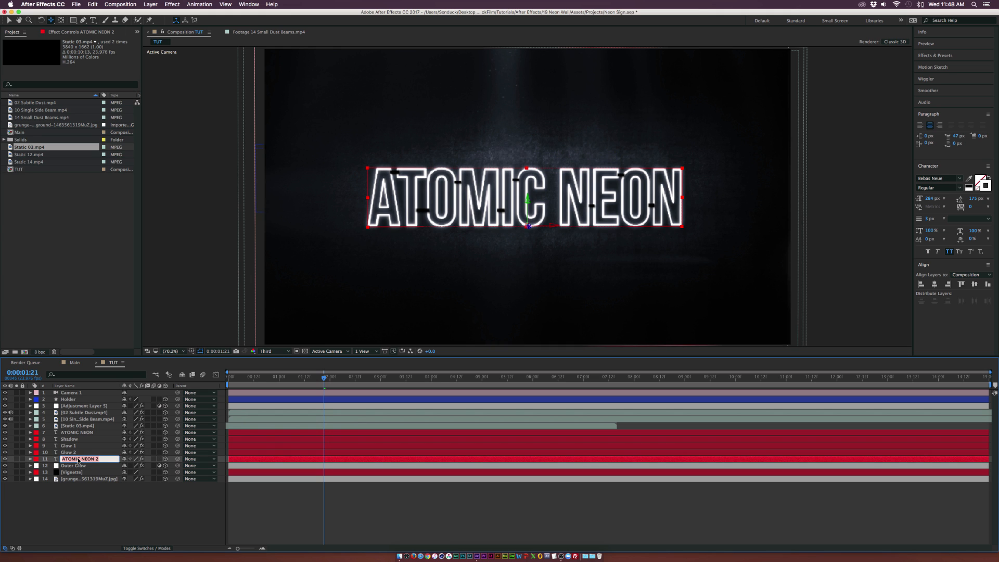
text(Frame Text)
key(Return)
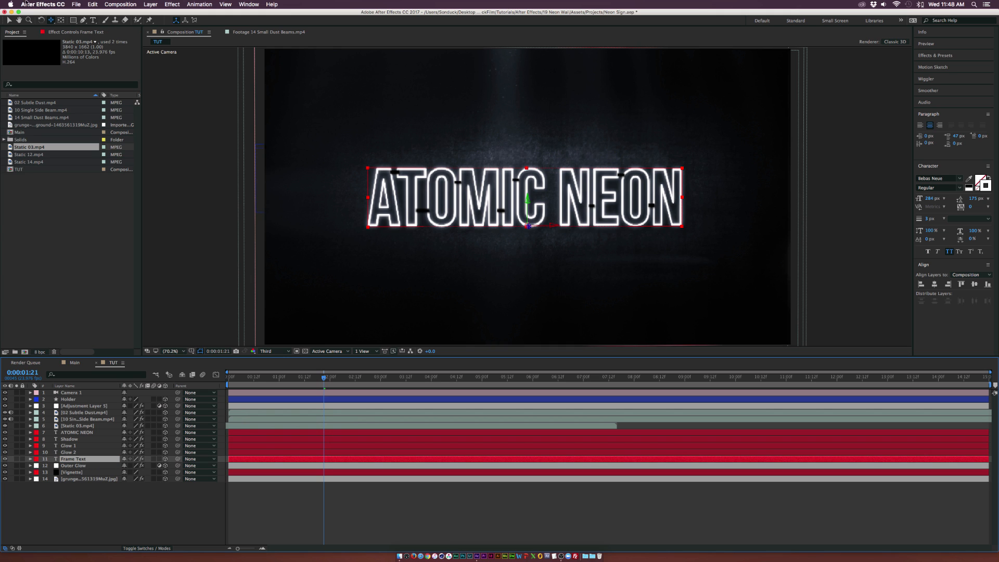
Delete both Glow effects from the Frame Text layer
click(73, 34)
click(31, 49)
shift+click(16, 164)
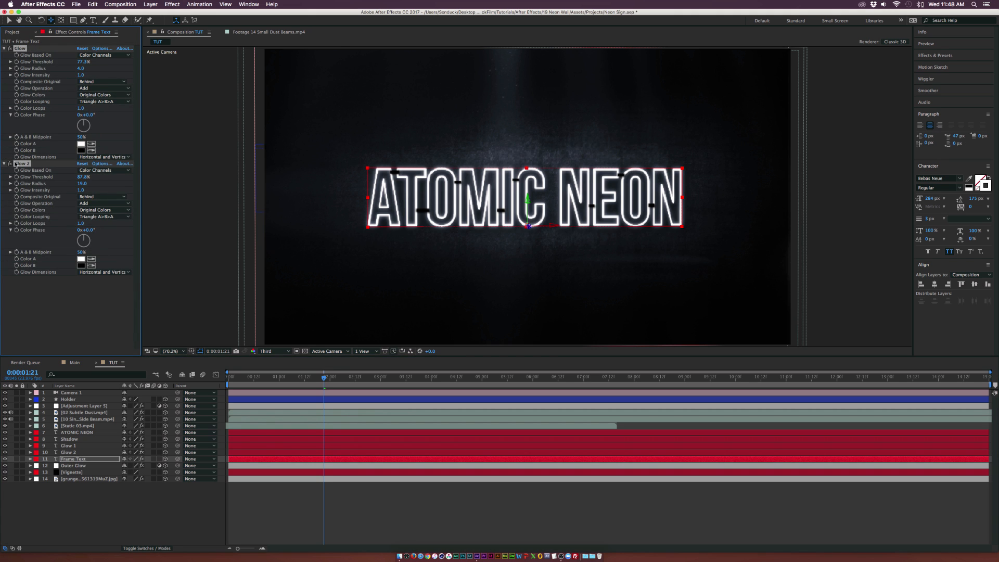
key(Delete)
Set the Frame Text layer's fill colour to black 000000
click(30, 459)
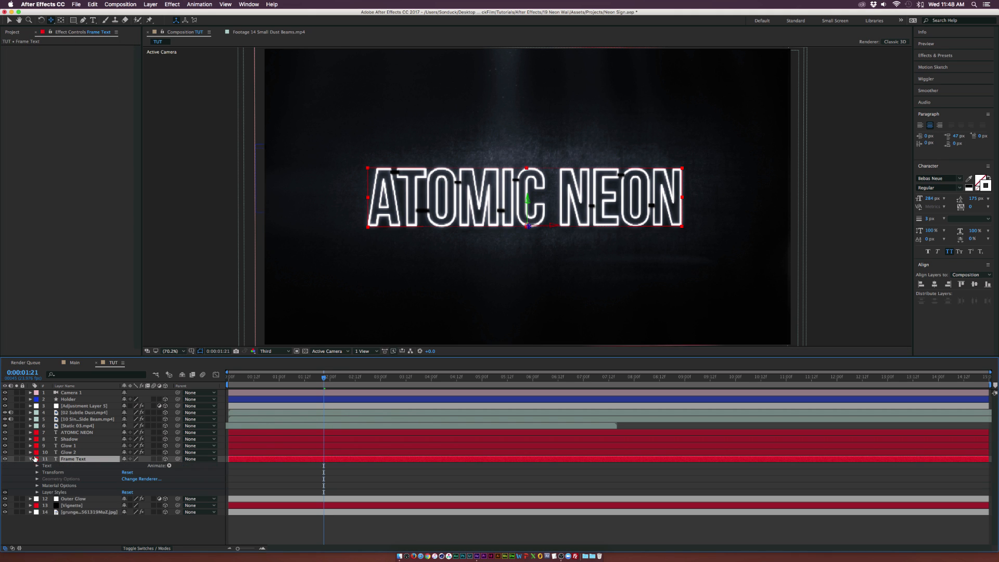
click(37, 492)
click(37, 493)
click(31, 459)
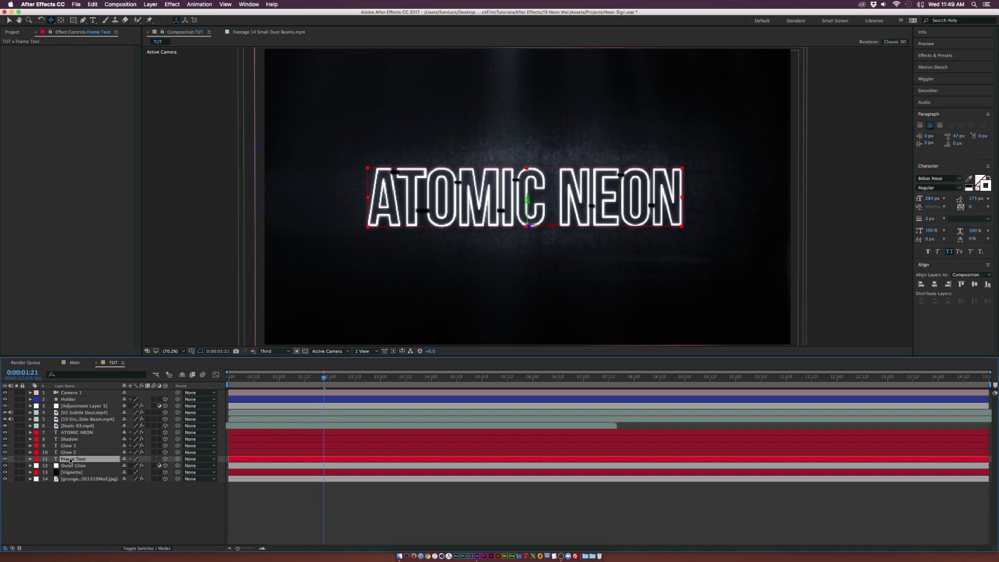
click(985, 186)
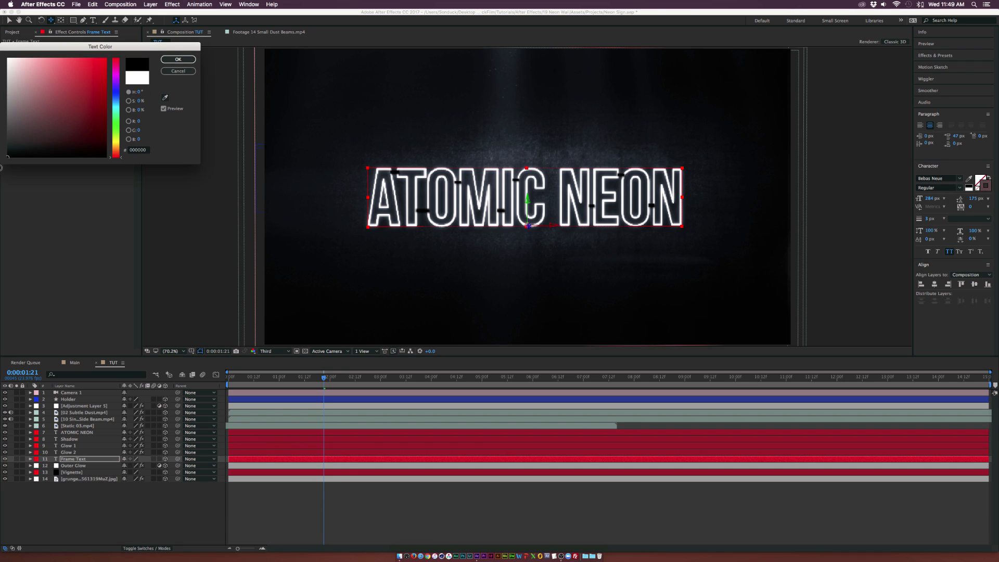
click(176, 60)
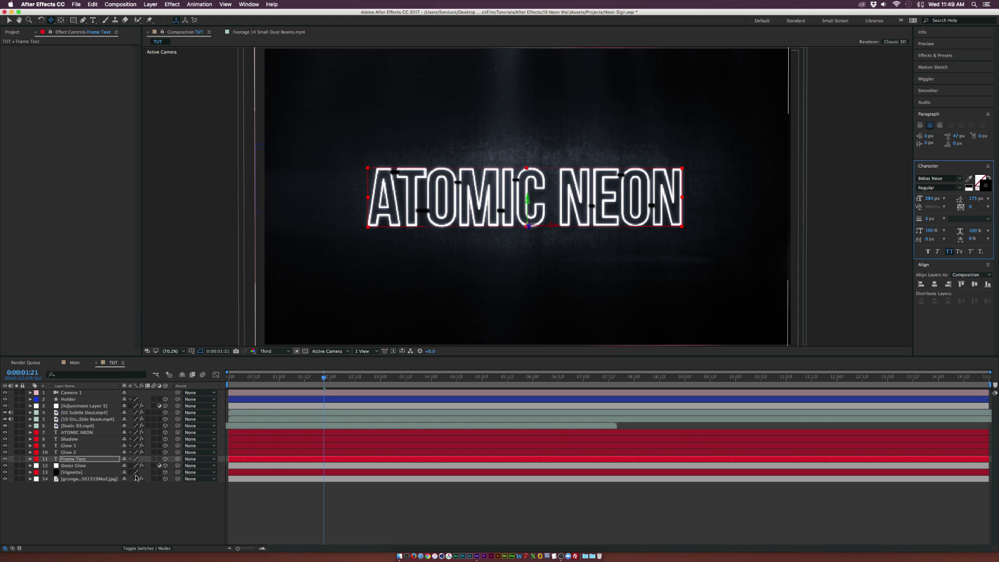
Select the ATOMIC NEON through Outer Glow layers and move Outer Glow above the Frame Text layer
click(156, 509)
click(73, 459)
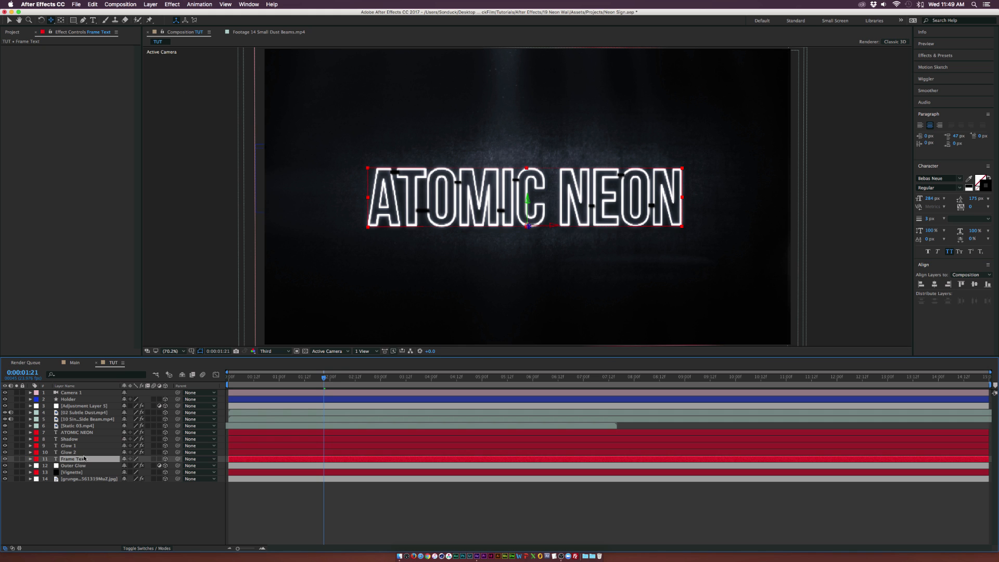
click(153, 513)
drag(239, 376, 223, 376)
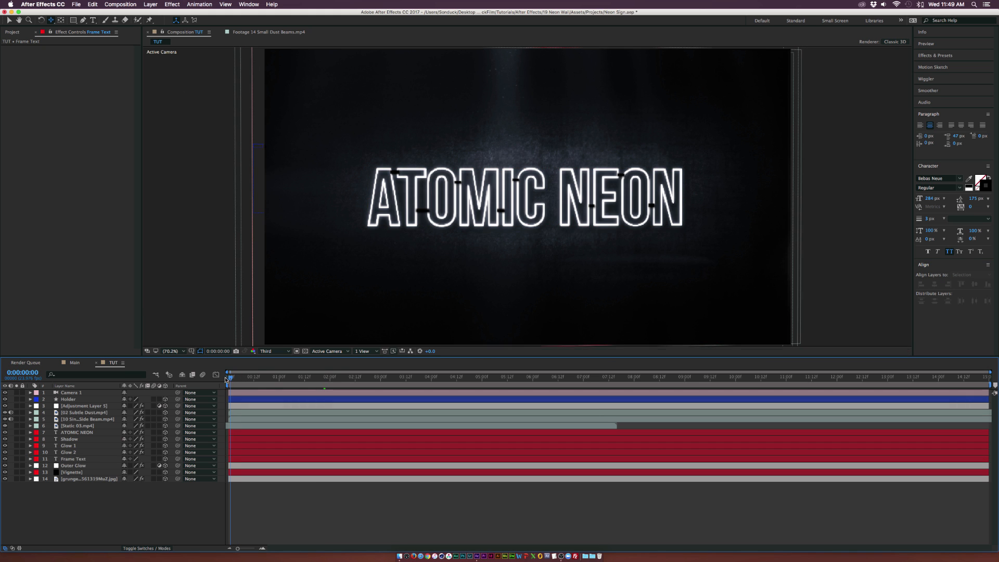
click(67, 433)
shift+click(68, 452)
super+click(77, 466)
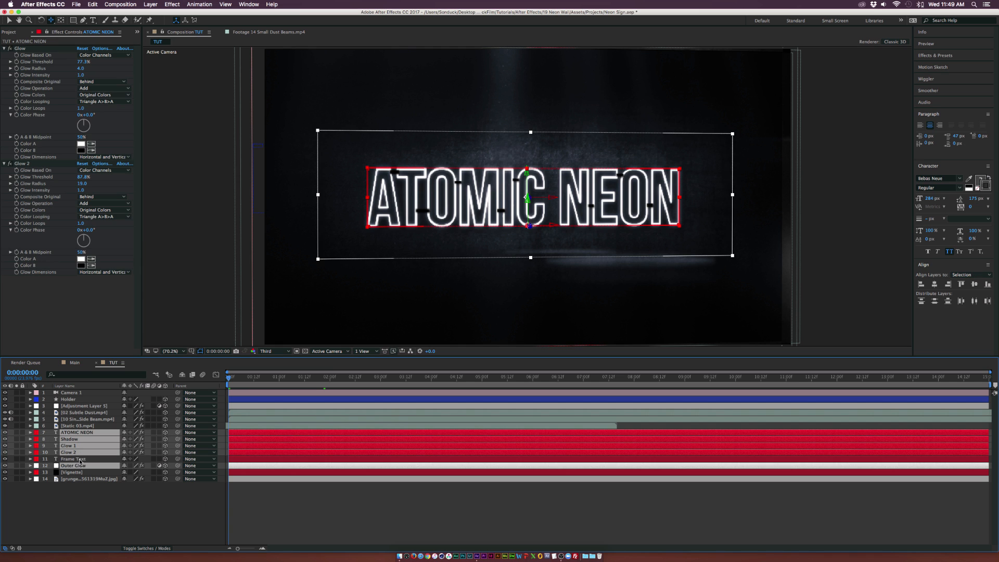
drag(77, 466, 75, 456)
Set the label colour of the selected neon layers to Peach
key(space)
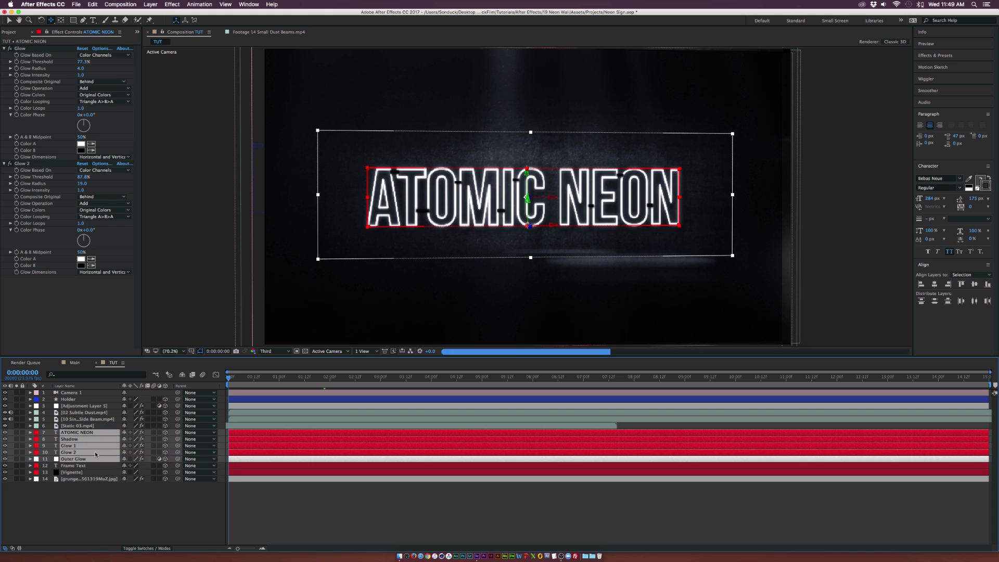
click(36, 439)
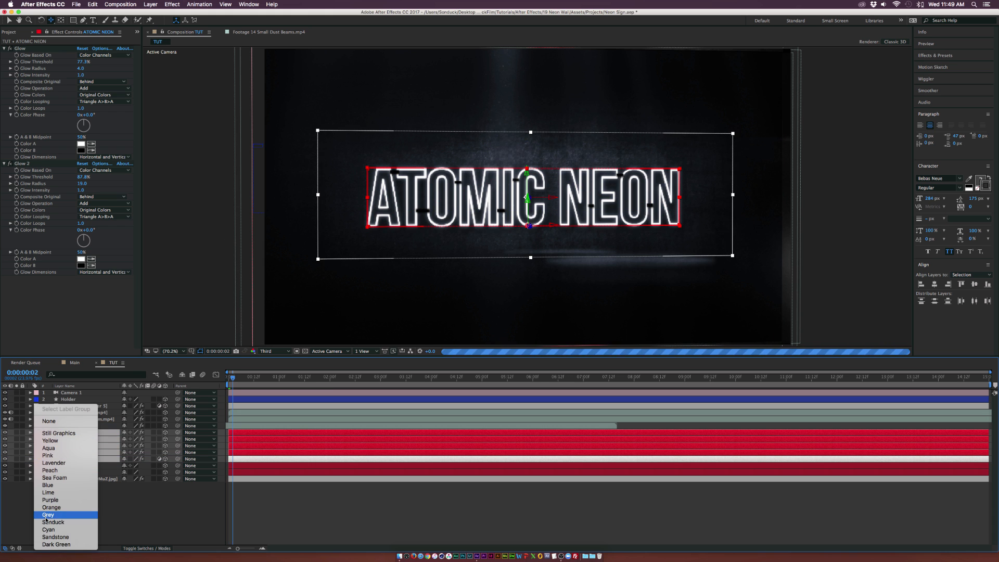
click(68, 470)
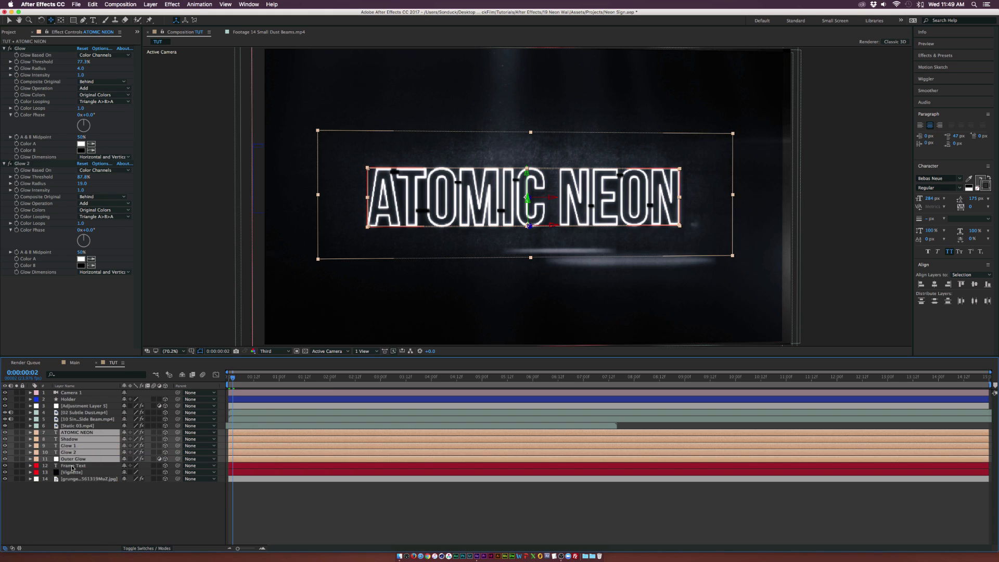
Trim the selected neon layers so they start at 0:00:00:12
key(equal)
key(equal)
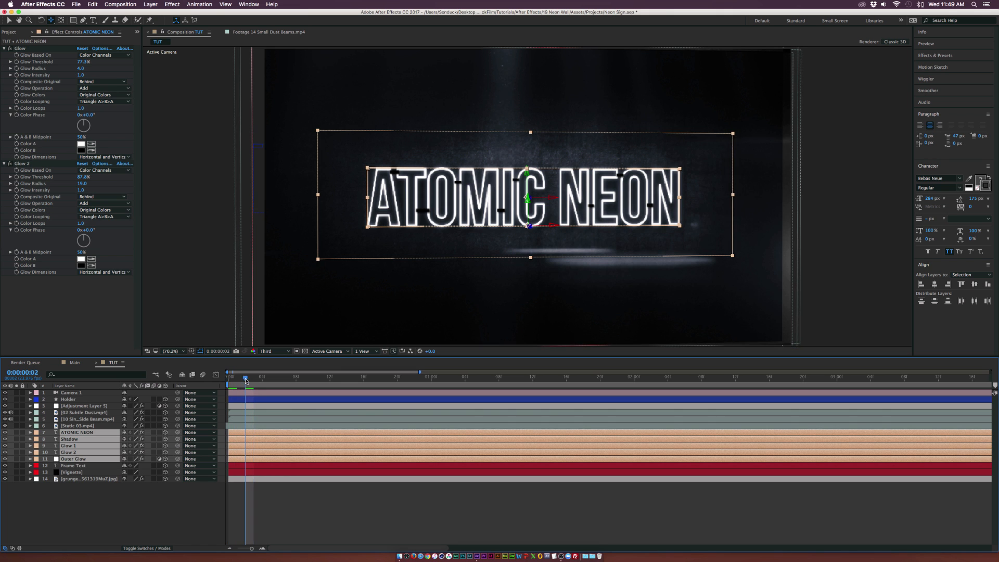
drag(244, 381, 333, 385)
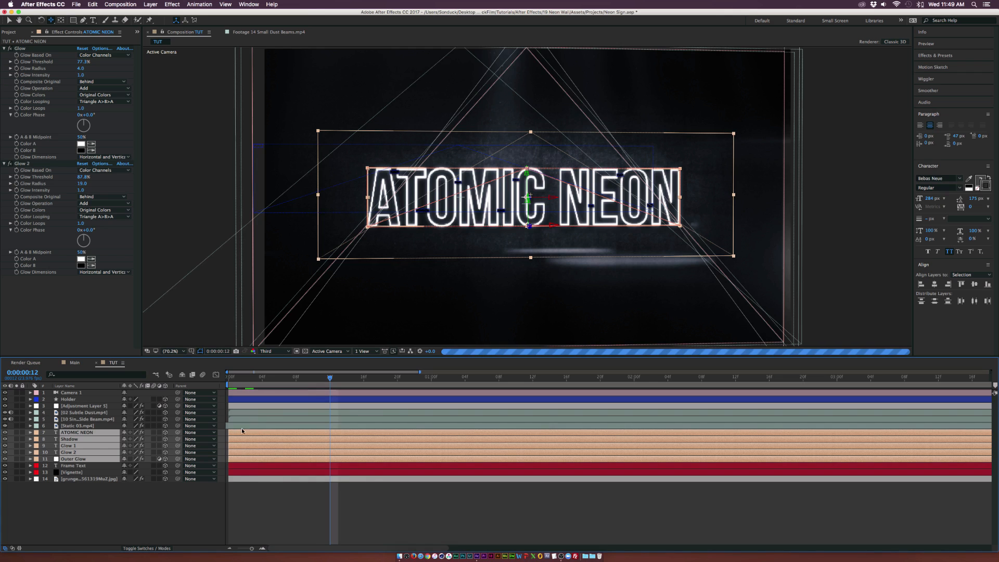
drag(237, 432, 328, 437)
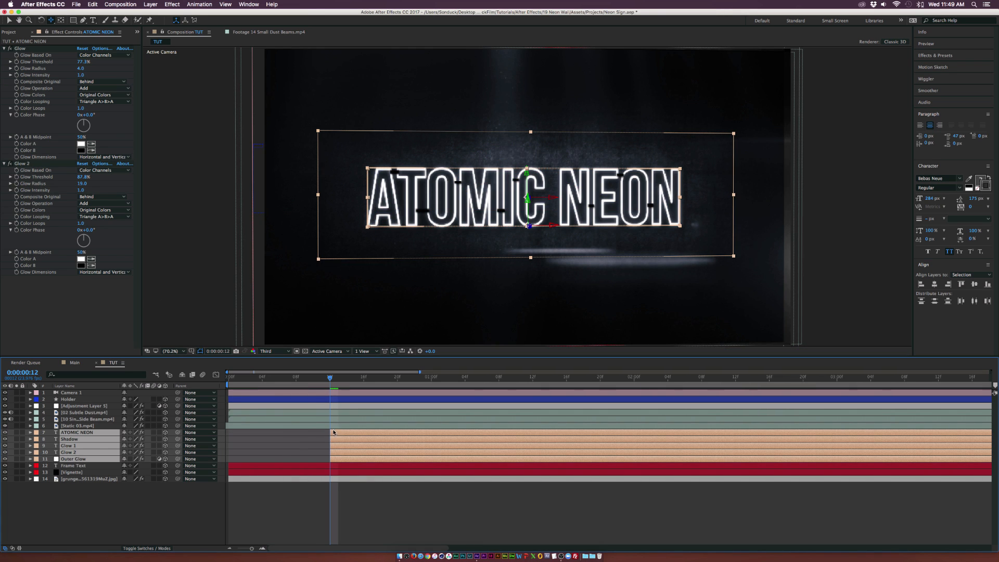
Preview the opening frames around the moment the neon first switches on
click(294, 380)
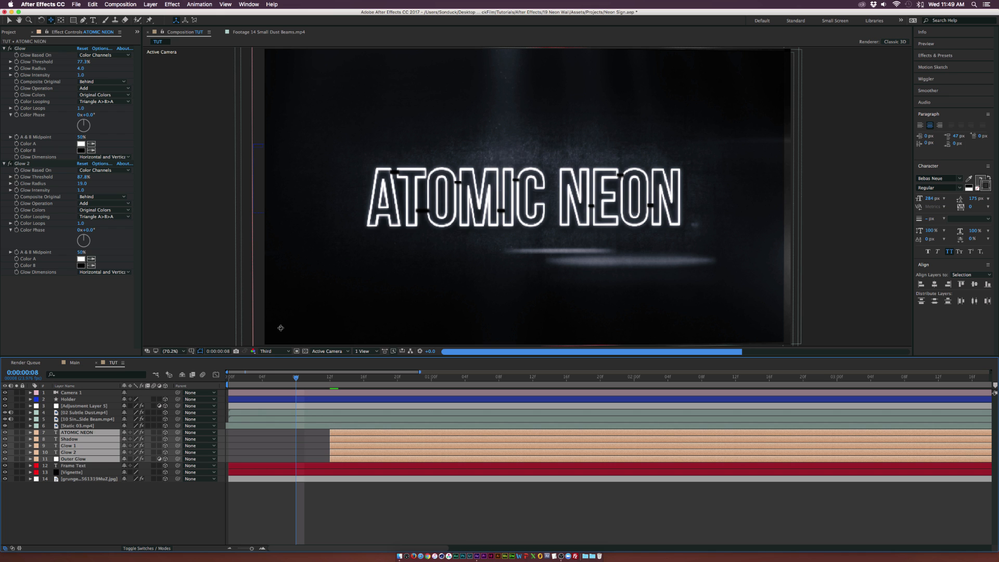
click(273, 352)
click(271, 358)
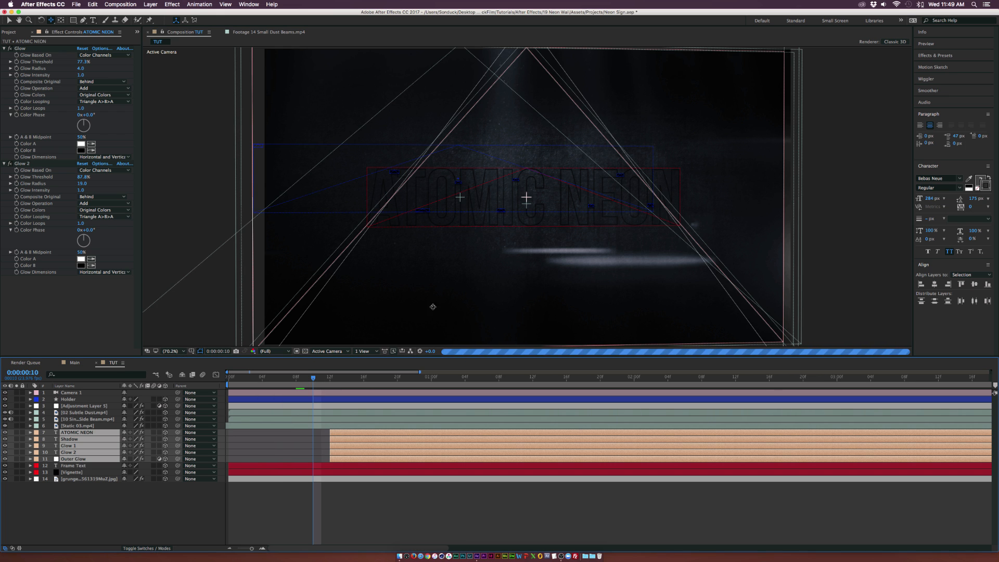
click(356, 378)
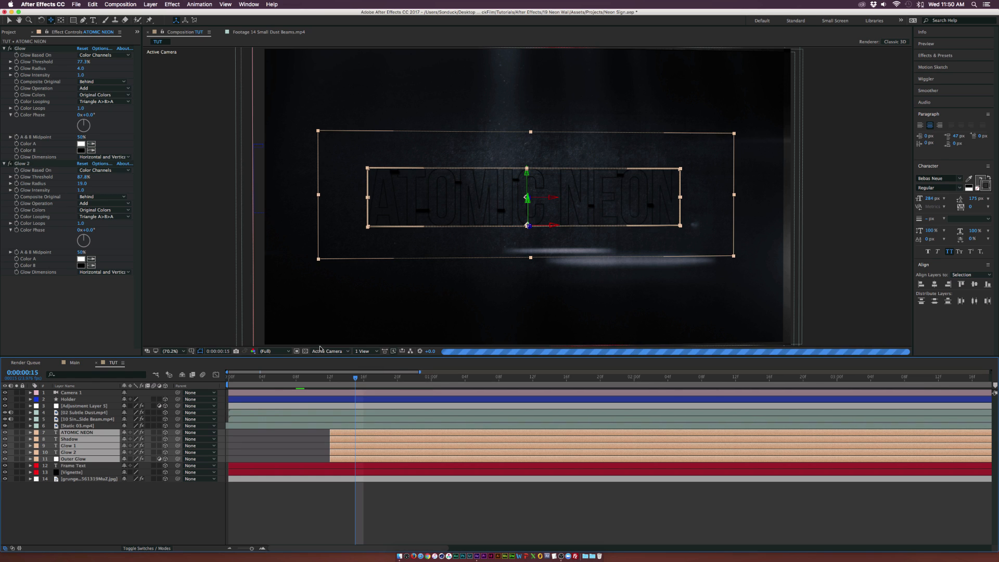
click(274, 351)
click(272, 386)
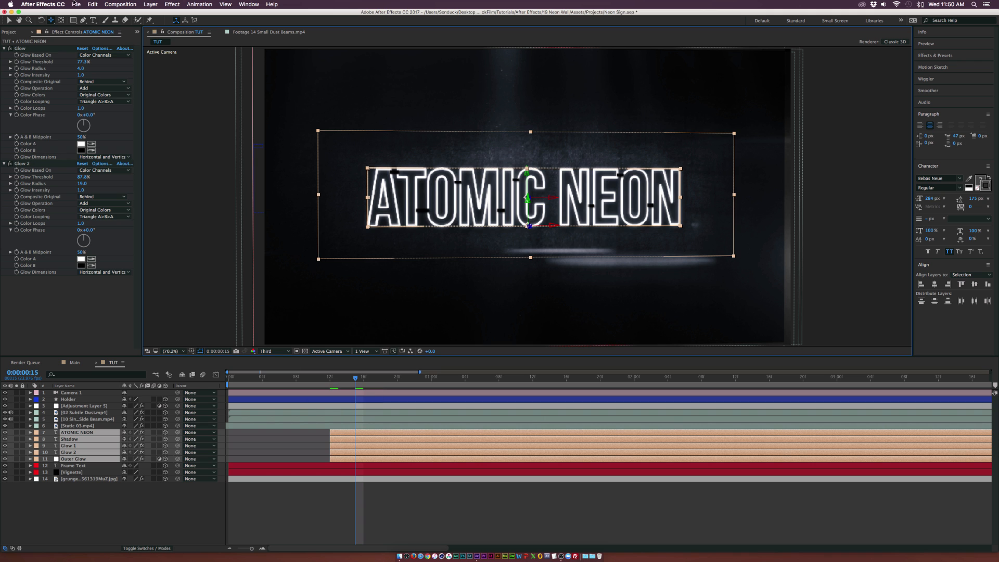
Split the neon layers at 0:00:00:15, push the later segments about two frames later and stack them on top
click(92, 4)
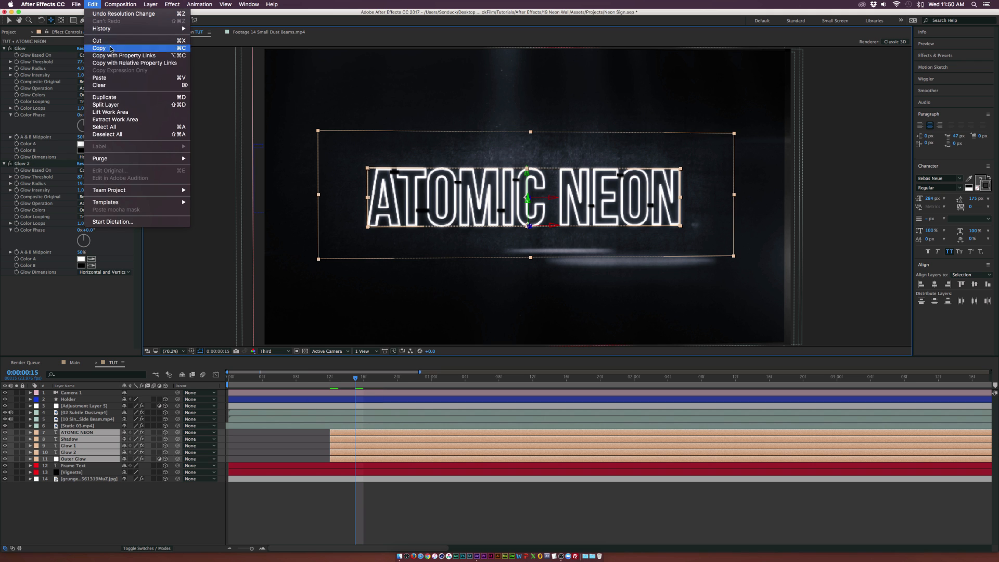
click(112, 104)
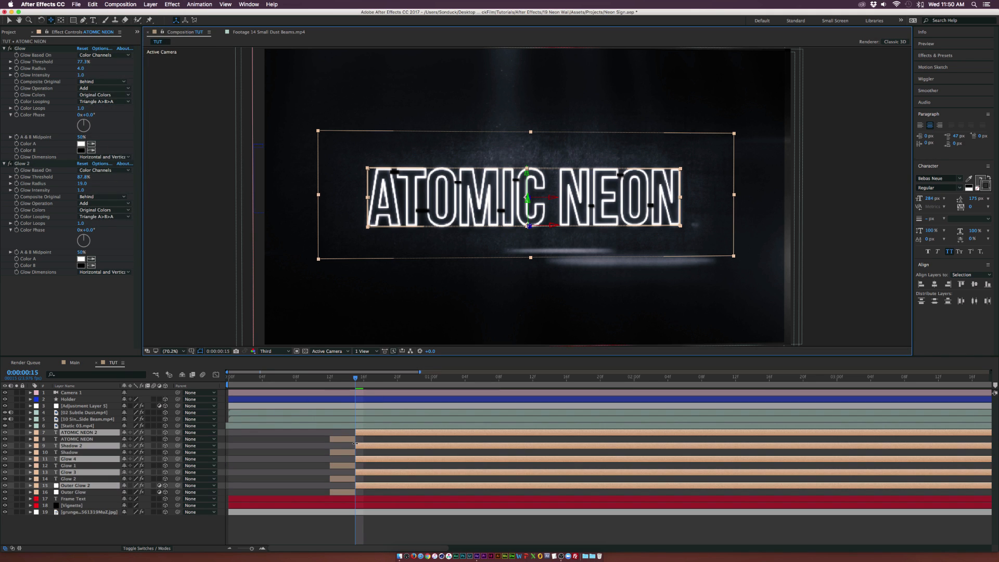
drag(356, 433, 371, 432)
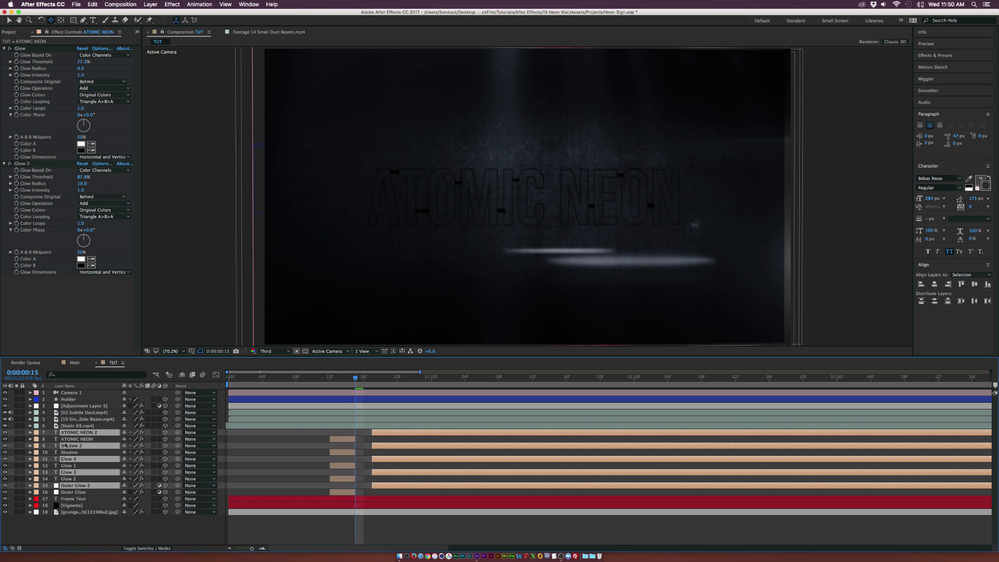
drag(65, 446, 67, 436)
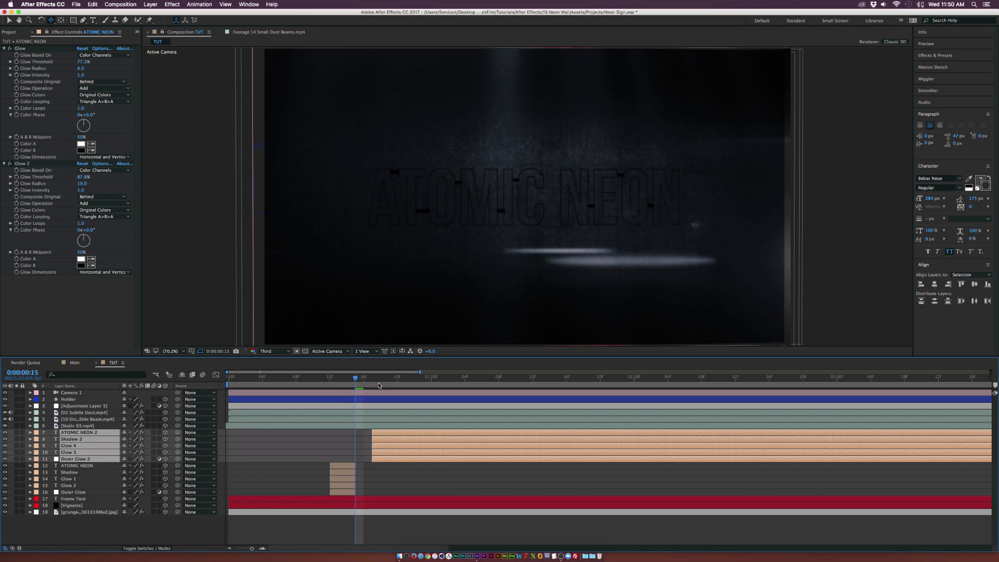
Split the later neon segments at 0:00:00:19, stack the new pieces on top and shift them about two frames later
drag(380, 378, 388, 379)
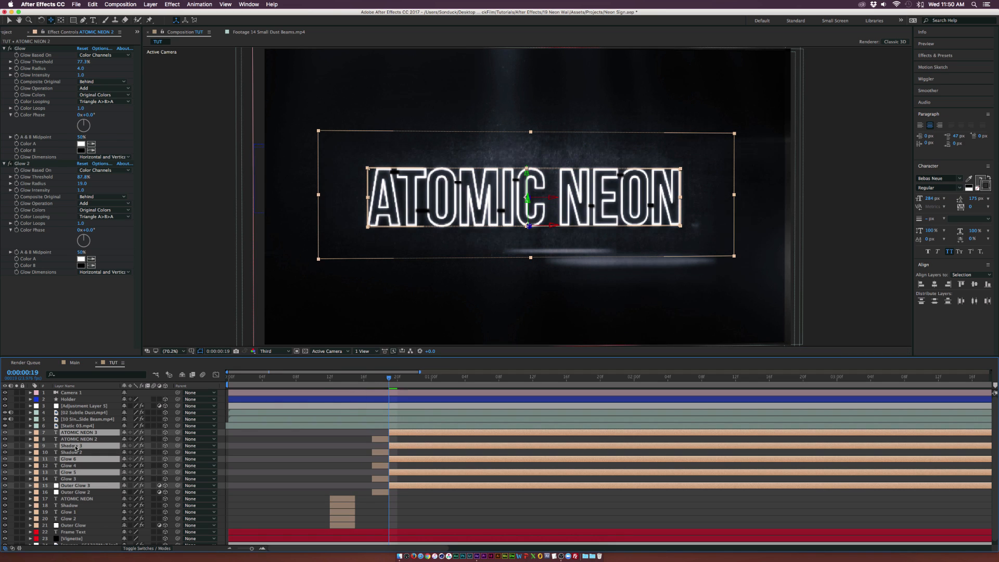
drag(77, 446, 79, 438)
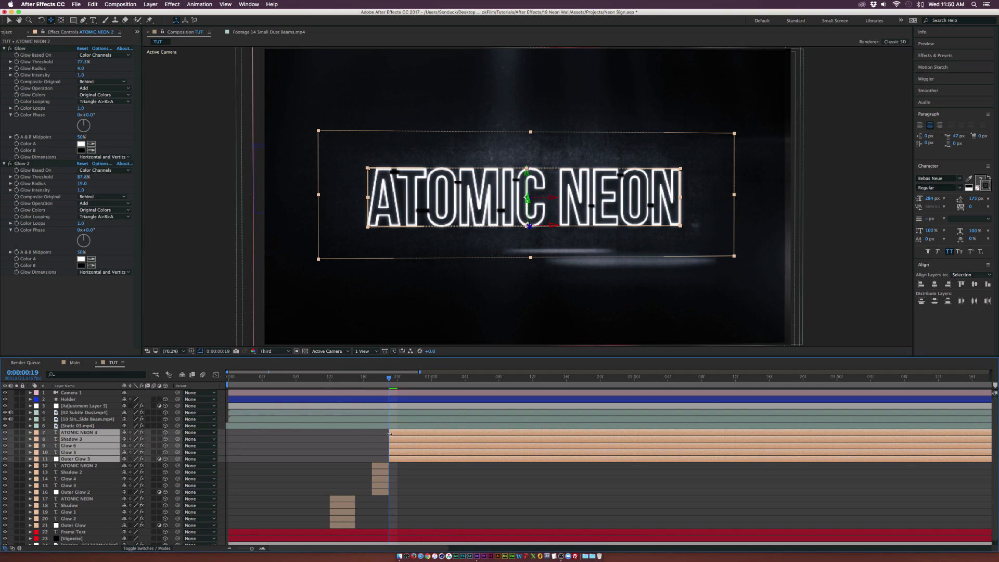
drag(389, 434, 403, 434)
Split the neon segments again at 0:00:00:23 and delay the top pieces by about two frames to leave a dark gap
drag(416, 381, 422, 382)
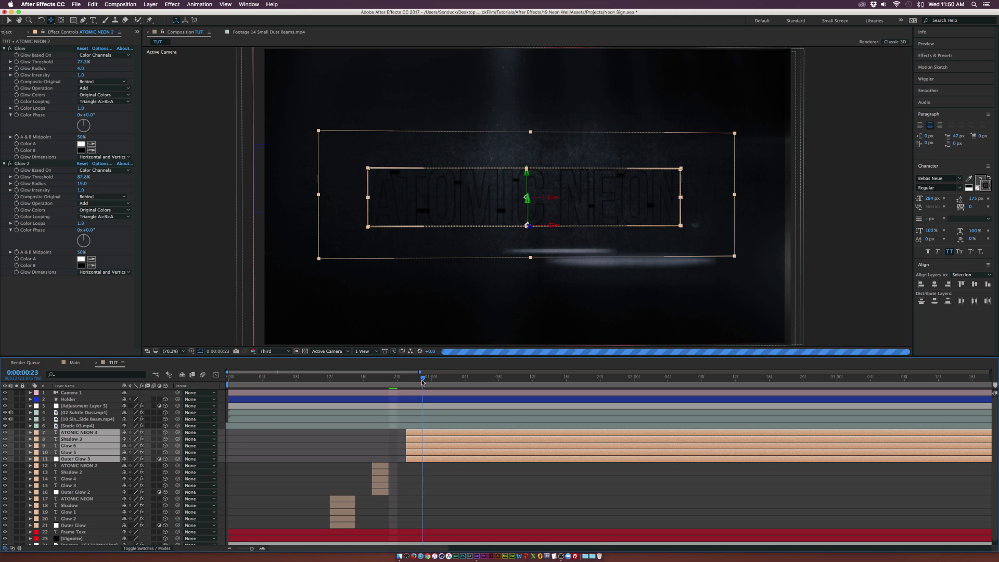
key(super+shift+d)
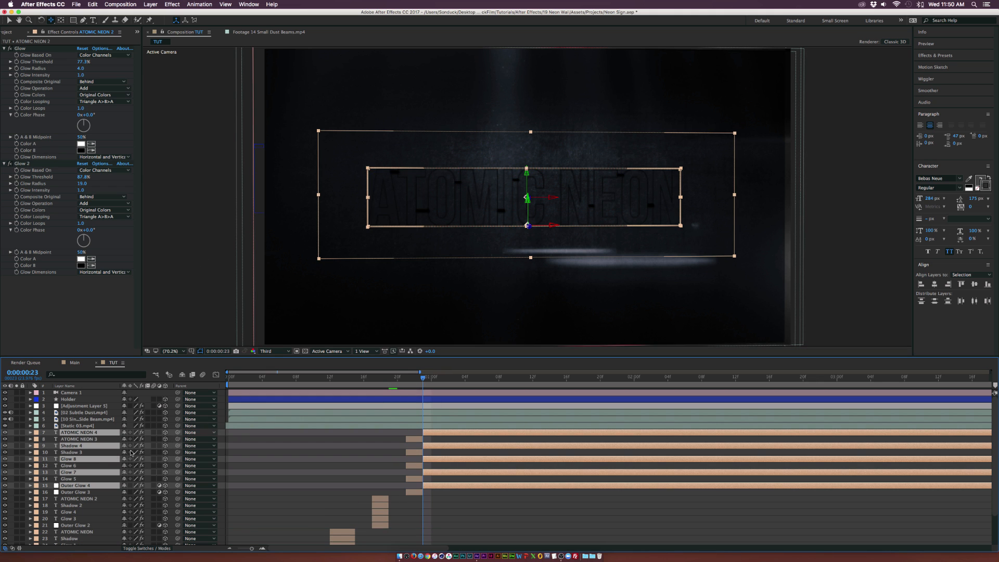
drag(84, 447, 84, 433)
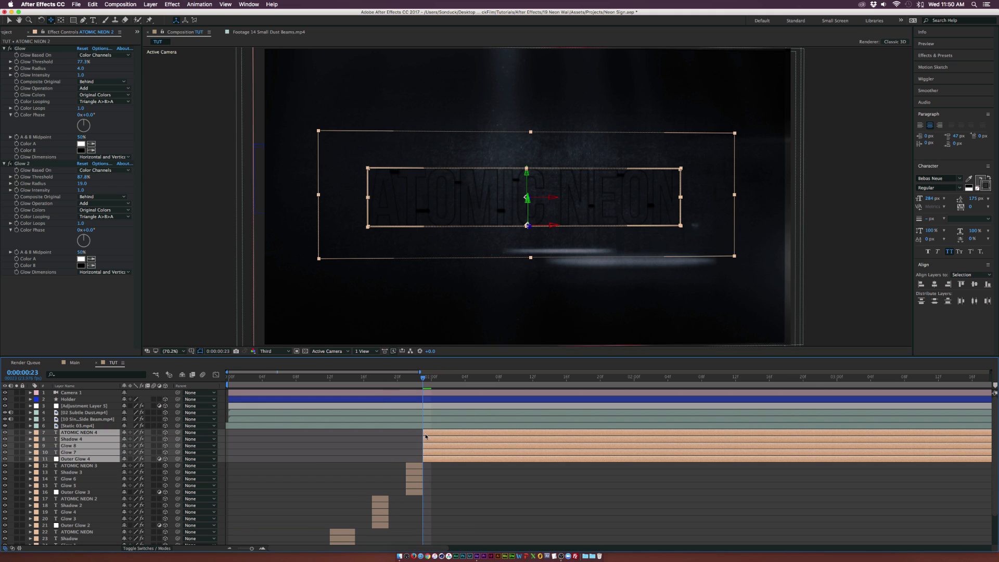
drag(436, 435, 437, 433)
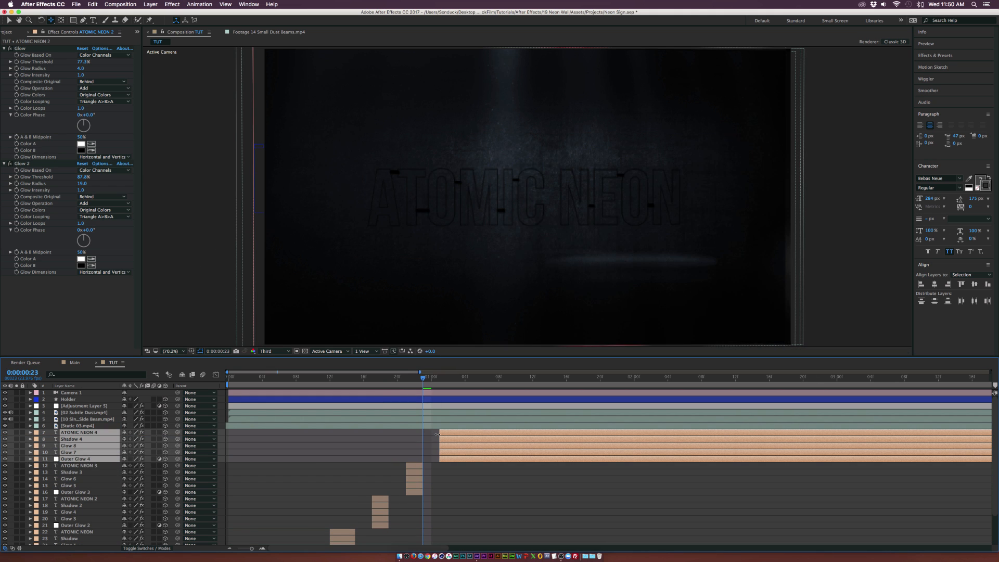
Split the neon segments at 0:00:01:02, move the new pieces to the top and delay them about one frame
click(445, 379)
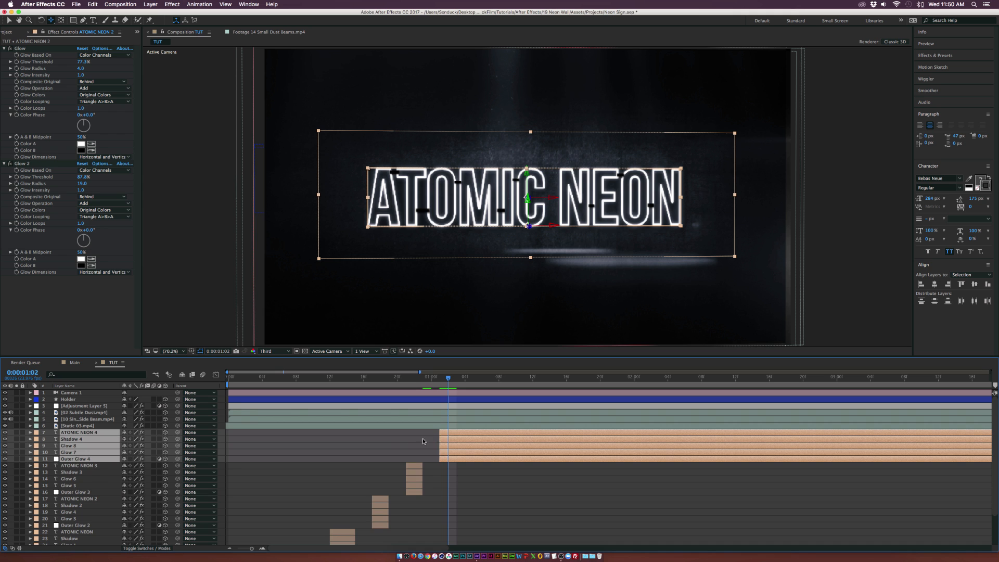
key(super+shift+d)
drag(73, 446, 74, 440)
drag(453, 431, 455, 431)
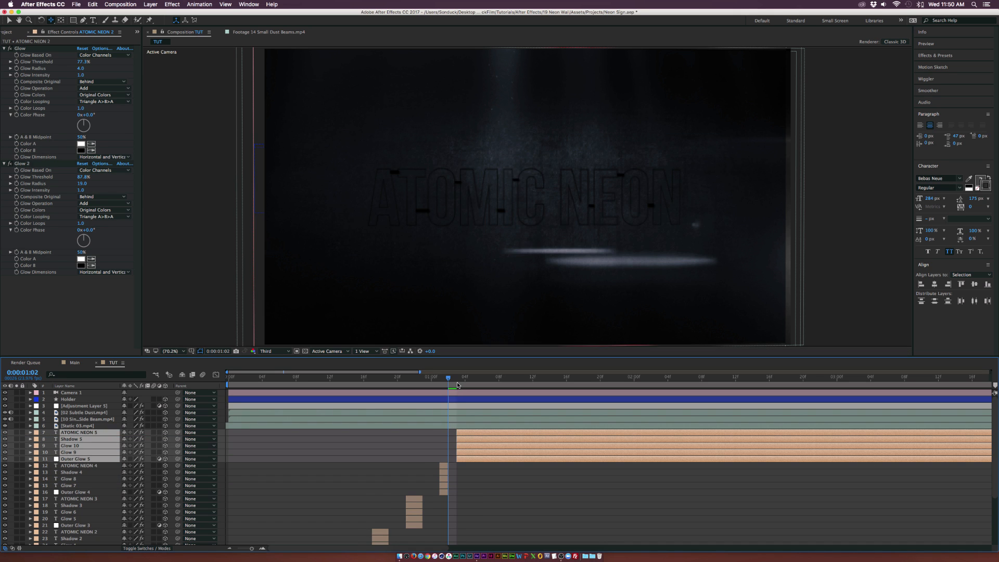
Split the neon segments at 0:00:01:04 and delay the new top pieces by about one frame
drag(457, 384, 465, 384)
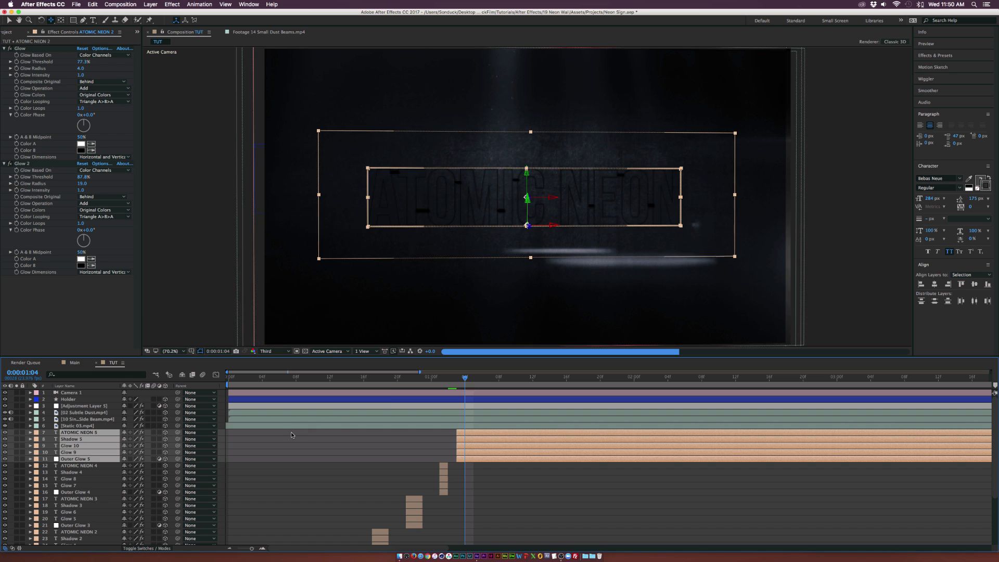
key(super+shift+d)
drag(72, 445, 72, 436)
drag(465, 434, 473, 434)
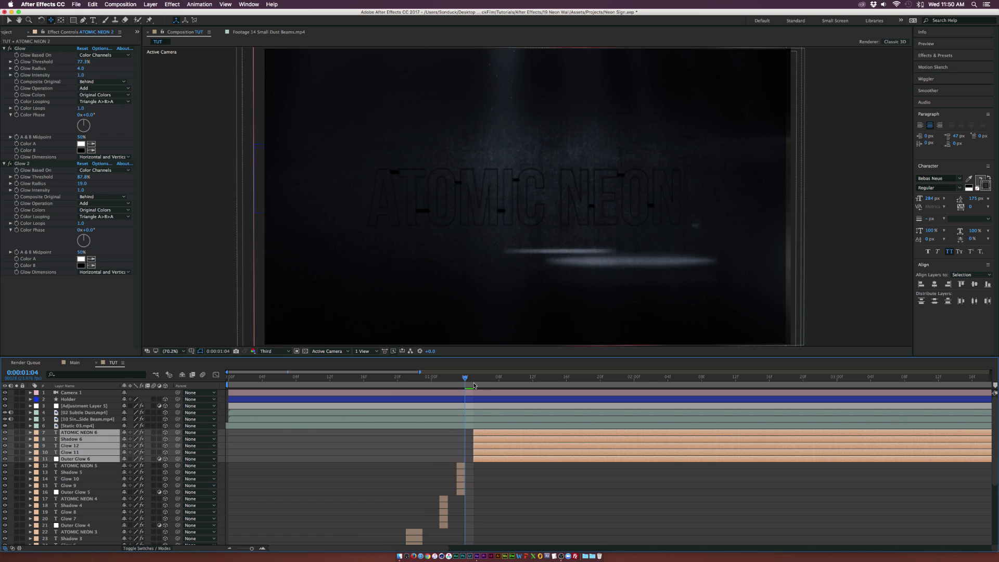
Split the neon segments at 0:00:01:06 and offset the final pieces so they flicker on just after
drag(477, 381, 483, 380)
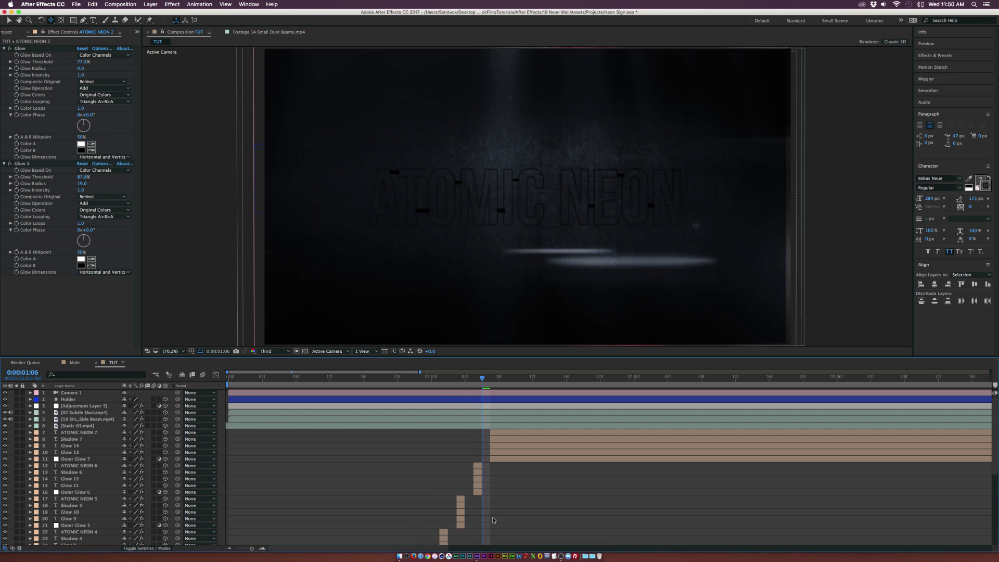
click(493, 519)
scroll(489, 494, down, 5)
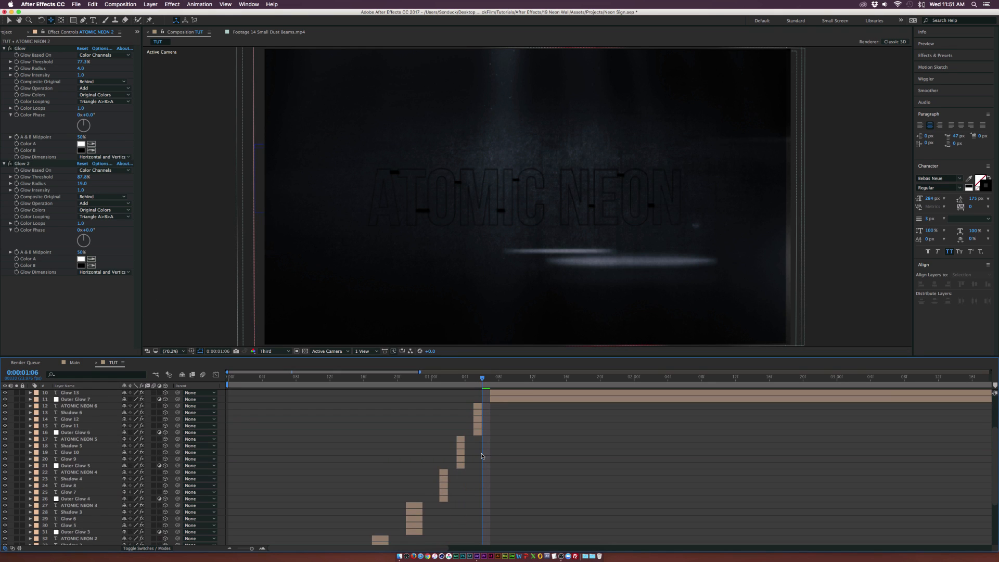
scroll(467, 468, down, 5)
scroll(468, 458, up, 15)
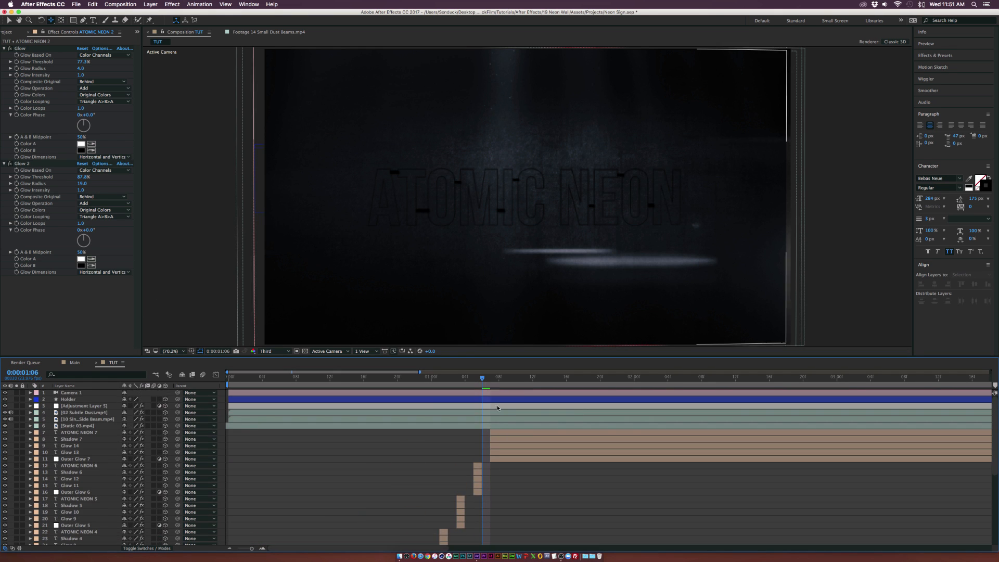
Add a second Brightness & Contrast effect to the Outer Glow 7 layer
click(507, 377)
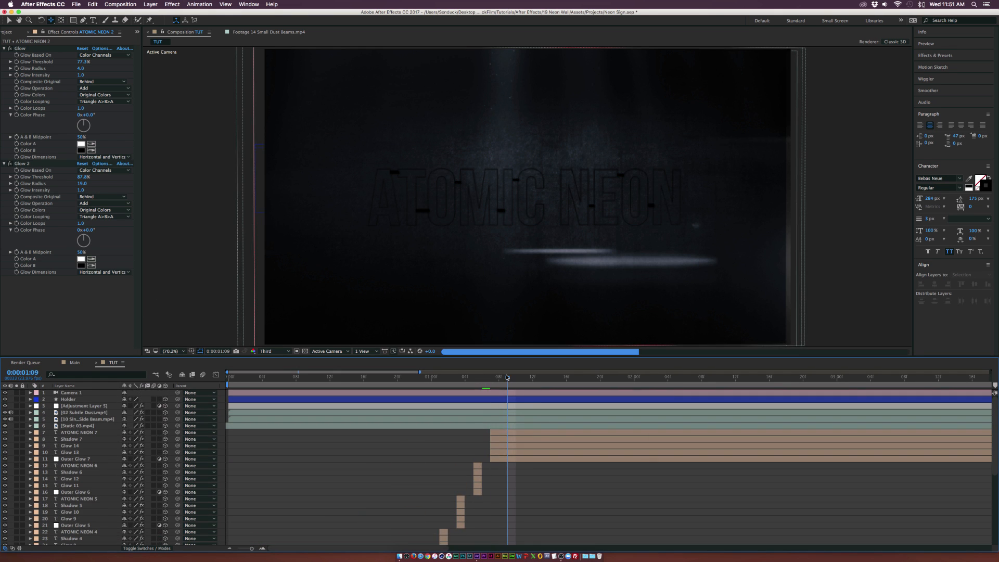
click(78, 459)
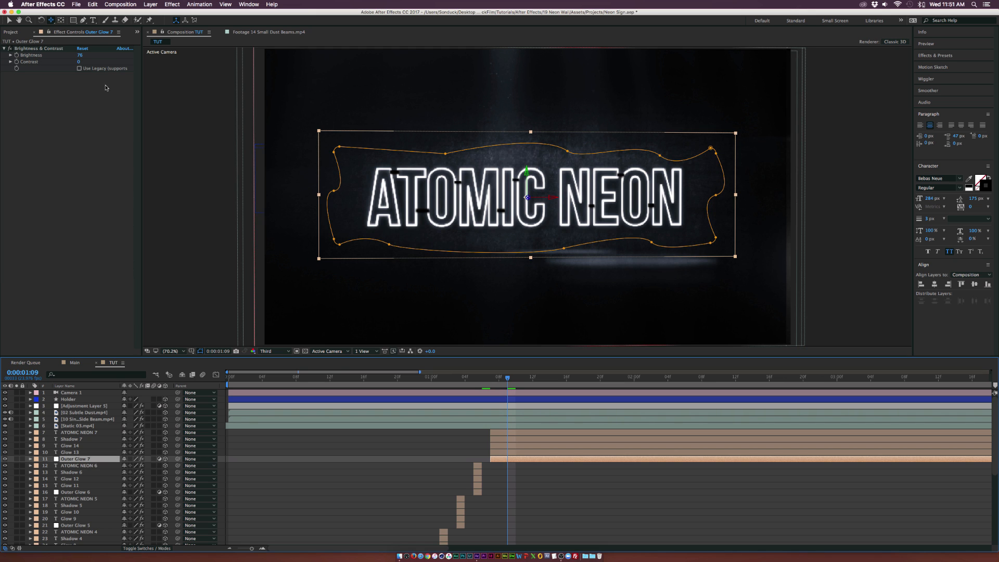
click(170, 5)
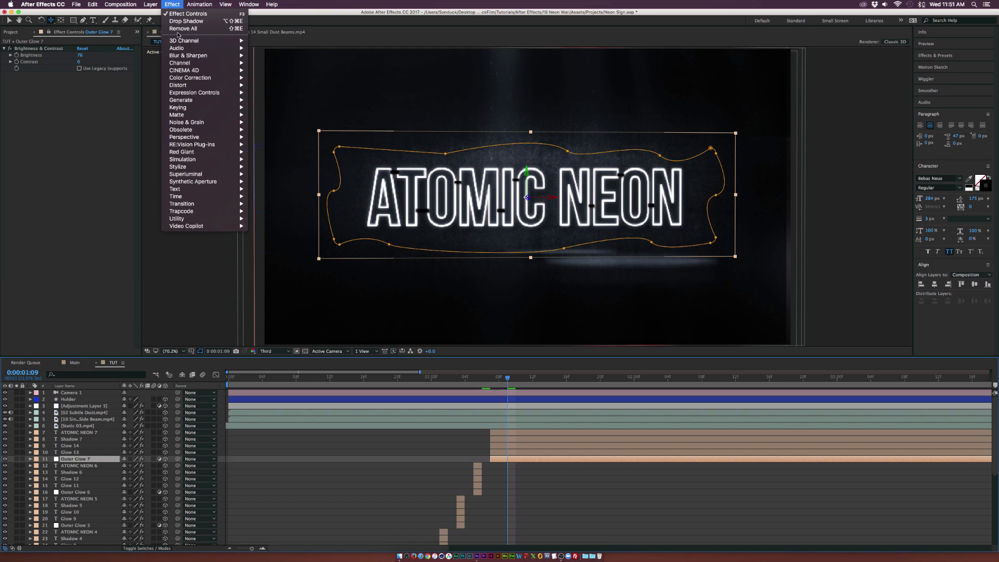
mouse_move(223, 78)
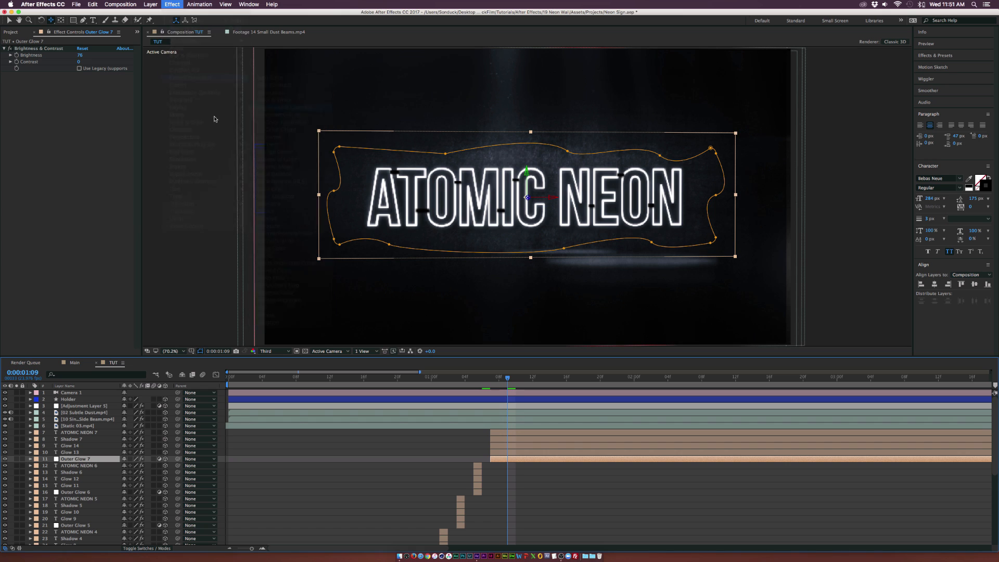
click(287, 108)
Add the expression wiggle(2,50) to the Brightness of the second Brightness & Contrast effect
click(70, 462)
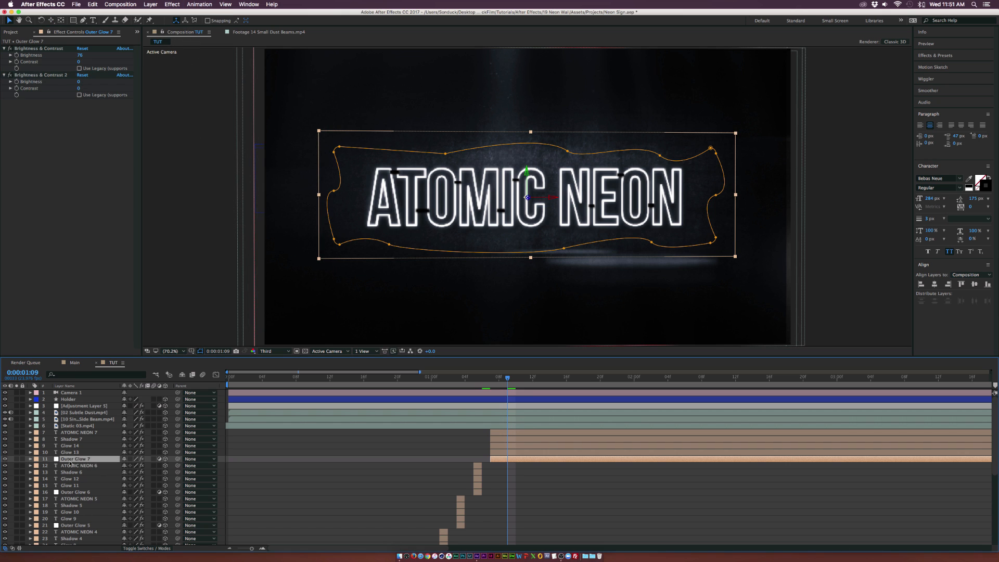
click(19, 88)
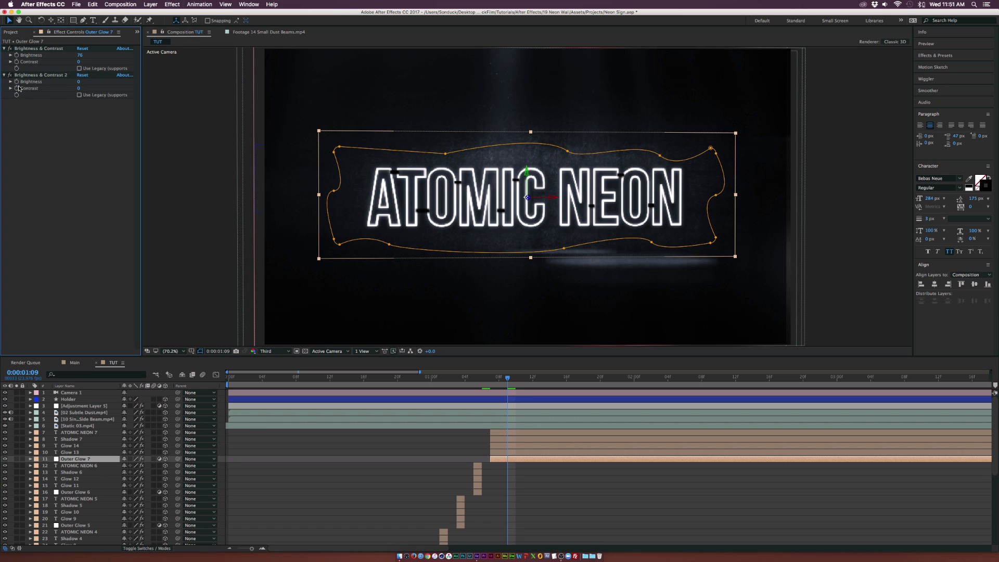
alt+click(17, 82)
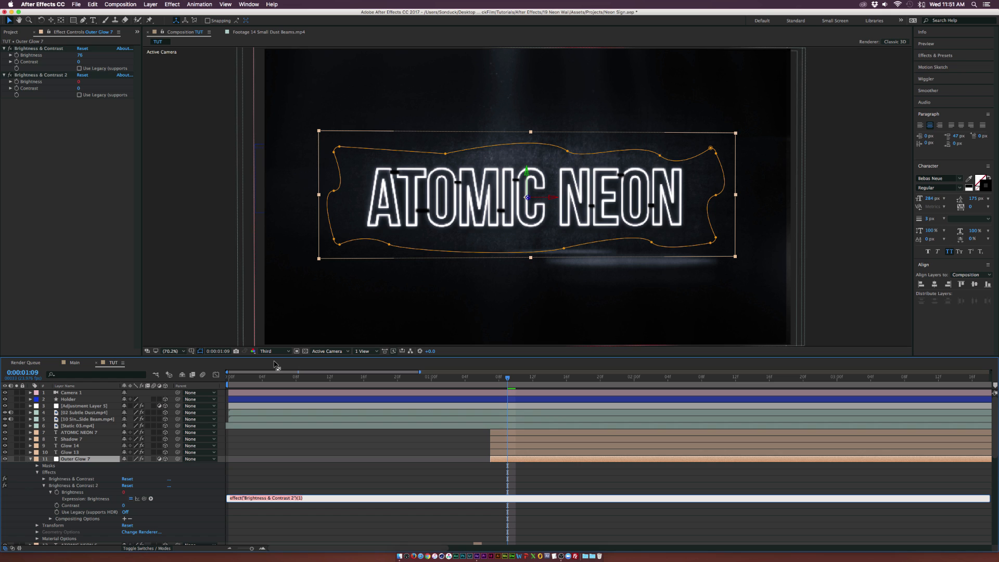
text(wiggle(2,50)
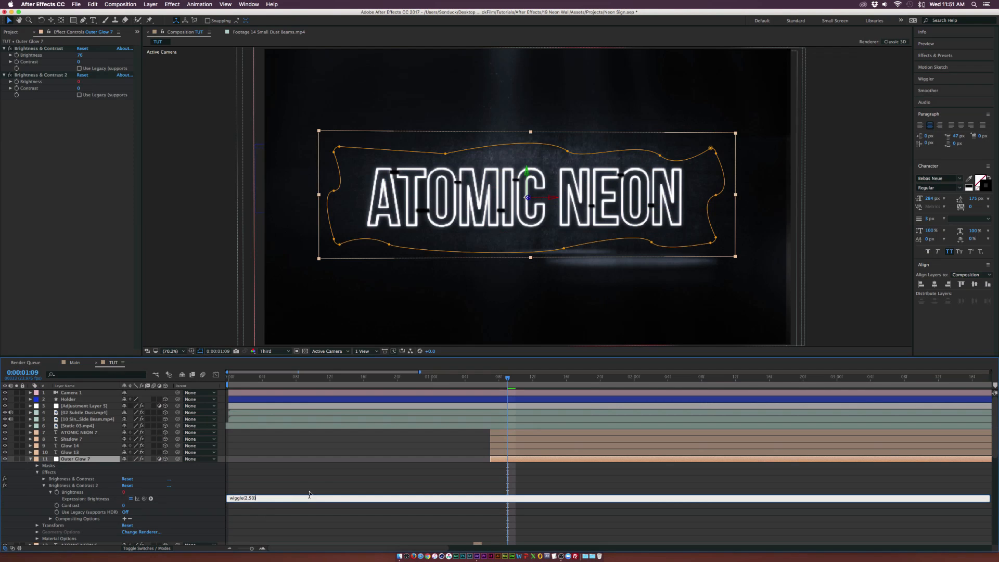
Review the timeline's layer stack and the staggered animated keyframes of all neon layers
click(569, 285)
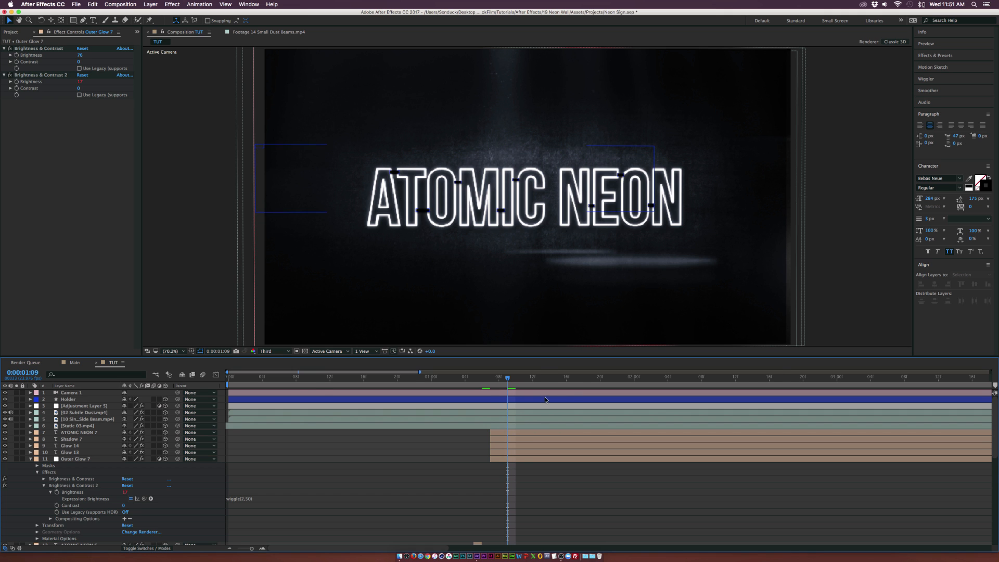
key(;)
click(147, 548)
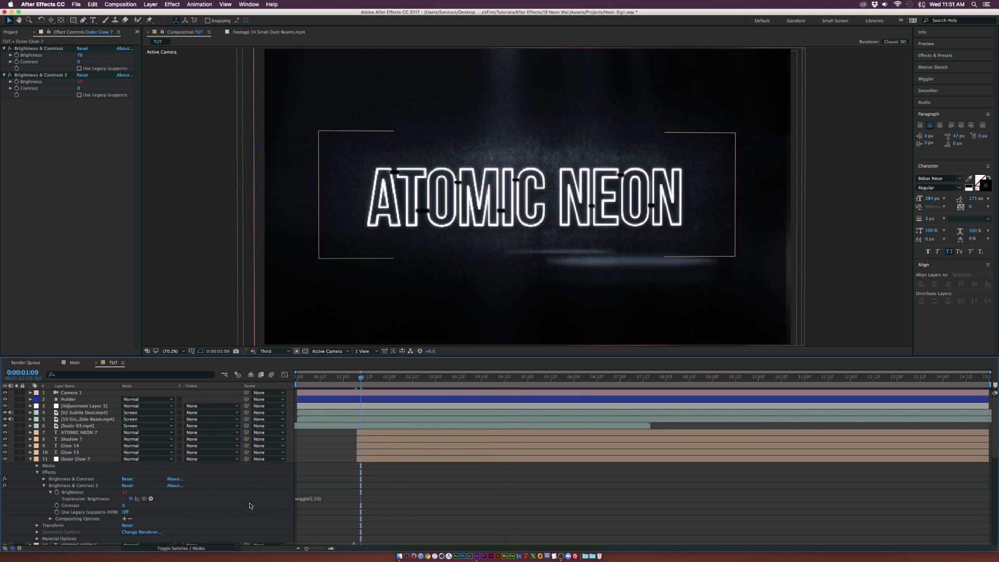
click(181, 549)
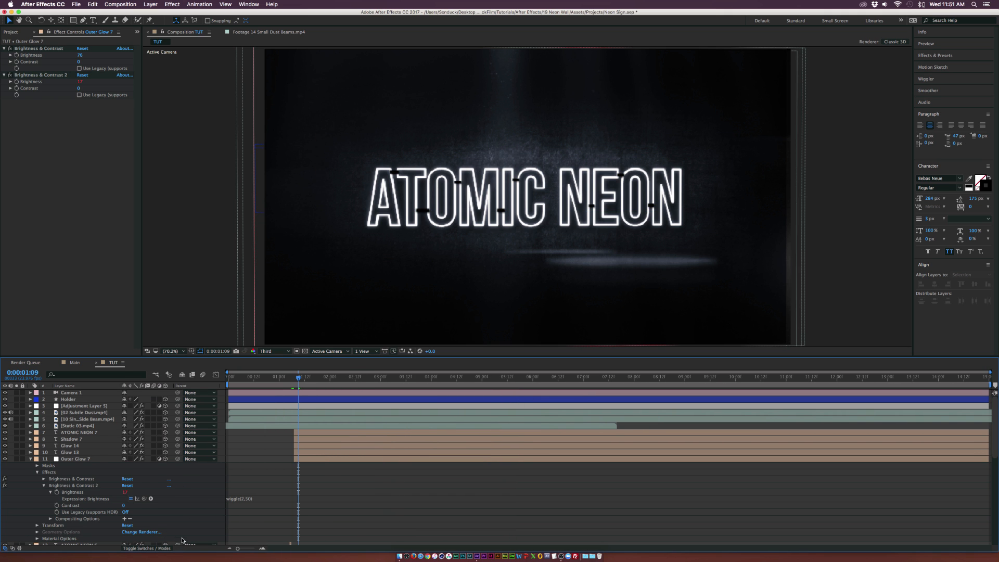
key(u)
drag(154, 406, 161, 523)
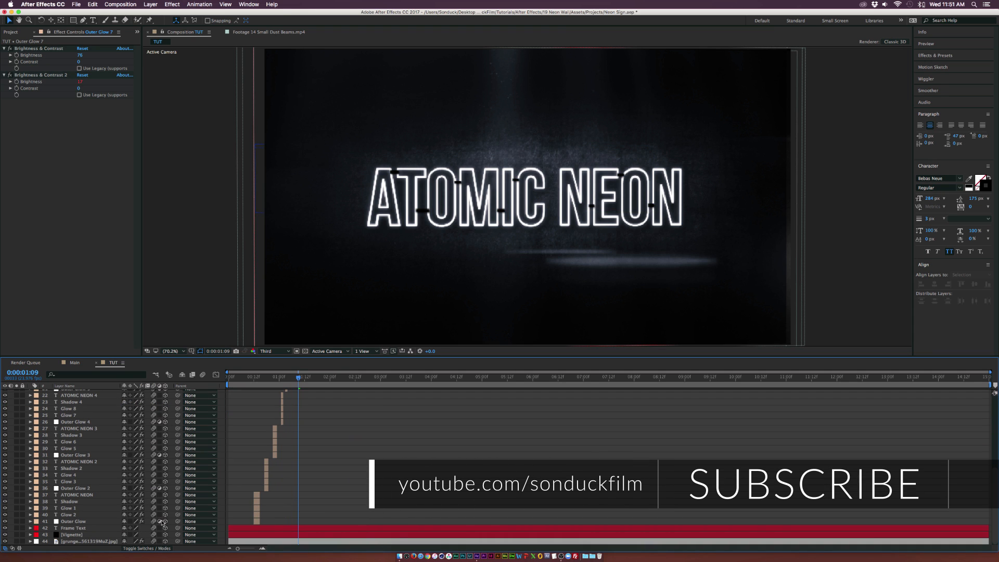
click(203, 375)
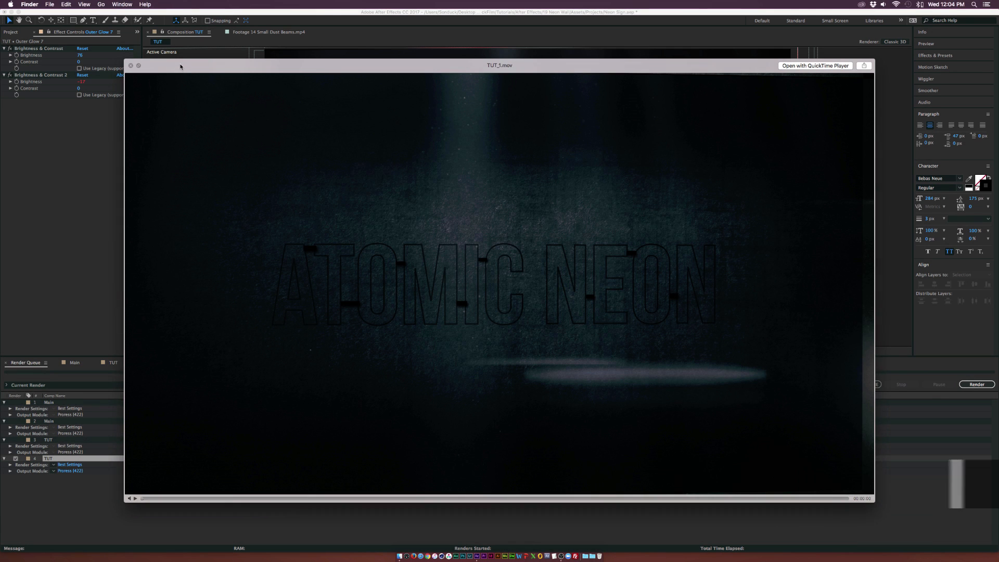
Switch to Finder and preview the rendered TUT_1.mov file with Quick Look
key(super+q)
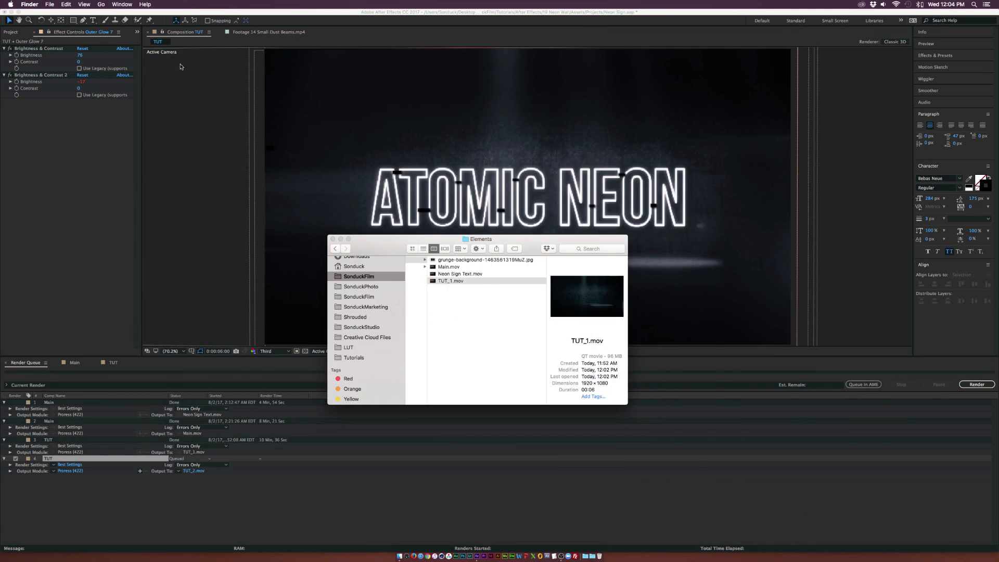
key(space)
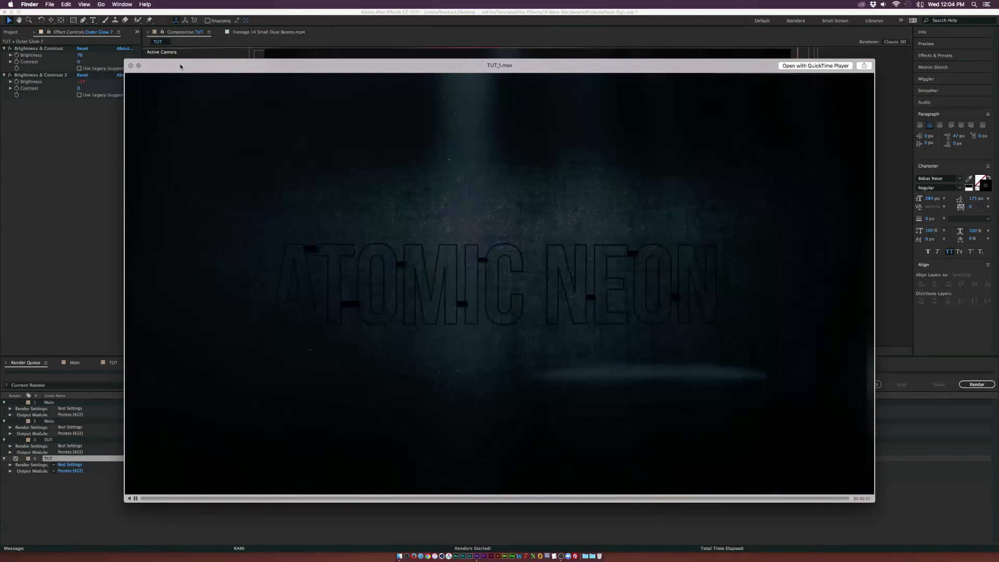